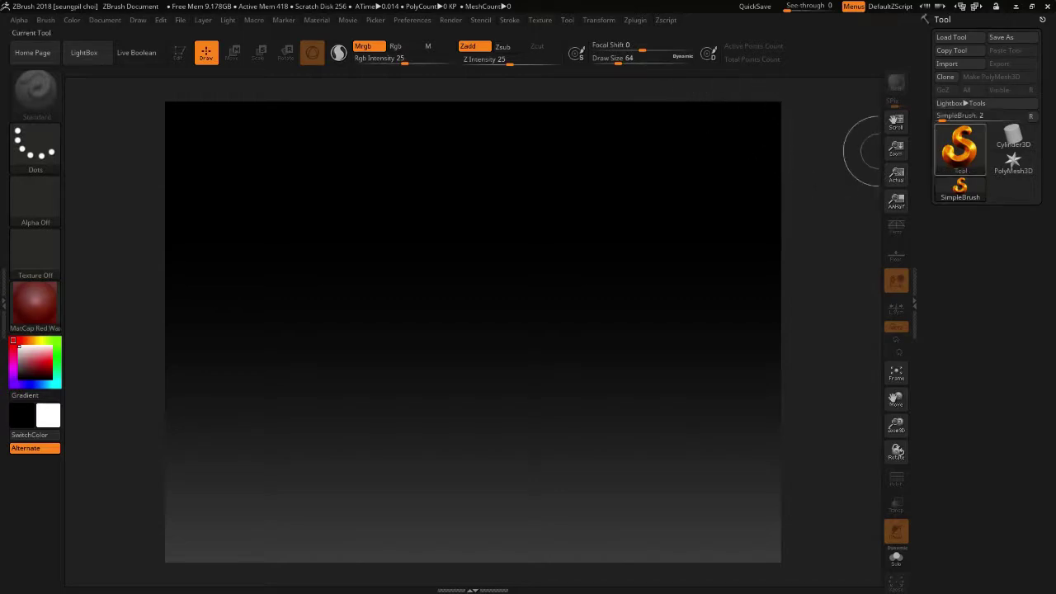
Step: Pick Sphere3D from the Quick Pick tool list as the current tool
{"action": "left_click", "coordinate": [884, 100]}
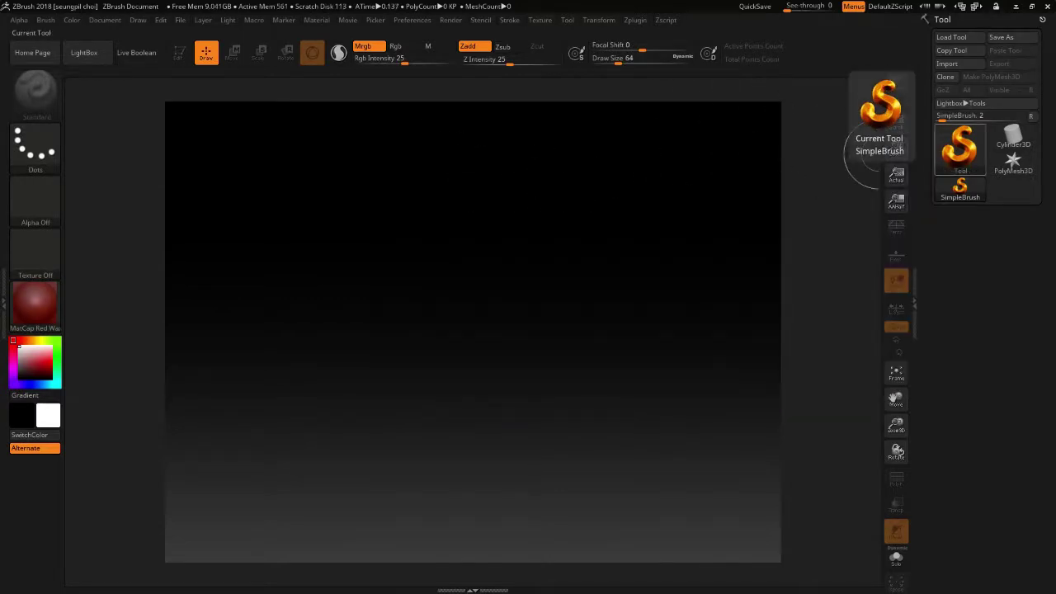
{"action": "left_click", "coordinate": [881, 103]}
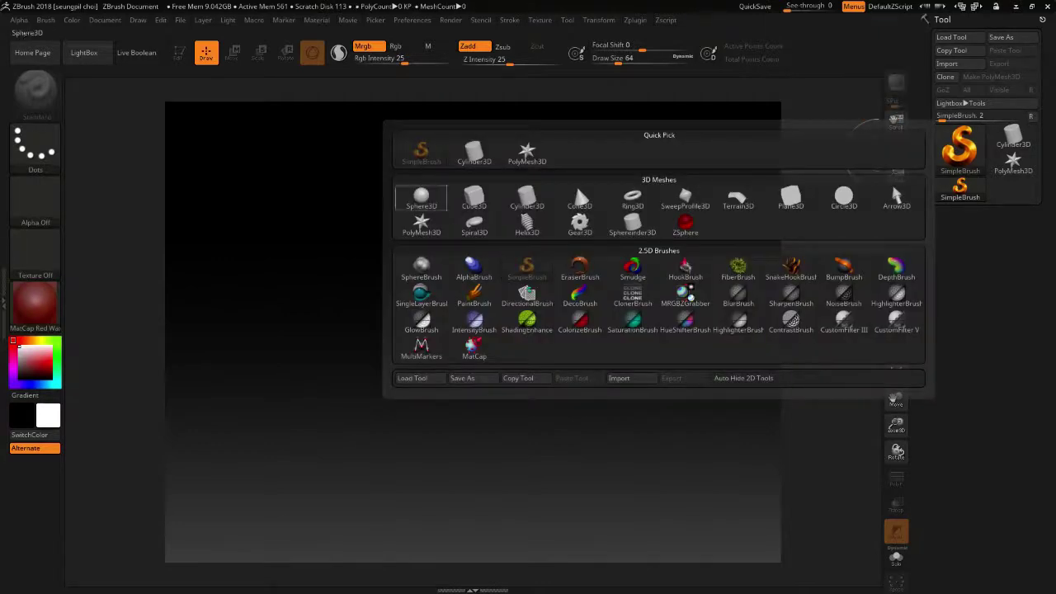
{"action": "left_click", "coordinate": [420, 198]}
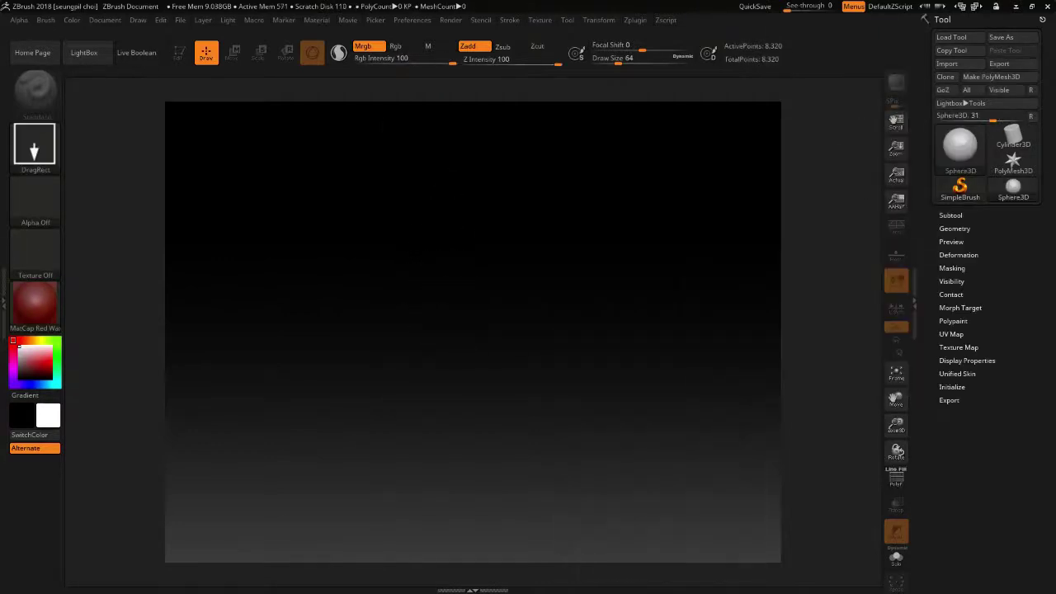
Step: Draw the red Sphere3D at the canvas centre and enter Edit mode
{"action": "mouse_move", "coordinate": [446, 313]}
{"action": "left_mouse_down"}
{"action": "mouse_move", "coordinate": [519, 396]}
{"action": "mouse_move", "coordinate": [442, 444]}
{"action": "left_mouse_up"}
{"action": "key", "text": "t"}
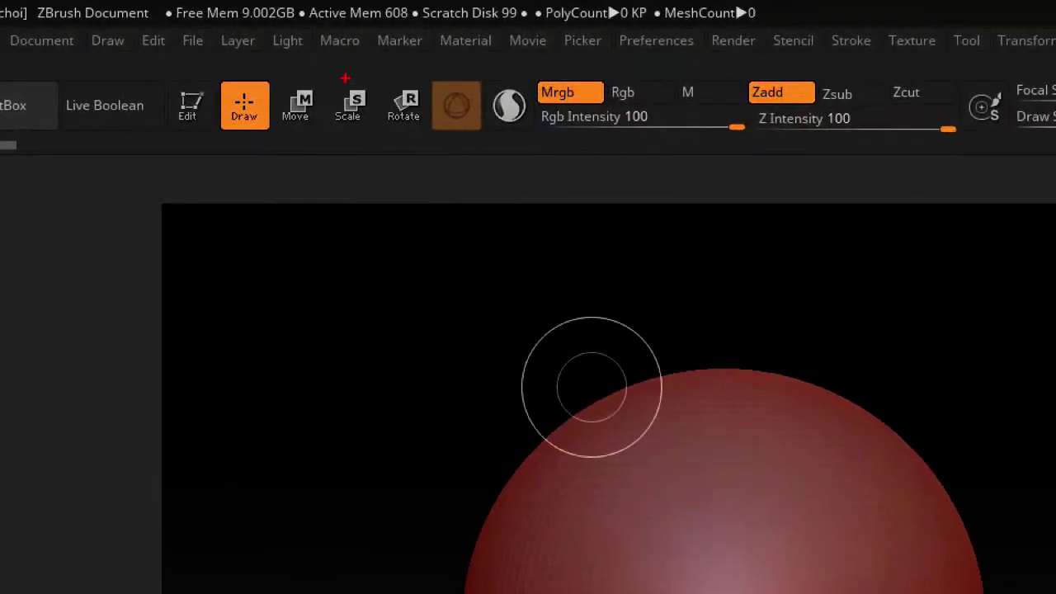
{"action": "mouse_move", "coordinate": [283, 77]}
{"action": "left_mouse_down"}
{"action": "mouse_move", "coordinate": [301, 144]}
{"action": "mouse_move", "coordinate": [303, 75]}
{"action": "mouse_move", "coordinate": [361, 137]}
{"action": "left_mouse_up"}
{"action": "mouse_move", "coordinate": [381, 82]}
{"action": "left_mouse_down"}
{"action": "mouse_move", "coordinate": [430, 116]}
{"action": "mouse_move", "coordinate": [382, 112]}
{"action": "left_mouse_up"}
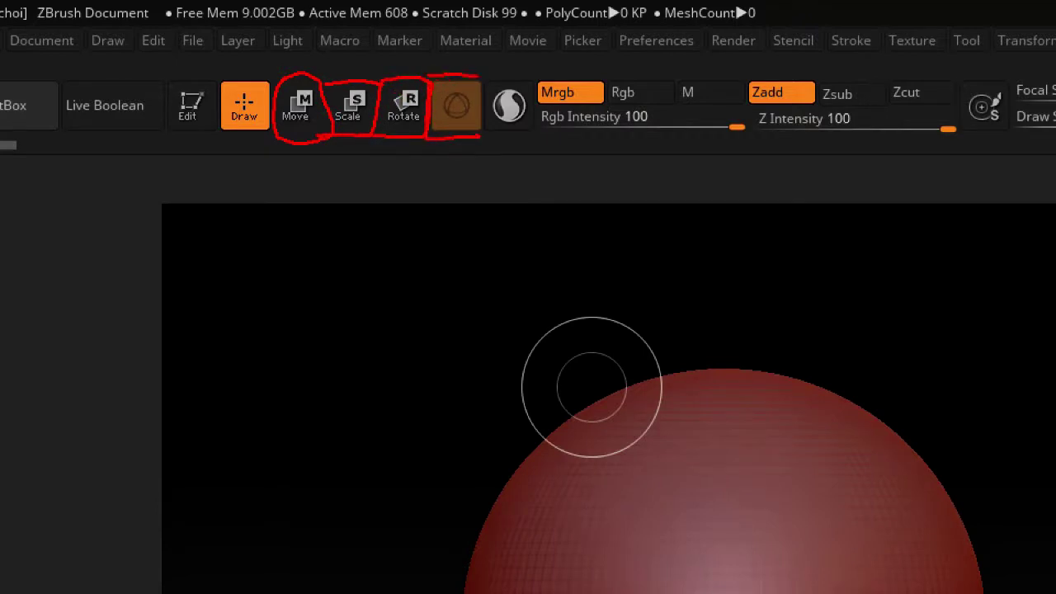
{"action": "left_click_drag", "start_coordinate": [479, 75], "coordinate": [484, 136]}
{"action": "mouse_move", "coordinate": [272, 75]}
{"action": "left_mouse_down"}
{"action": "mouse_move", "coordinate": [227, 137]}
{"action": "mouse_move", "coordinate": [235, 198]}
{"action": "mouse_move", "coordinate": [249, 189]}
{"action": "left_mouse_up"}
{"action": "mouse_move", "coordinate": [241, 216]}
{"action": "left_mouse_down"}
{"action": "mouse_move", "coordinate": [235, 238]}
{"action": "mouse_move", "coordinate": [256, 252]}
{"action": "left_mouse_up"}
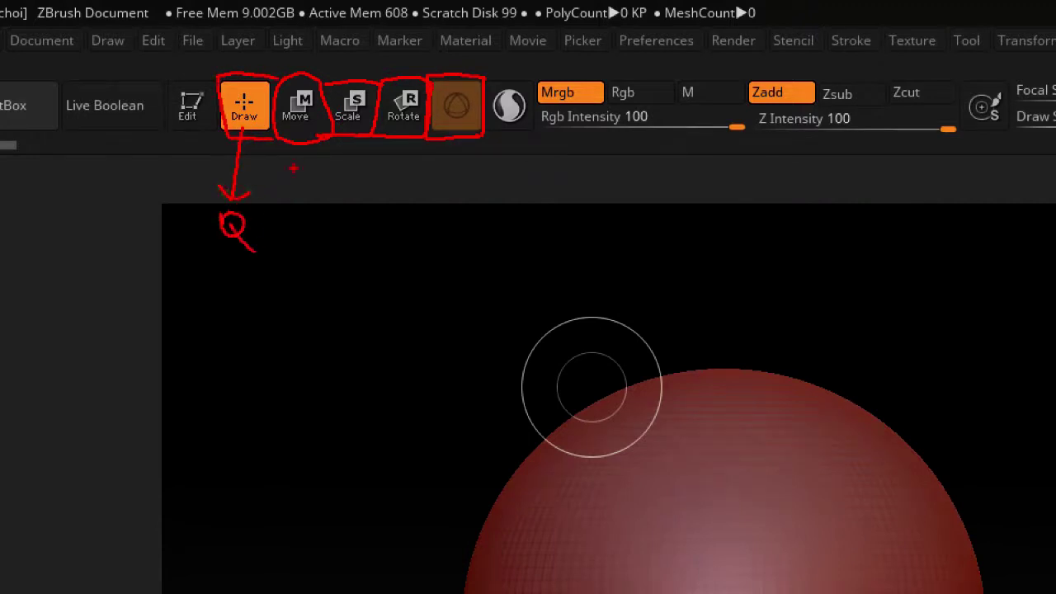
Step: Make a series of drags across the canvas around the red sphere
{"action": "mouse_move", "coordinate": [296, 141]}
{"action": "left_mouse_down"}
{"action": "mouse_move", "coordinate": [299, 190]}
{"action": "mouse_move", "coordinate": [315, 177]}
{"action": "mouse_move", "coordinate": [340, 186]}
{"action": "left_mouse_up"}
{"action": "mouse_move", "coordinate": [356, 137]}
{"action": "left_mouse_down"}
{"action": "mouse_move", "coordinate": [366, 161]}
{"action": "mouse_move", "coordinate": [414, 200]}
{"action": "mouse_move", "coordinate": [454, 188]}
{"action": "left_mouse_up"}
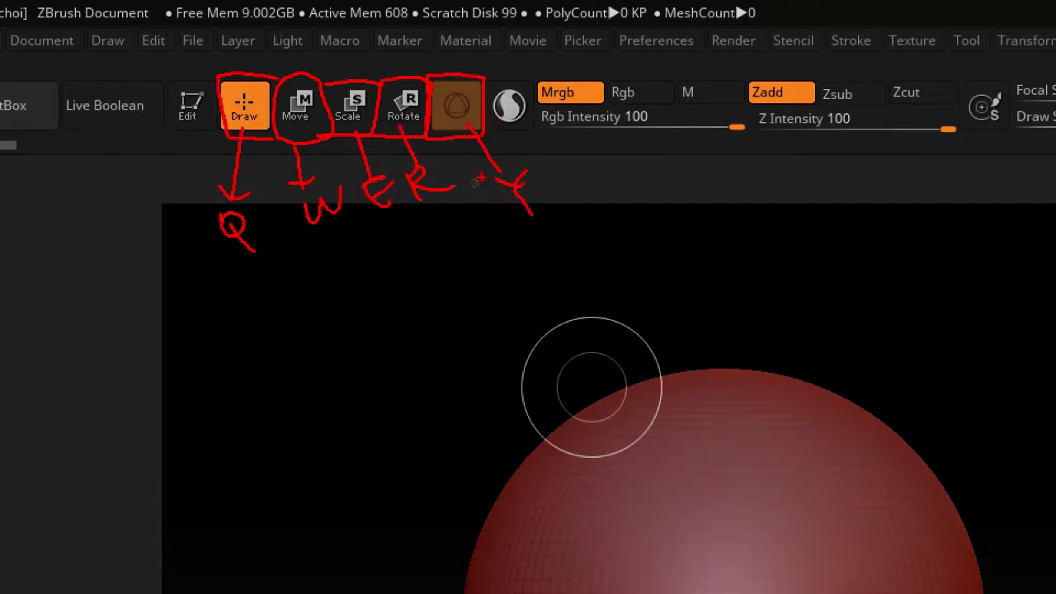
{"action": "mouse_move", "coordinate": [508, 223]}
{"action": "left_mouse_down"}
{"action": "mouse_move", "coordinate": [557, 194]}
{"action": "mouse_move", "coordinate": [505, 227]}
{"action": "left_mouse_up"}
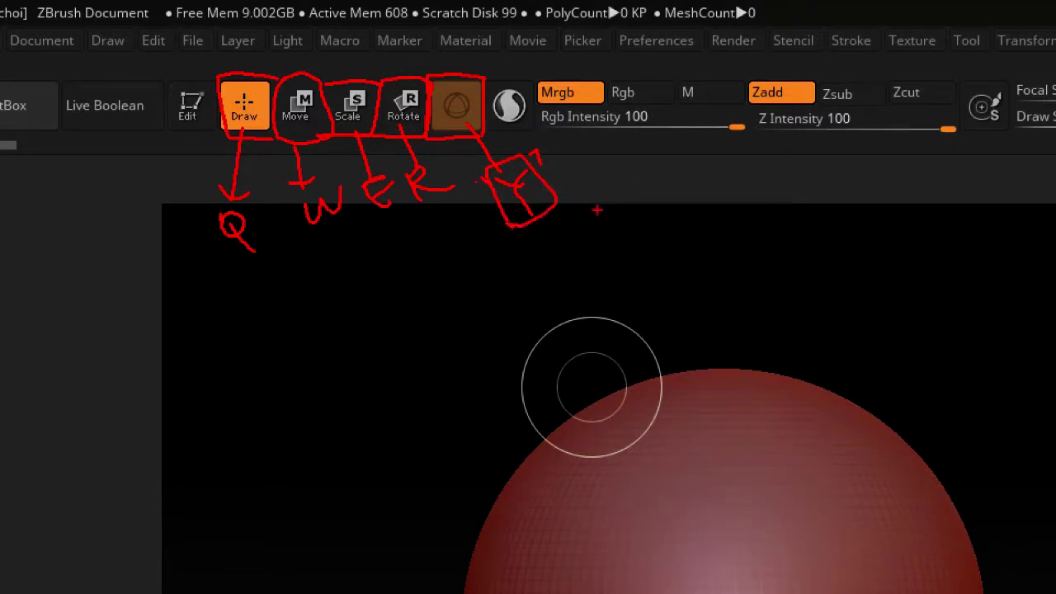
{"action": "left_click_drag", "start_coordinate": [596, 210], "coordinate": [669, 178]}
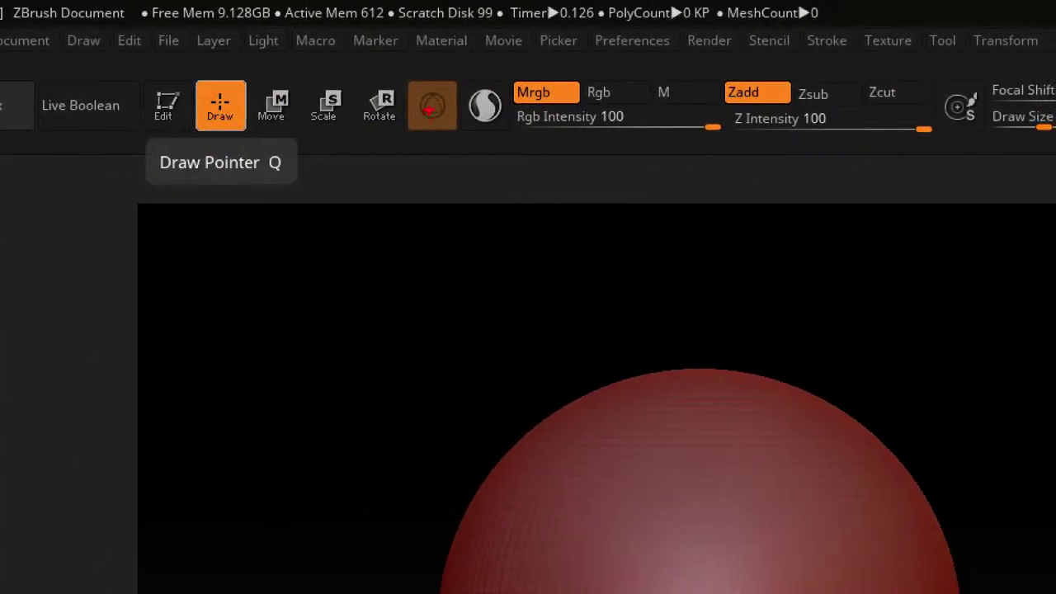
{"action": "left_click_drag", "start_coordinate": [430, 109], "coordinate": [429, 196]}
{"action": "left_click_drag", "start_coordinate": [517, 208], "coordinate": [530, 234]}
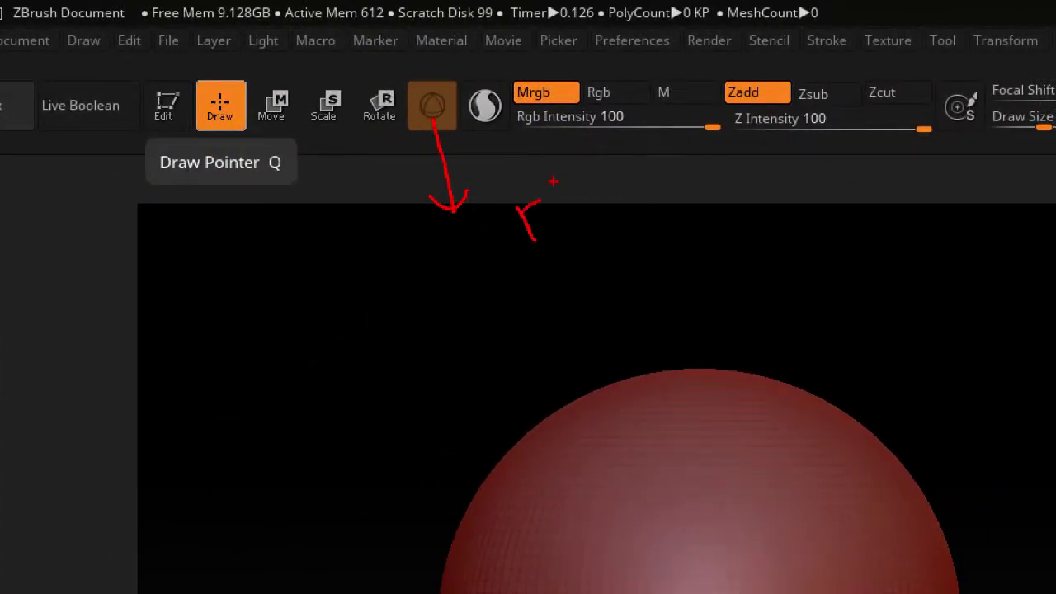
{"action": "mouse_move", "coordinate": [553, 181]}
{"action": "left_mouse_down"}
{"action": "mouse_move", "coordinate": [551, 211]}
{"action": "mouse_move", "coordinate": [503, 241]}
{"action": "left_mouse_up"}
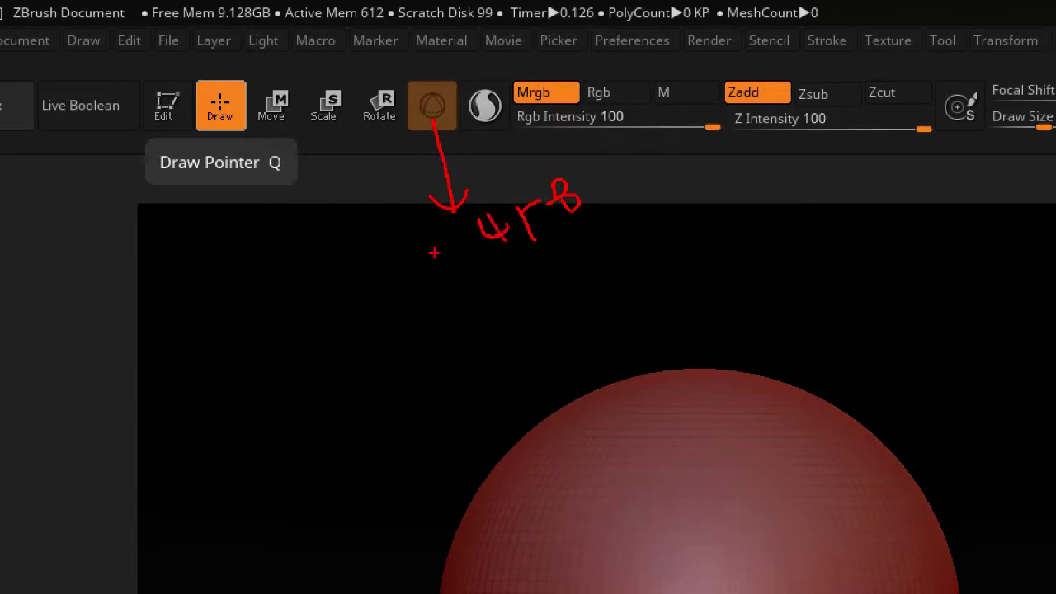
{"action": "left_click_drag", "start_coordinate": [435, 243], "coordinate": [462, 264]}
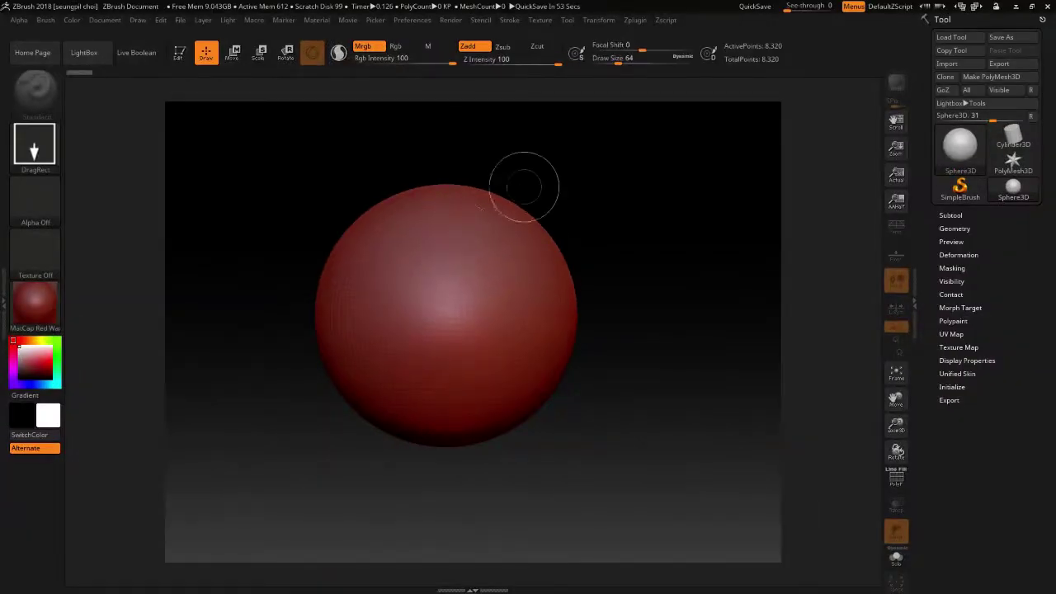
Step: Redraw a larger sphere in Edit mode and clear the leftover canvas snapshot
{"action": "left_click_drag", "start_coordinate": [544, 182], "coordinate": [506, 239]}
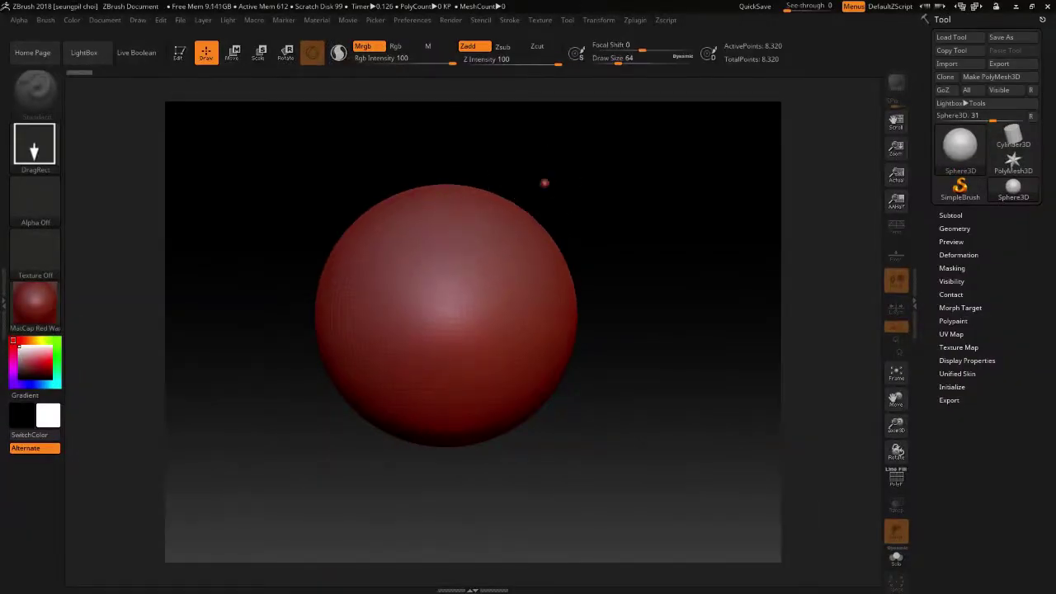
{"action": "key", "text": "ctrl+z"}
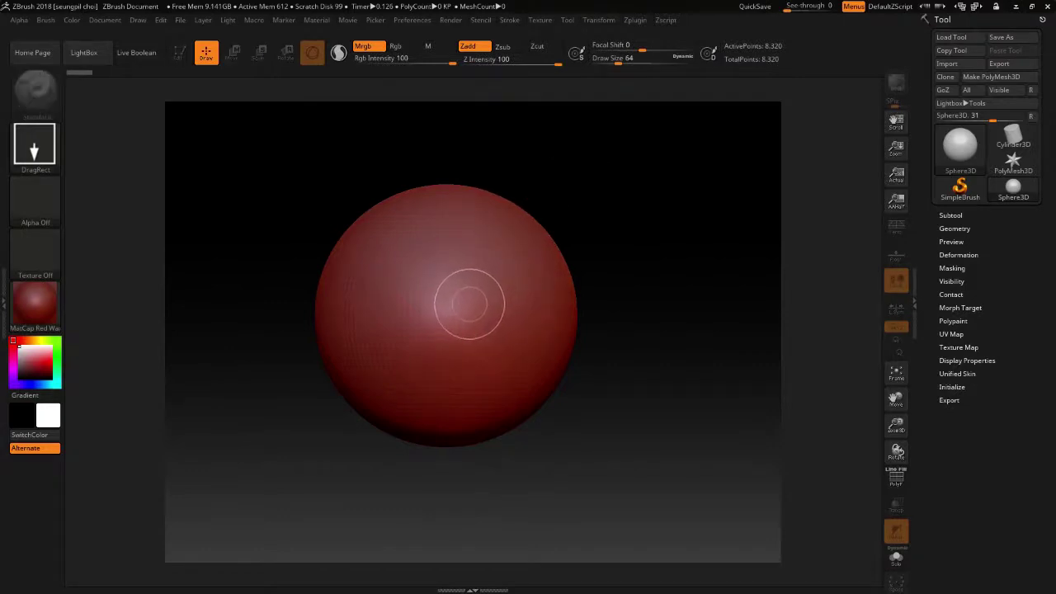
{"action": "left_click_drag", "start_coordinate": [469, 301], "coordinate": [523, 407]}
{"action": "key", "text": "t"}
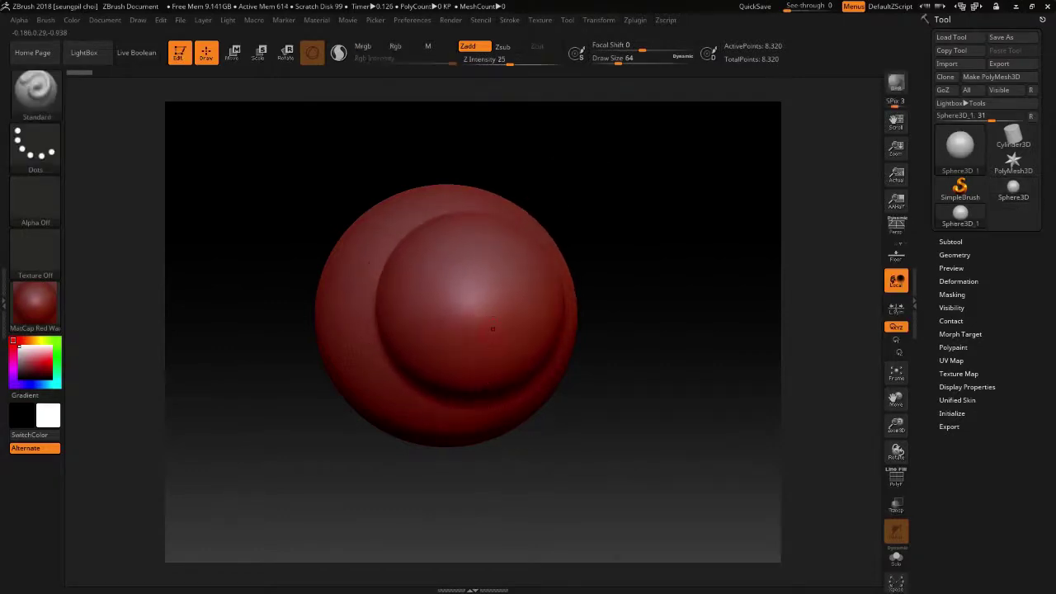
{"action": "key", "text": "ctrl+n"}
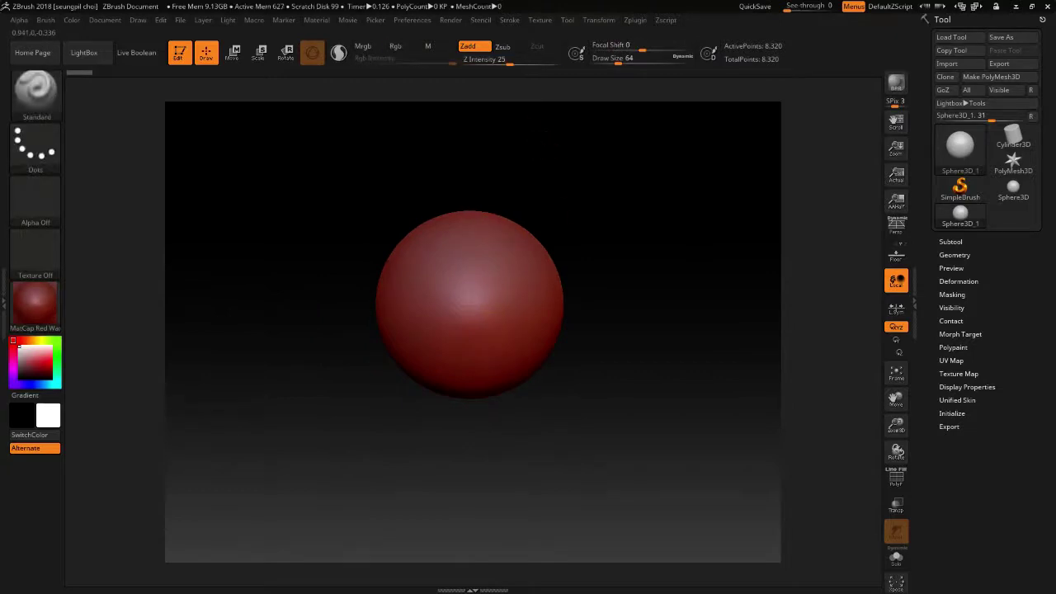
Step: Convert the sphere to PolyMesh3D, sculpt two curved strokes, and show the move gizmo
{"action": "left_click", "coordinate": [991, 76]}
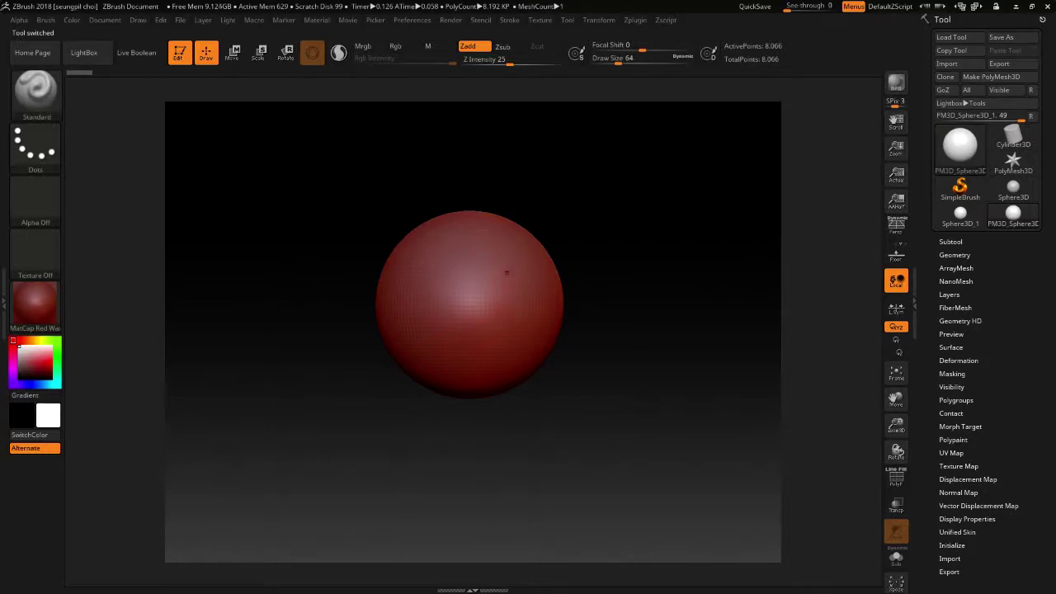
{"action": "mouse_move", "coordinate": [506, 273]}
{"action": "left_mouse_down"}
{"action": "mouse_move", "coordinate": [499, 307]}
{"action": "mouse_move", "coordinate": [449, 299]}
{"action": "left_mouse_up"}
{"action": "left_click_drag", "start_coordinate": [507, 272], "coordinate": [515, 318]}
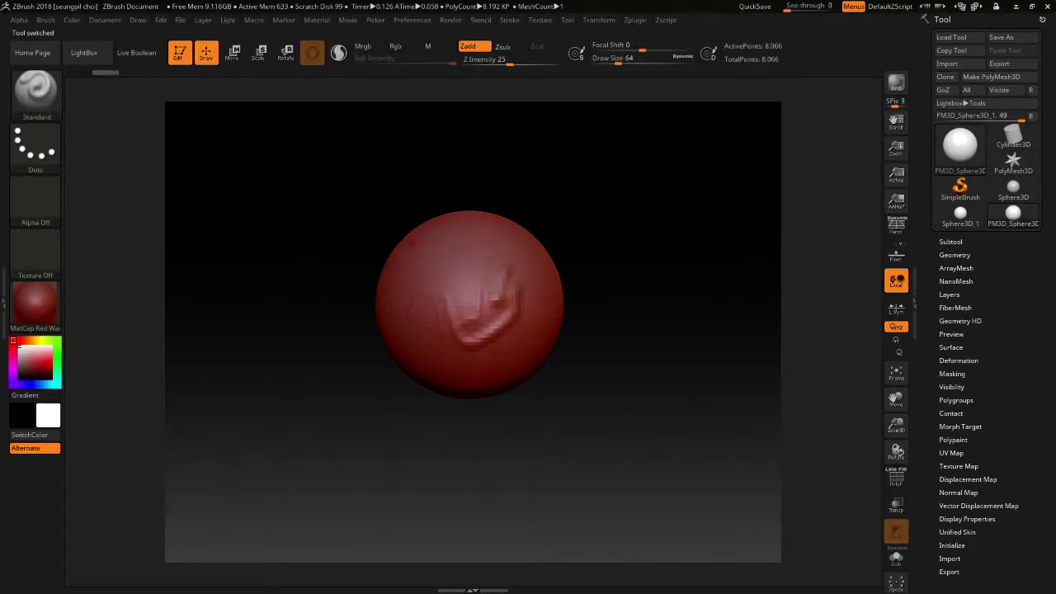
{"action": "key", "text": "w"}
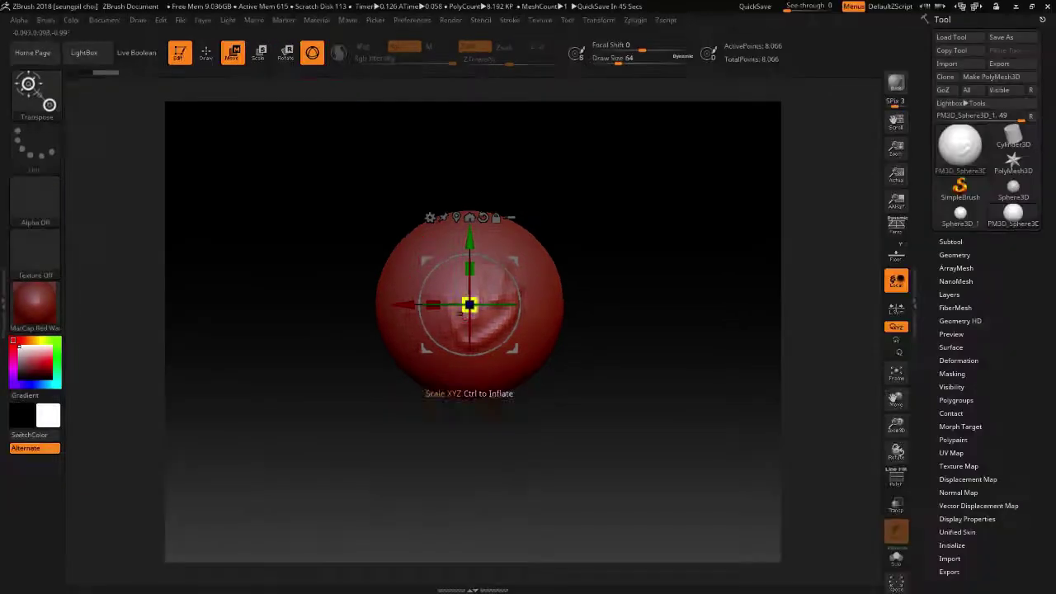
Step: Move the sphere, rotate it about 9 degrees, and scale it slightly wider than tall
{"action": "mouse_move", "coordinate": [412, 305]}
{"action": "left_mouse_down"}
{"action": "mouse_move", "coordinate": [483, 304]}
{"action": "mouse_move", "coordinate": [414, 301]}
{"action": "left_mouse_up"}
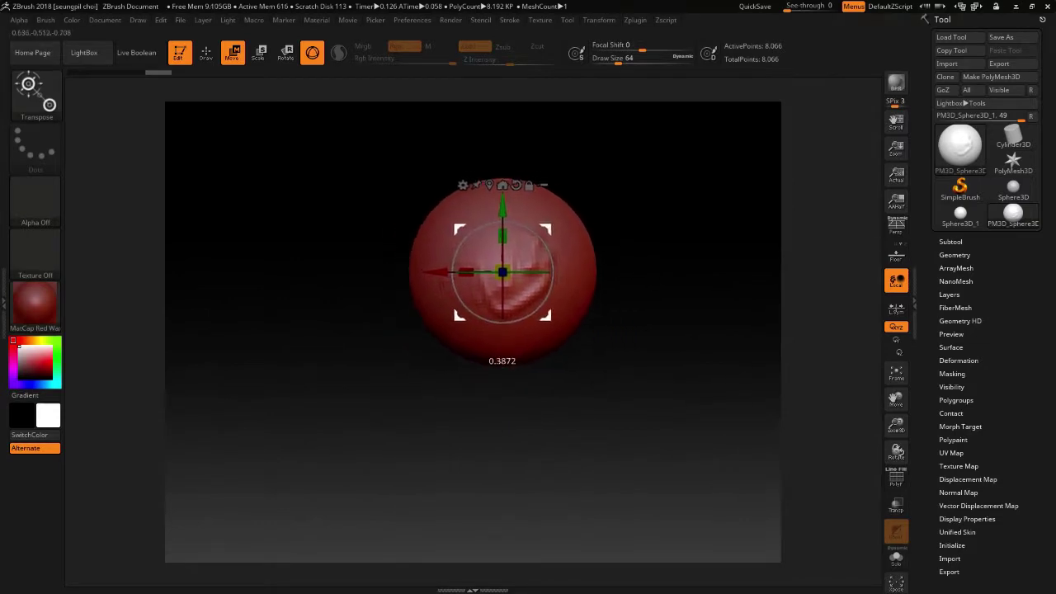
{"action": "left_click_drag", "start_coordinate": [479, 301], "coordinate": [475, 305]}
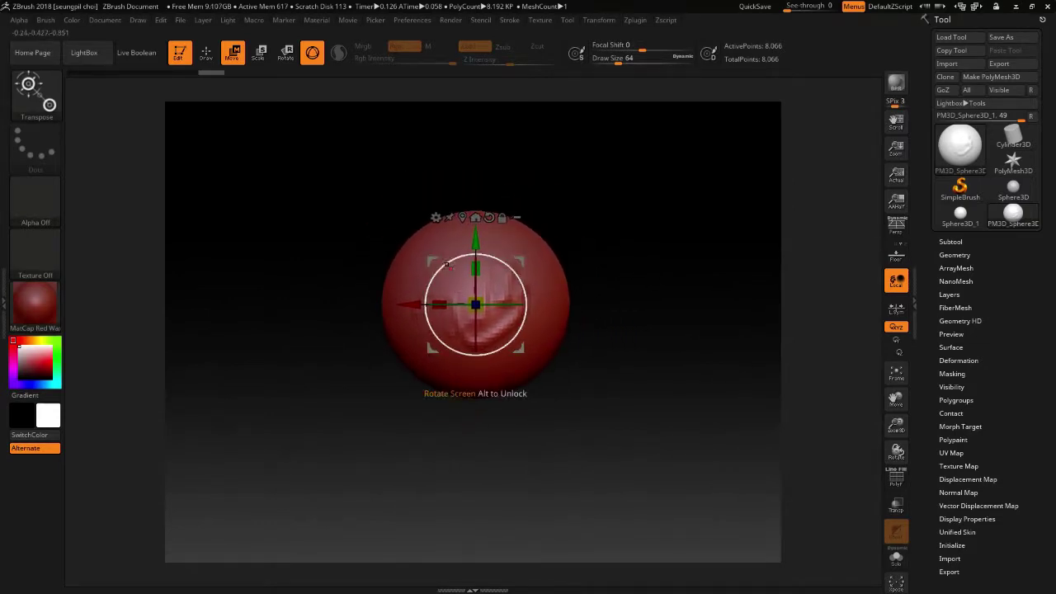
{"action": "left_click_drag", "start_coordinate": [475, 355], "coordinate": [476, 355]}
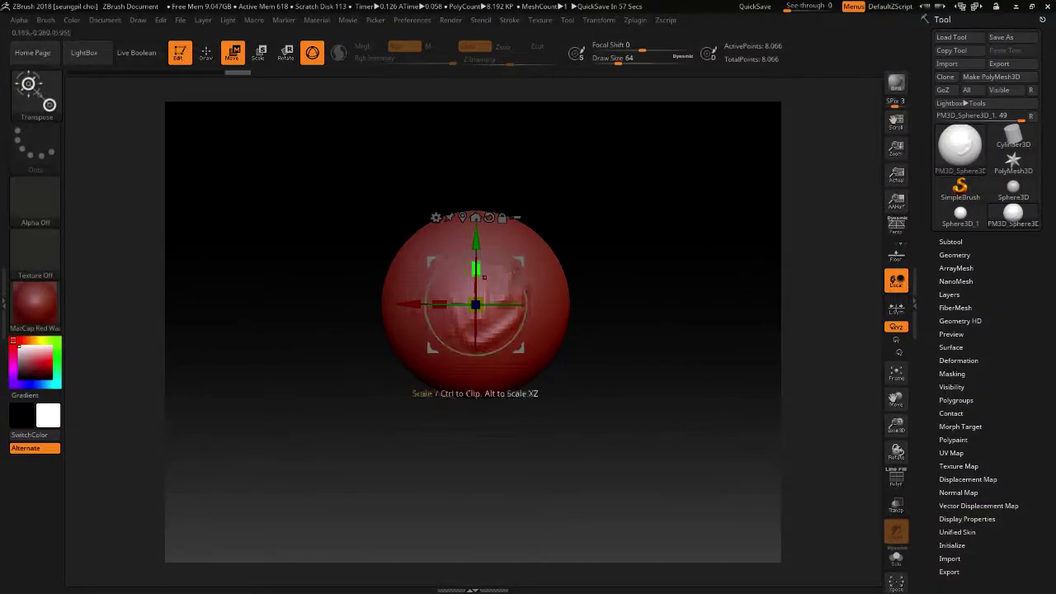
{"action": "left_click_drag", "start_coordinate": [484, 277], "coordinate": [477, 274]}
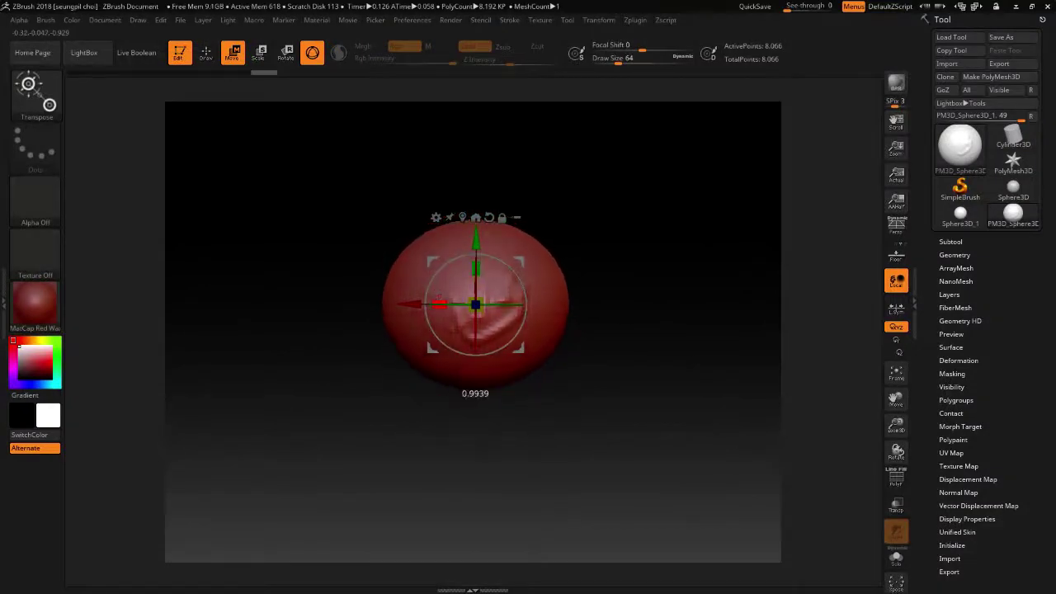
{"action": "mouse_move", "coordinate": [475, 305]}
{"action": "left_mouse_down"}
{"action": "mouse_move", "coordinate": [512, 303]}
{"action": "mouse_move", "coordinate": [449, 305]}
{"action": "left_mouse_up"}
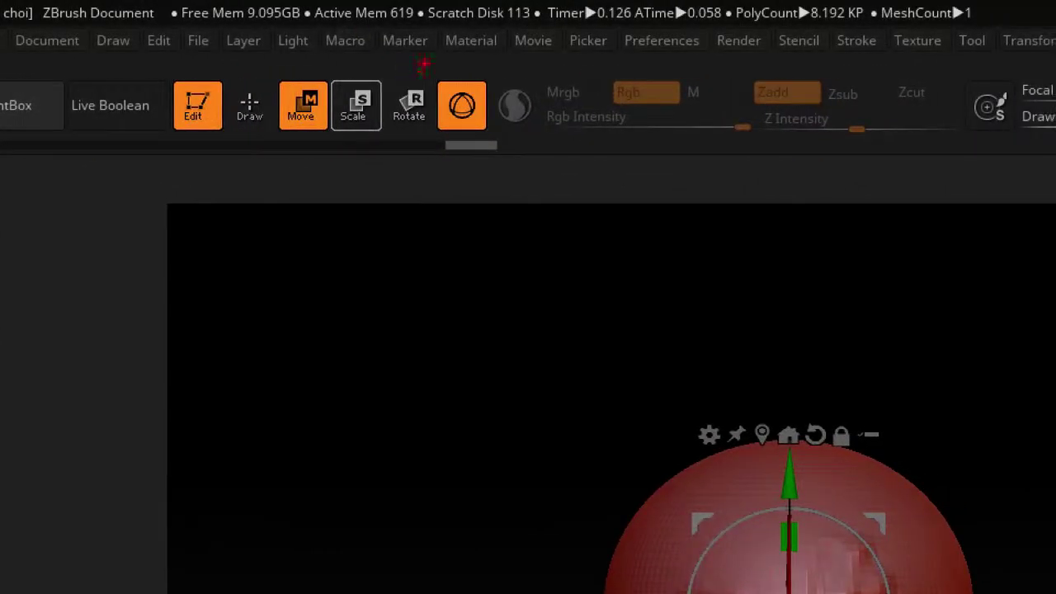
{"action": "left_click_drag", "start_coordinate": [432, 73], "coordinate": [466, 130]}
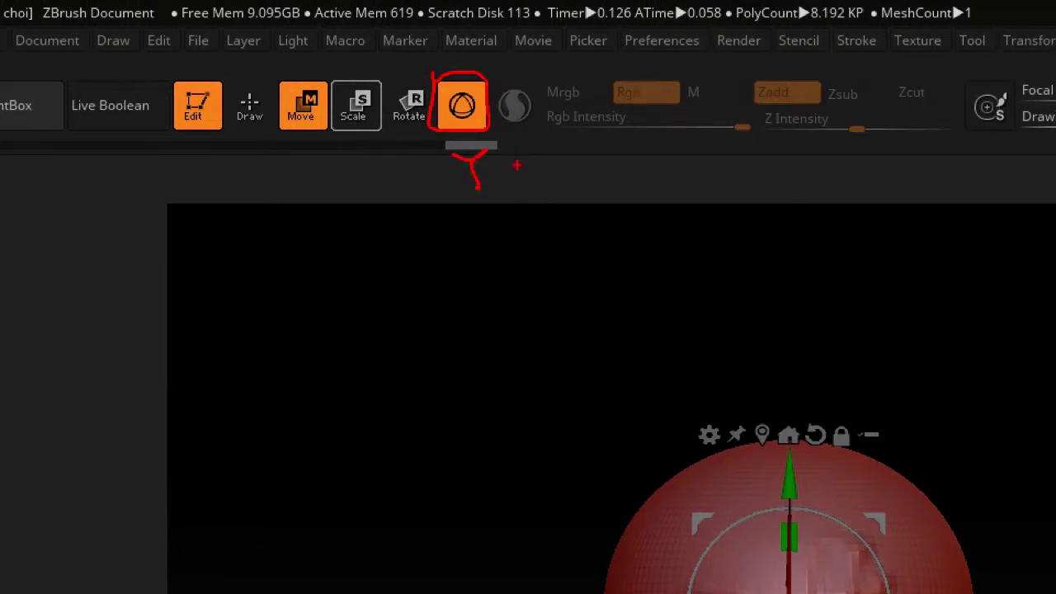
Step: Switch off Gizmo 3D and draw a vertical transpose line from the sphere's top to bottom
{"action": "left_click_drag", "start_coordinate": [548, 154], "coordinate": [561, 175]}
{"action": "left_click_drag", "start_coordinate": [578, 130], "coordinate": [568, 148]}
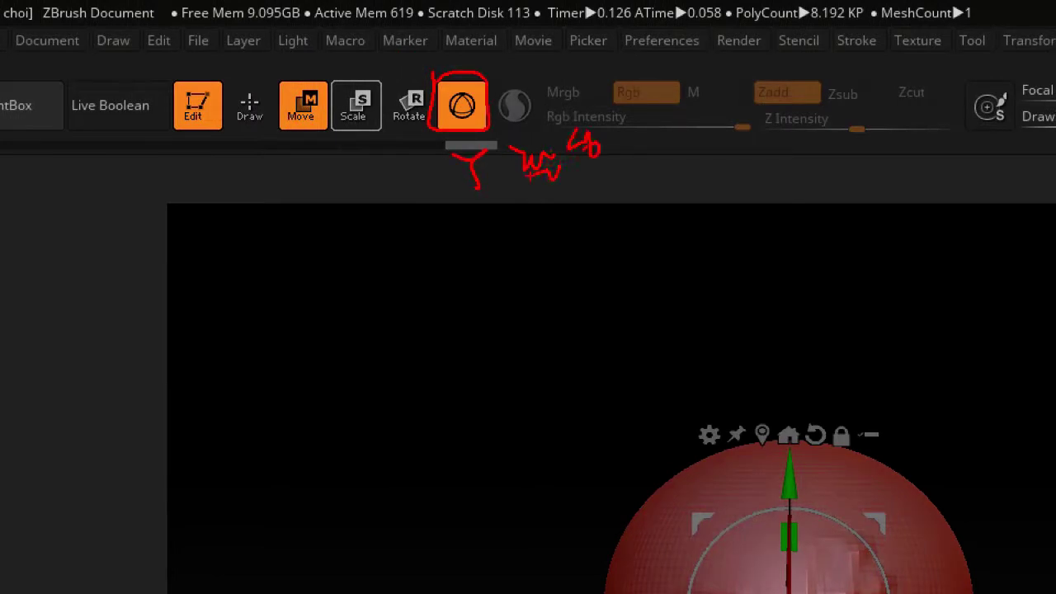
{"action": "left_click_drag", "start_coordinate": [351, 146], "coordinate": [422, 148]}
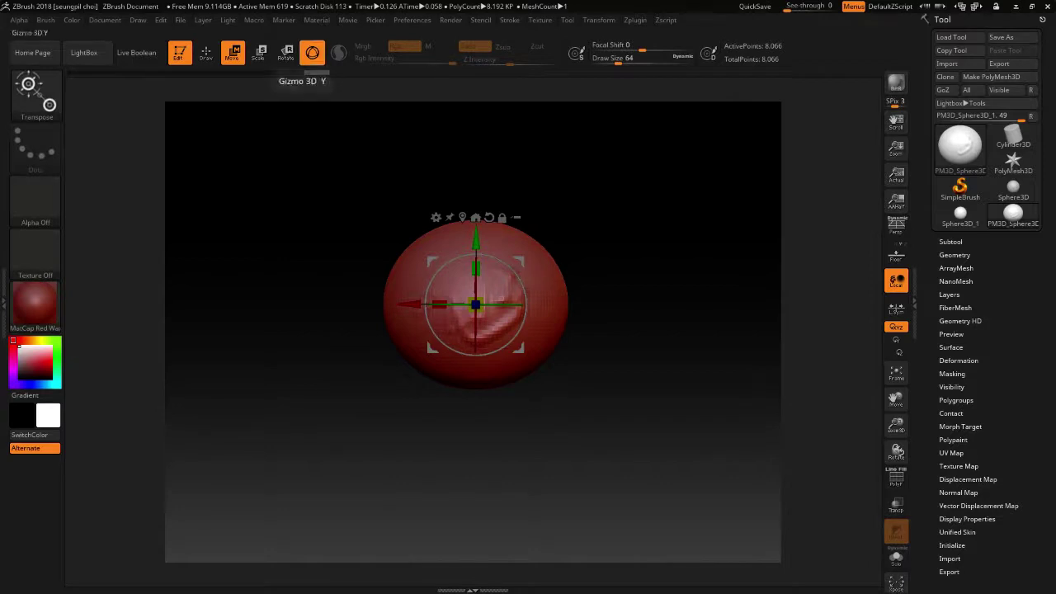
{"action": "left_click", "coordinate": [312, 52]}
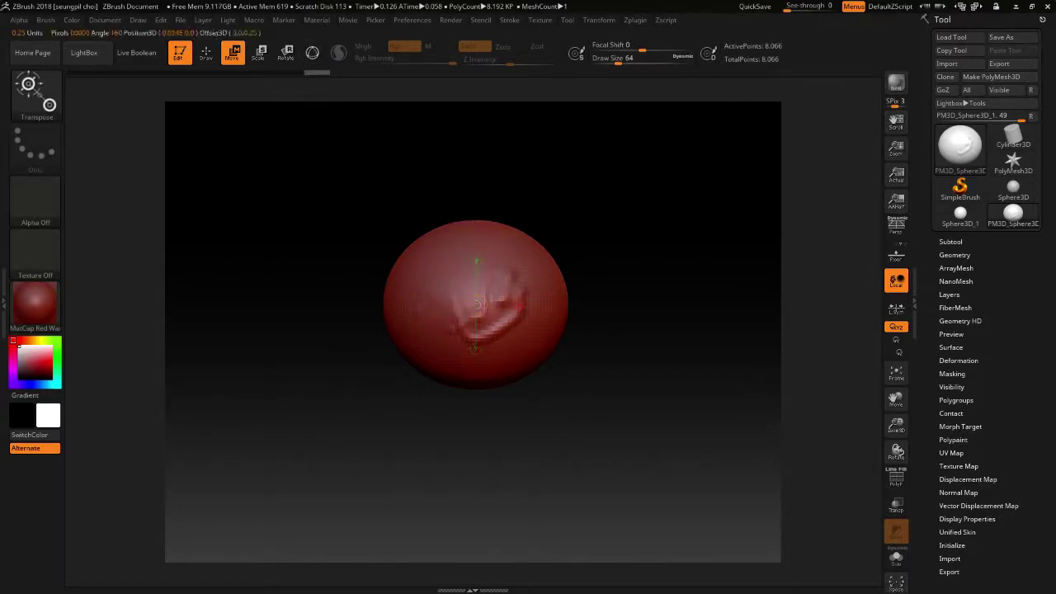
{"action": "left_click_drag", "start_coordinate": [473, 221], "coordinate": [481, 398]}
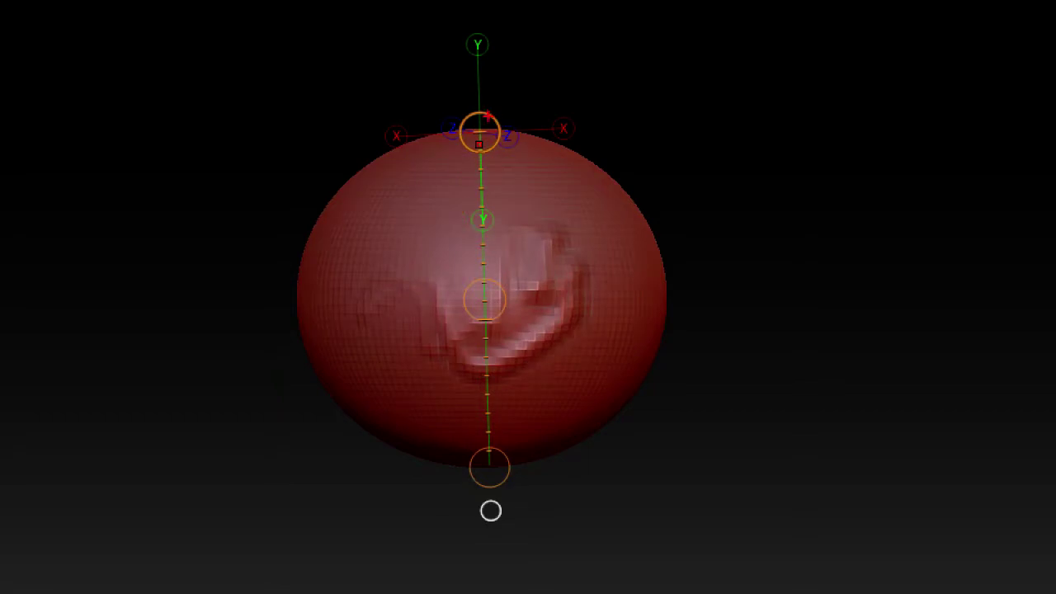
Step: Stretch, lower and flatten the sphere along the transpose line into a flat-based dome
{"action": "mouse_move", "coordinate": [489, 116]}
{"action": "left_mouse_down"}
{"action": "mouse_move", "coordinate": [518, 471]}
{"action": "mouse_move", "coordinate": [543, 456]}
{"action": "left_mouse_up"}
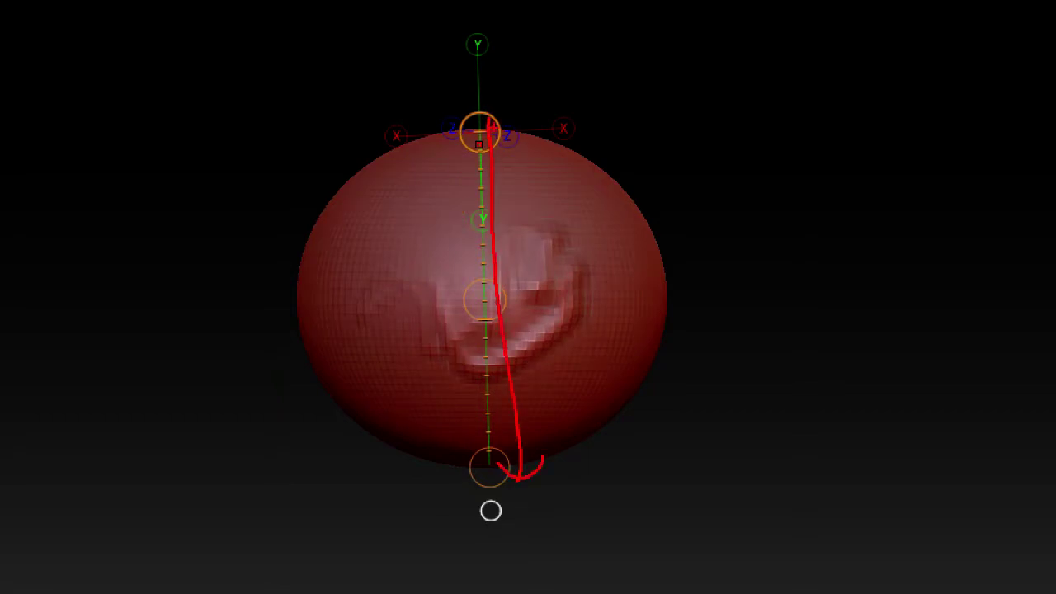
{"action": "left_click_drag", "start_coordinate": [490, 117], "coordinate": [490, 467]}
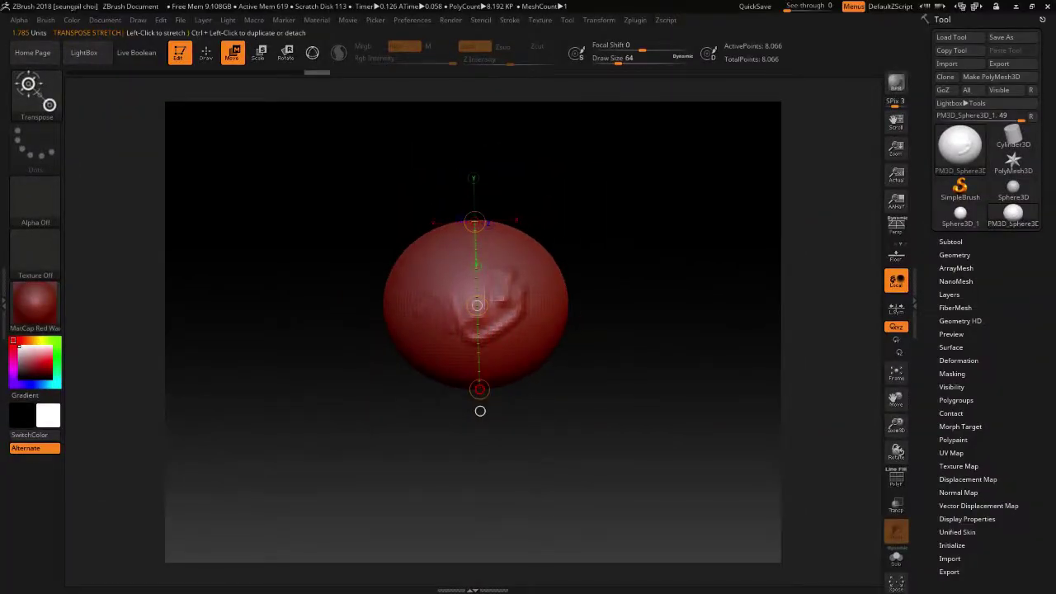
{"action": "left_click_drag", "start_coordinate": [480, 389], "coordinate": [480, 411]}
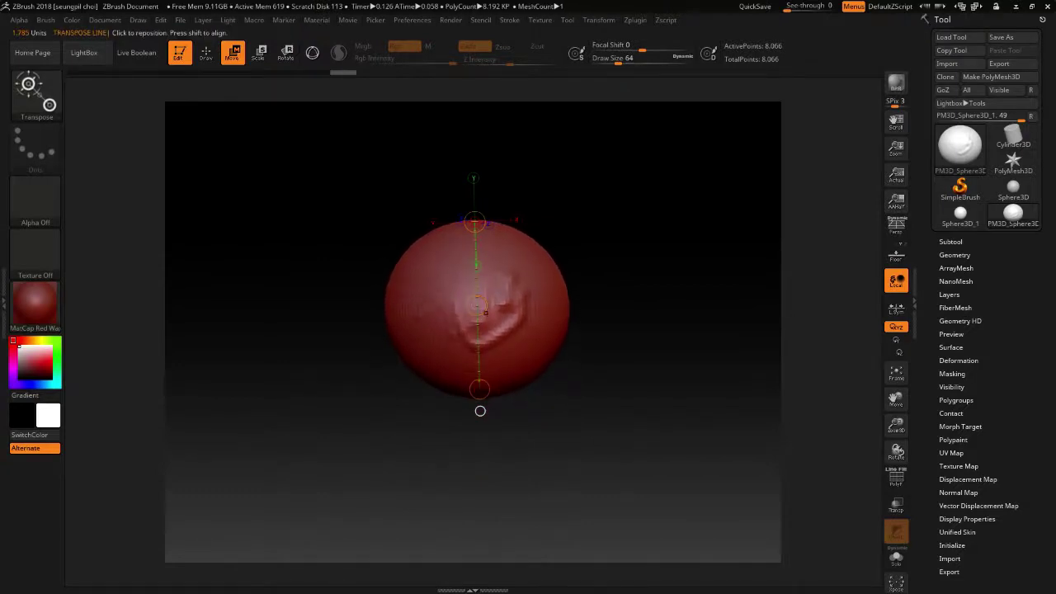
{"action": "left_click_drag", "start_coordinate": [476, 301], "coordinate": [477, 307]}
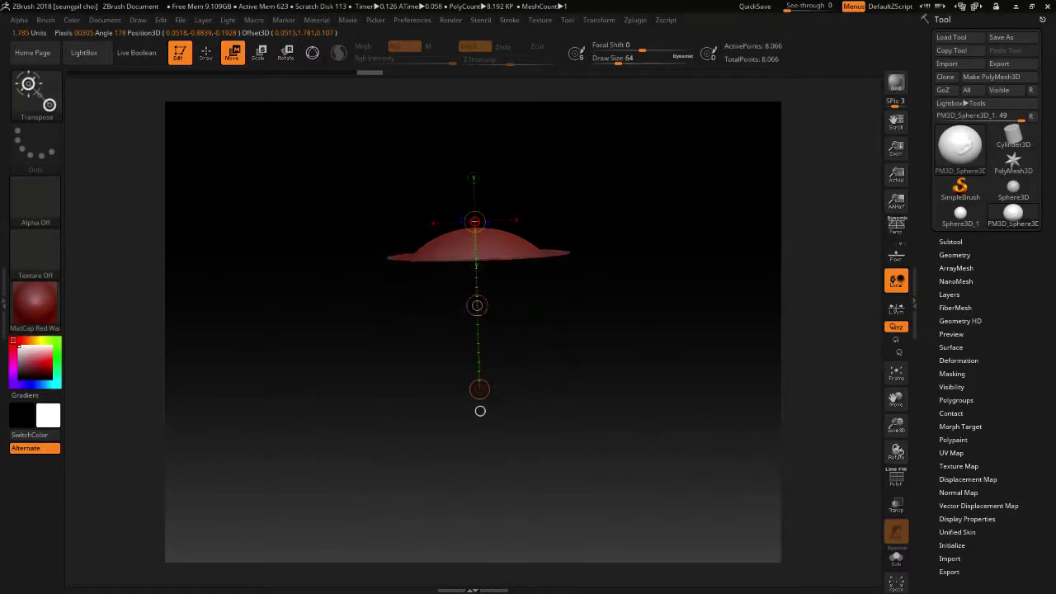
{"action": "mouse_move", "coordinate": [480, 411]}
{"action": "left_mouse_down"}
{"action": "mouse_move", "coordinate": [534, 358]}
{"action": "mouse_move", "coordinate": [471, 377]}
{"action": "mouse_move", "coordinate": [480, 411]}
{"action": "left_mouse_up"}
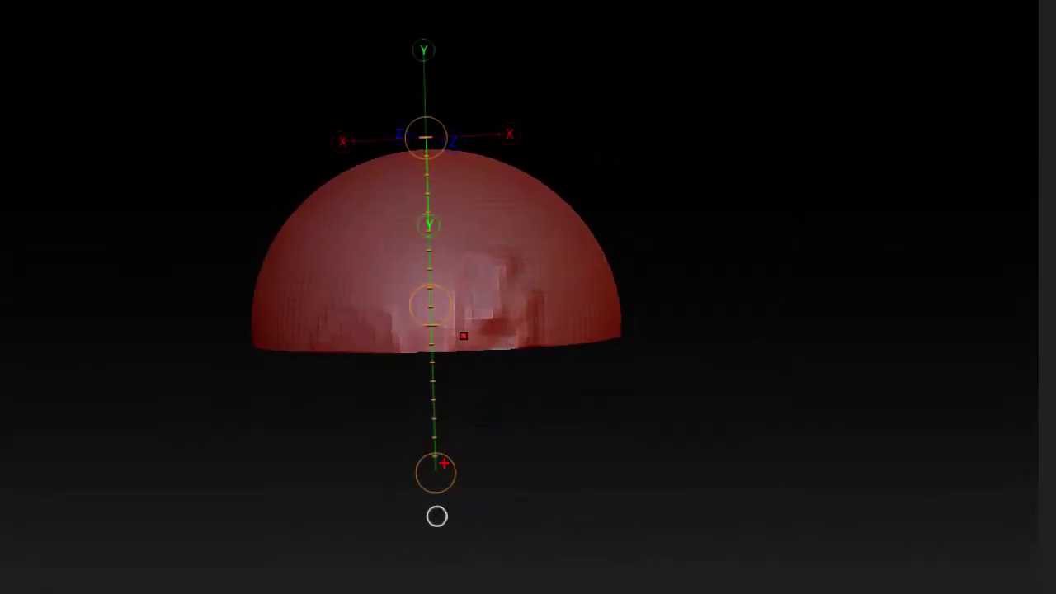
Step: Make a series of drags across the canvas around the flattened sphere
{"action": "left_click_drag", "start_coordinate": [444, 466], "coordinate": [581, 480]}
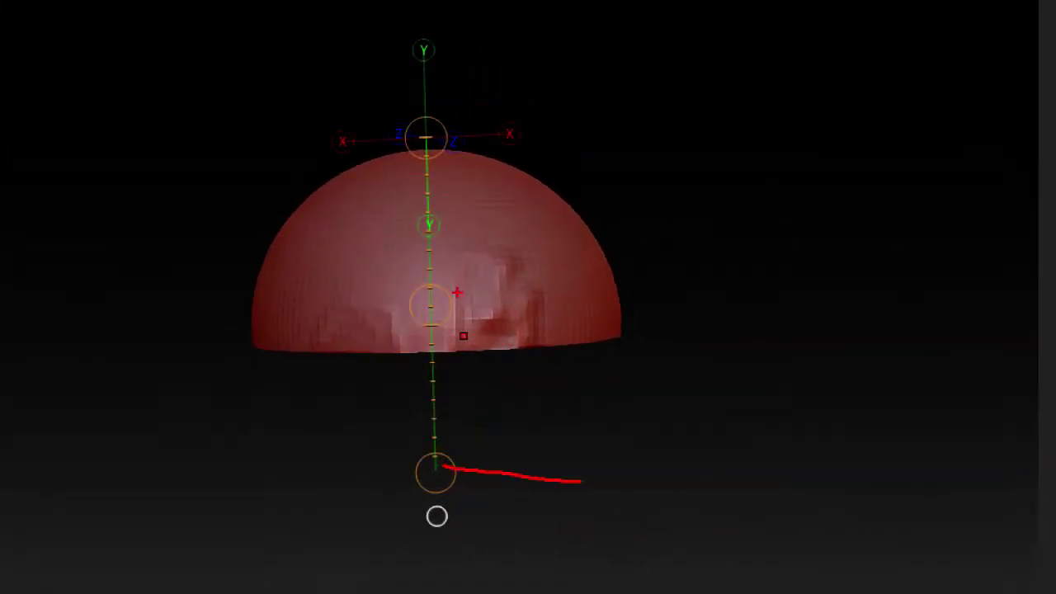
{"action": "left_click_drag", "start_coordinate": [422, 306], "coordinate": [538, 266]}
{"action": "left_click_drag", "start_coordinate": [433, 133], "coordinate": [540, 91]}
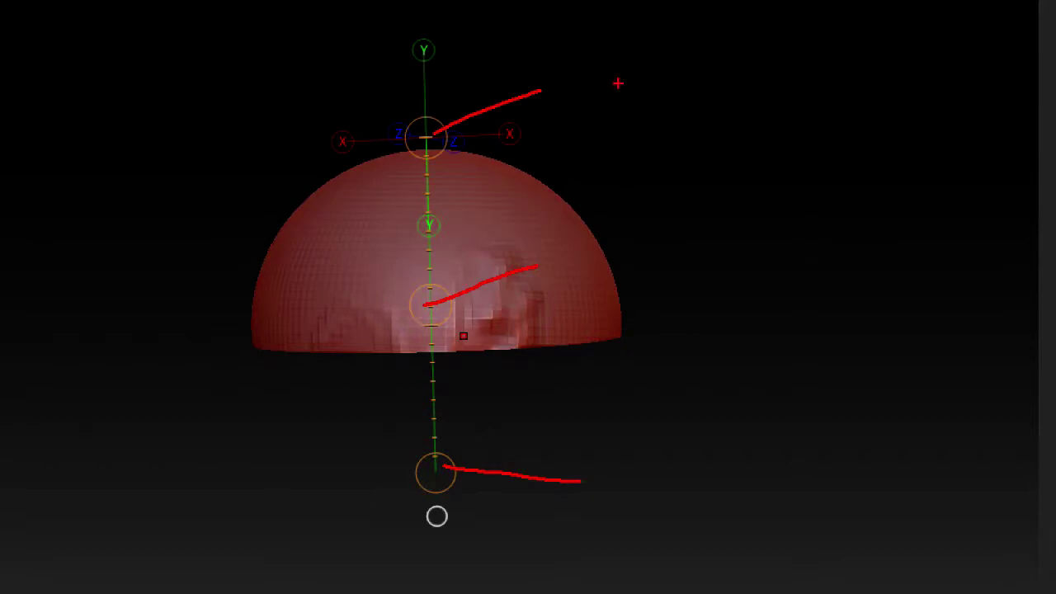
{"action": "left_click_drag", "start_coordinate": [614, 459], "coordinate": [658, 468]}
{"action": "mouse_move", "coordinate": [679, 425]}
{"action": "left_mouse_down"}
{"action": "mouse_move", "coordinate": [683, 460]}
{"action": "mouse_move", "coordinate": [746, 449]}
{"action": "left_mouse_up"}
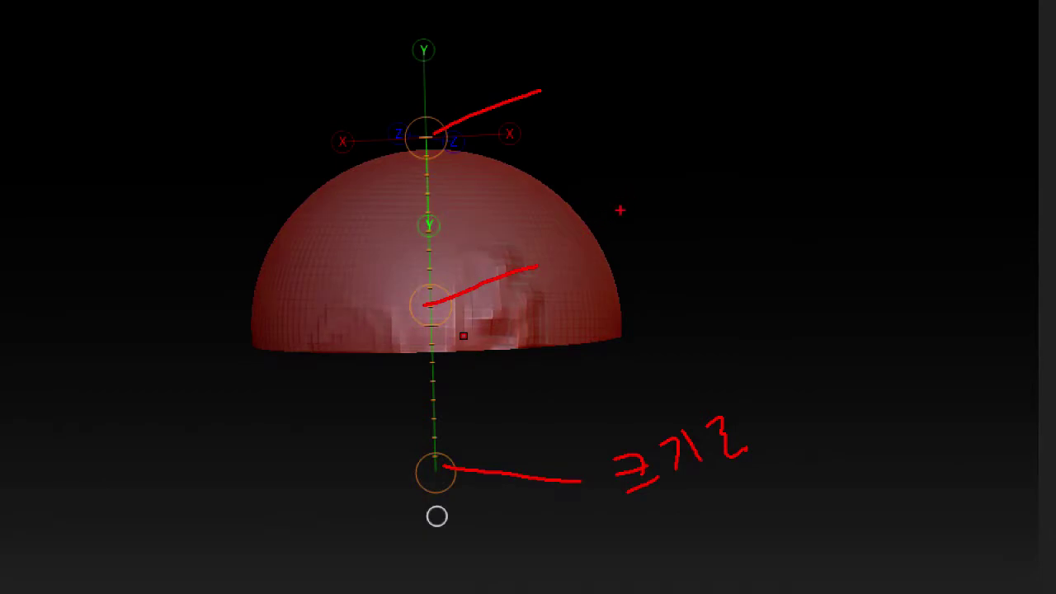
{"action": "left_click_drag", "start_coordinate": [620, 211], "coordinate": [640, 226]}
{"action": "left_click_drag", "start_coordinate": [652, 183], "coordinate": [676, 208]}
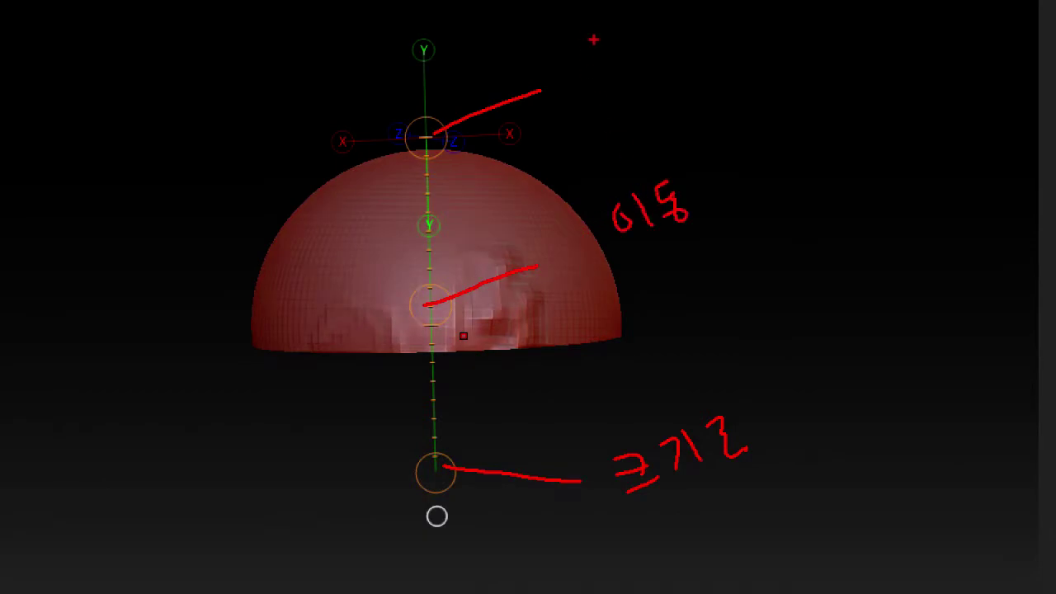
{"action": "mouse_move", "coordinate": [576, 54]}
{"action": "left_mouse_down"}
{"action": "mouse_move", "coordinate": [592, 79]}
{"action": "mouse_move", "coordinate": [614, 58]}
{"action": "mouse_move", "coordinate": [690, 37]}
{"action": "mouse_move", "coordinate": [745, 46]}
{"action": "left_mouse_up"}
{"action": "left_click_drag", "start_coordinate": [622, 72], "coordinate": [630, 76]}
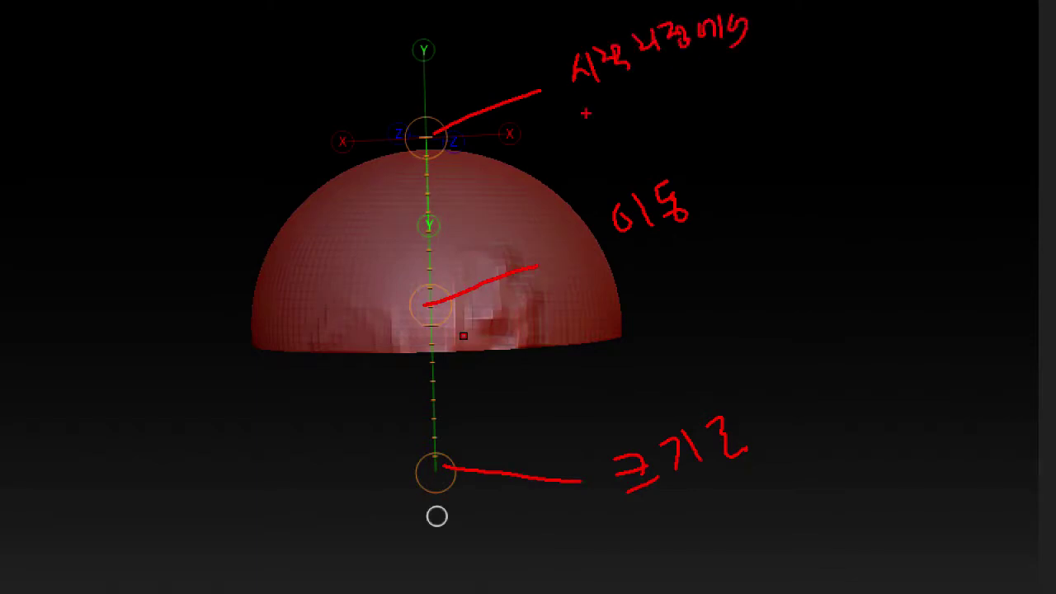
{"action": "left_click_drag", "start_coordinate": [599, 115], "coordinate": [649, 120]}
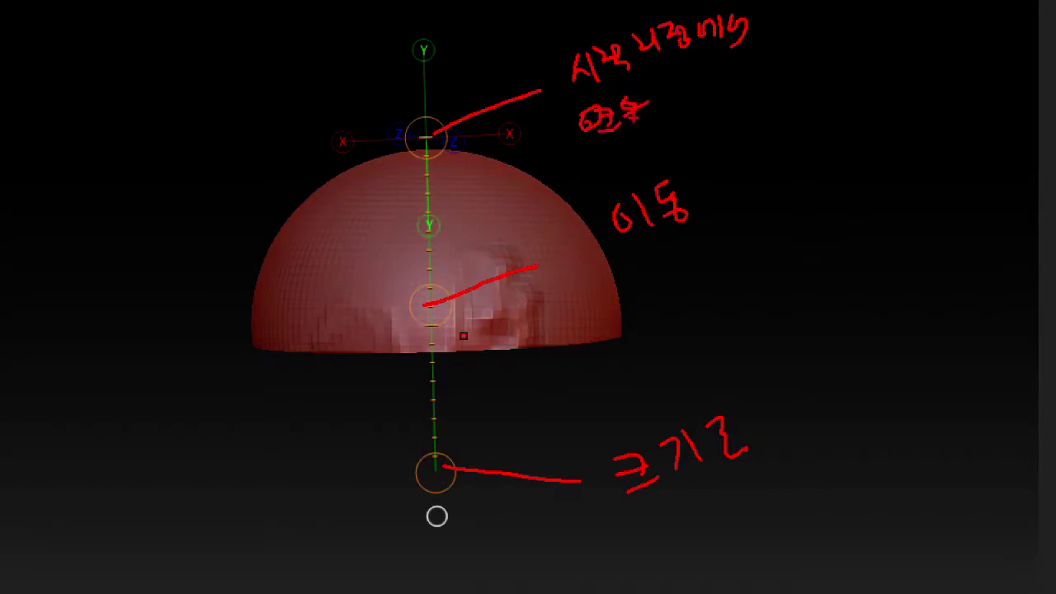
{"action": "mouse_move", "coordinate": [659, 85]}
{"action": "left_mouse_down"}
{"action": "mouse_move", "coordinate": [730, 99]}
{"action": "mouse_move", "coordinate": [764, 86]}
{"action": "mouse_move", "coordinate": [780, 42]}
{"action": "mouse_move", "coordinate": [793, 72]}
{"action": "mouse_move", "coordinate": [819, 62]}
{"action": "left_mouse_up"}
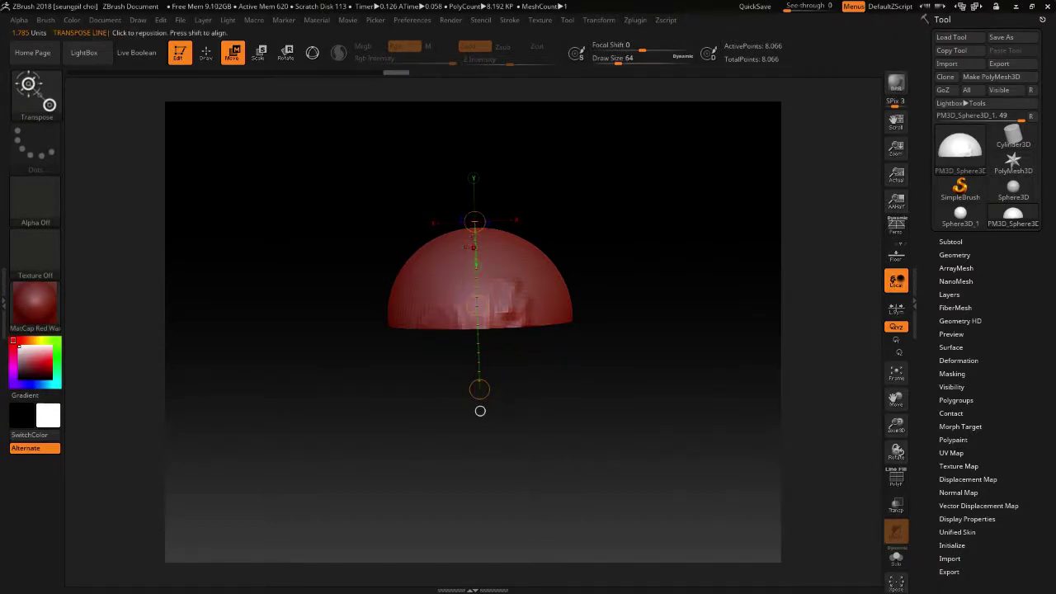
Step: Restore the full sphere and scale it along a horizontal transpose line
{"action": "left_click", "coordinate": [480, 411], "text": "ctrl+shift"}
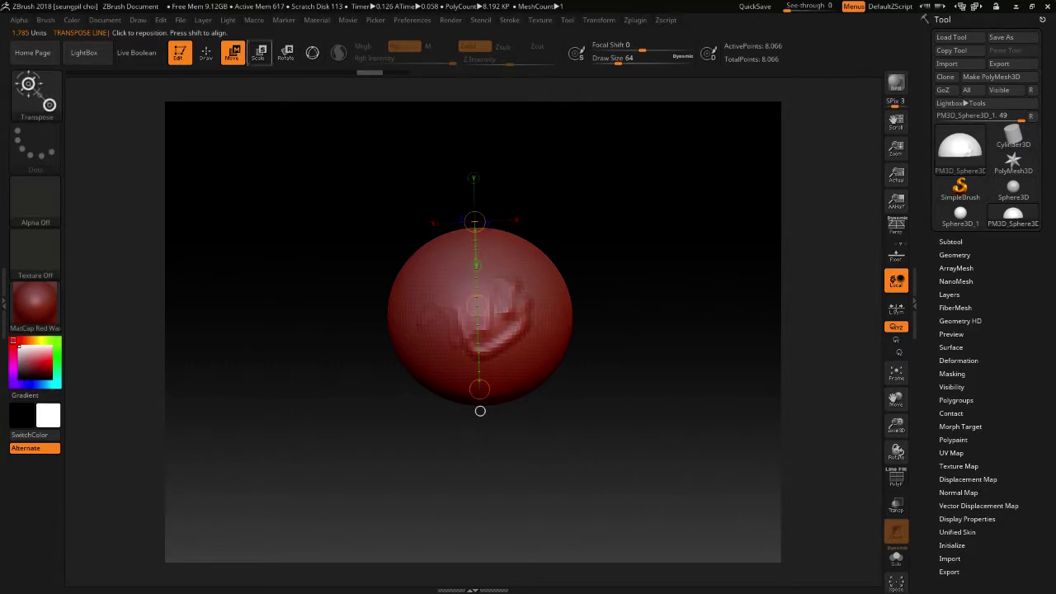
{"action": "key", "text": "e"}
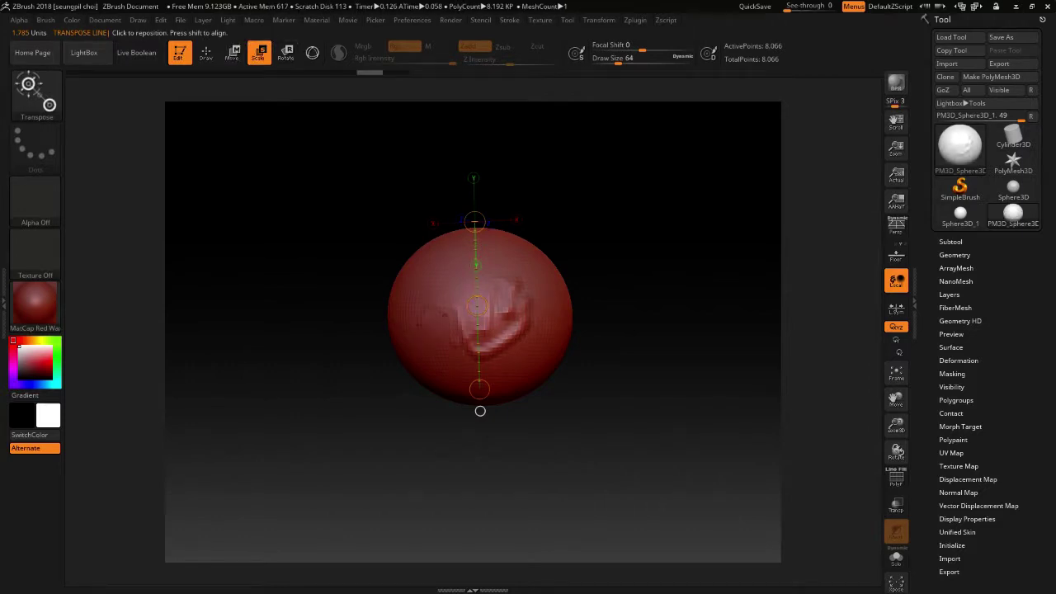
{"action": "left_click_drag", "start_coordinate": [344, 316], "coordinate": [592, 313]}
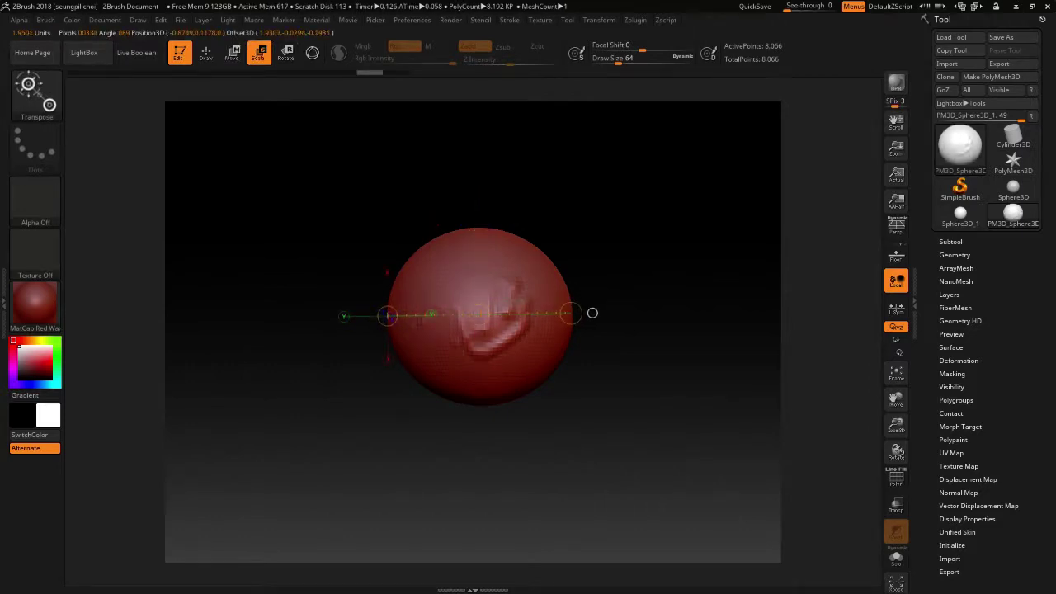
{"action": "mouse_move", "coordinate": [590, 312]}
{"action": "left_mouse_down"}
{"action": "mouse_move", "coordinate": [578, 312]}
{"action": "mouse_move", "coordinate": [591, 312]}
{"action": "left_mouse_up"}
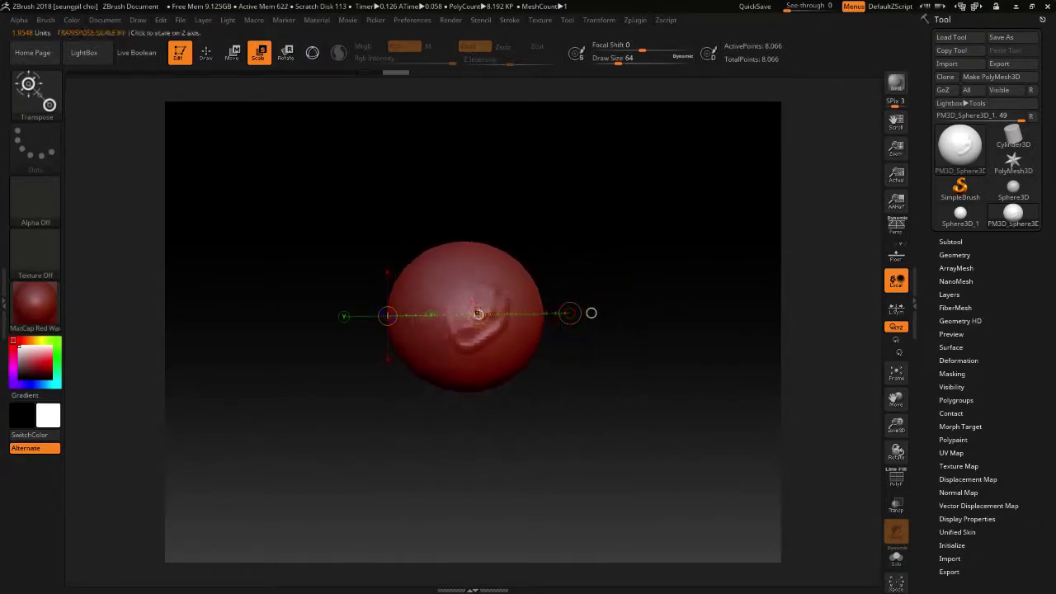
{"action": "left_click_drag", "start_coordinate": [479, 313], "coordinate": [478, 323]}
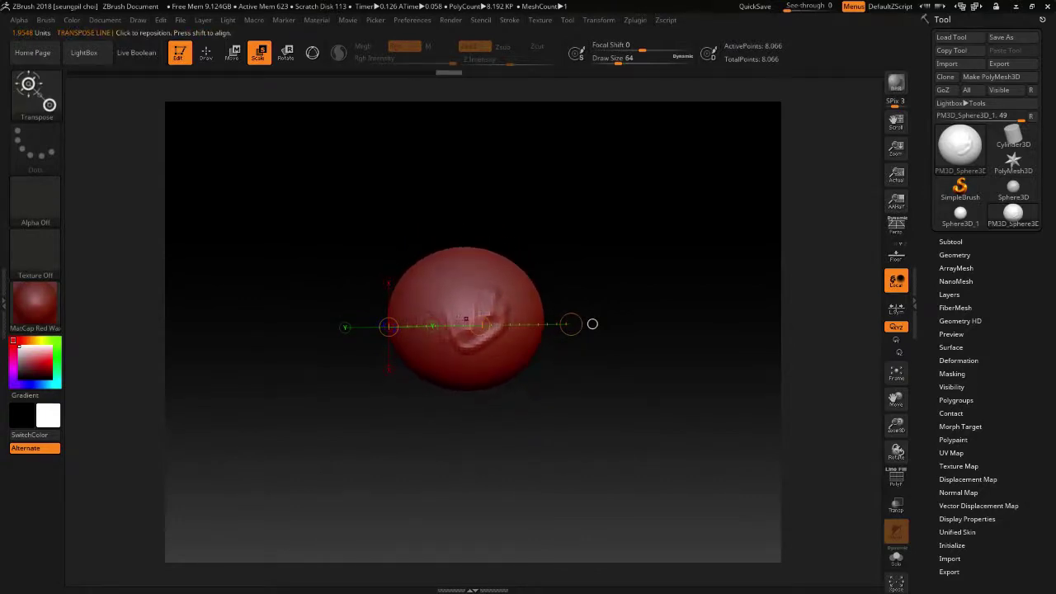
Step: Redraw a vertical transpose line and scale the sphere flatter and wider
{"action": "left_click_drag", "start_coordinate": [461, 247], "coordinate": [473, 411]}
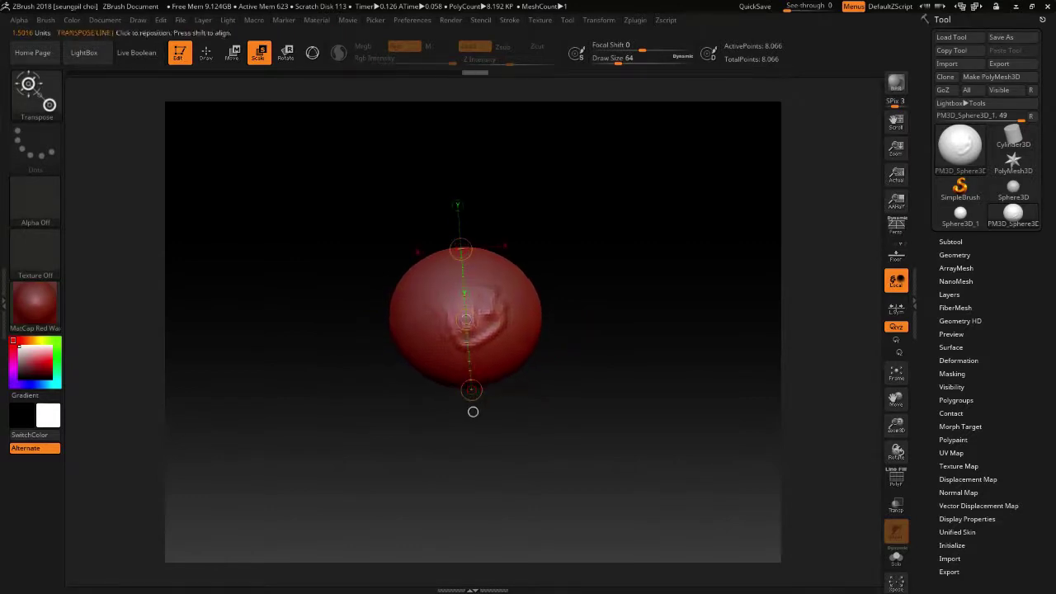
{"action": "left_click_drag", "start_coordinate": [473, 412], "coordinate": [473, 411]}
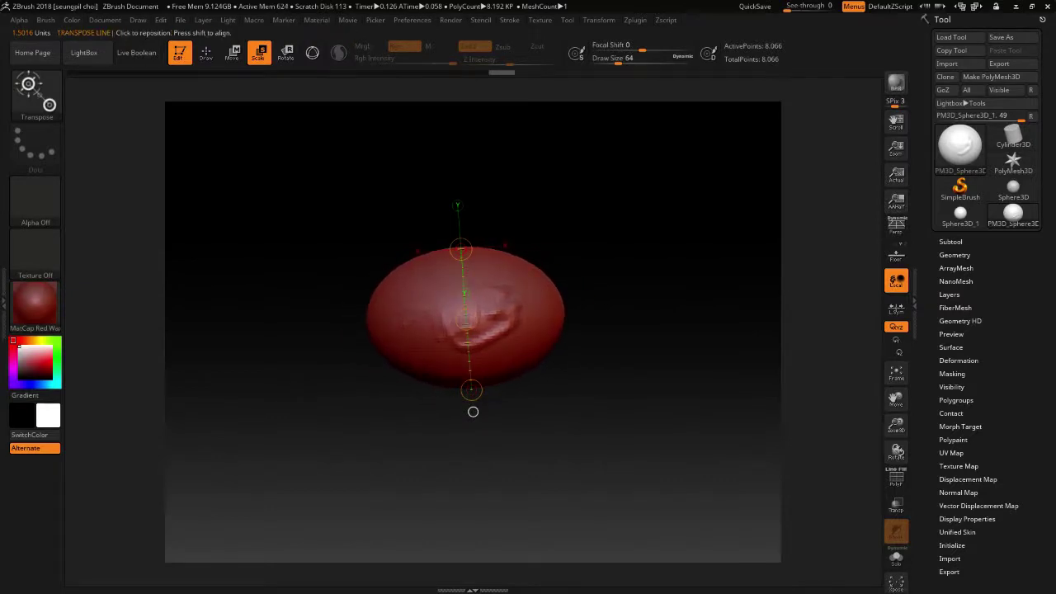
{"action": "left_click_drag", "start_coordinate": [460, 247], "coordinate": [623, 237]}
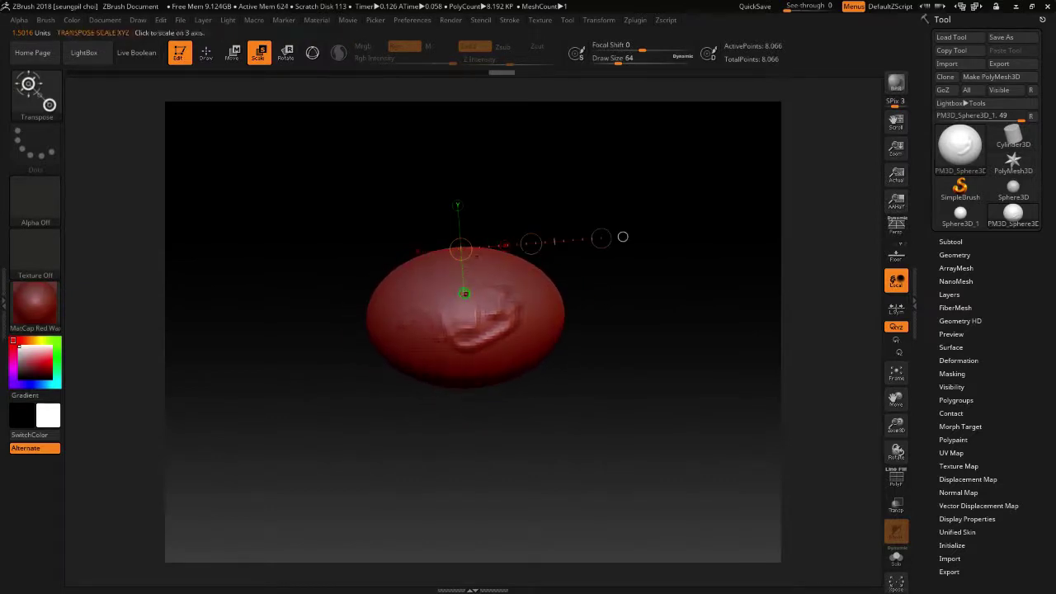
{"action": "left_click_drag", "start_coordinate": [442, 266], "coordinate": [456, 388]}
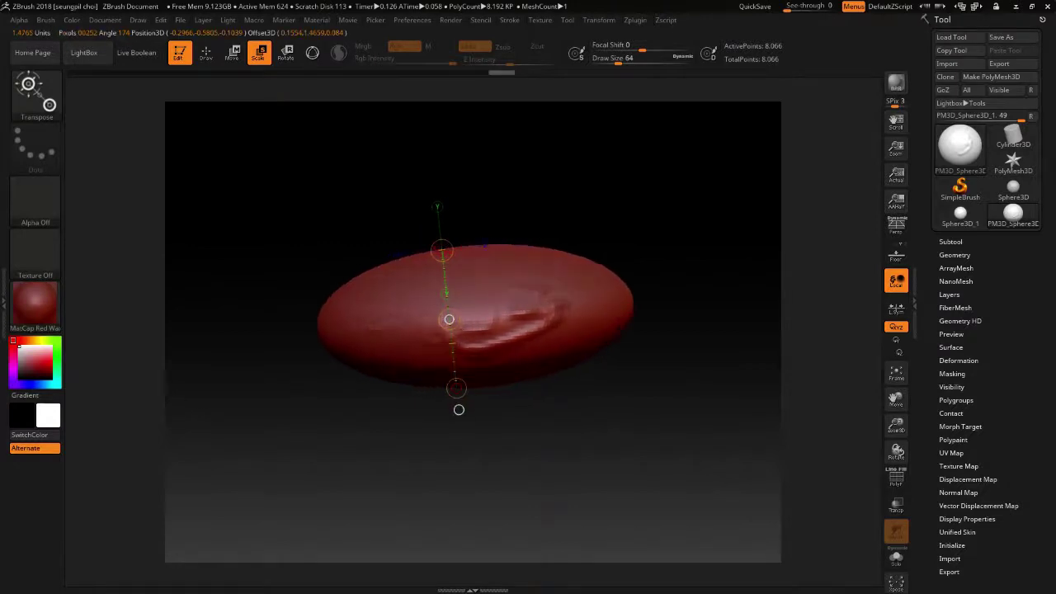
{"action": "left_click_drag", "start_coordinate": [456, 387], "coordinate": [456, 388]}
{"action": "left_click_drag", "start_coordinate": [449, 319], "coordinate": [495, 319]}
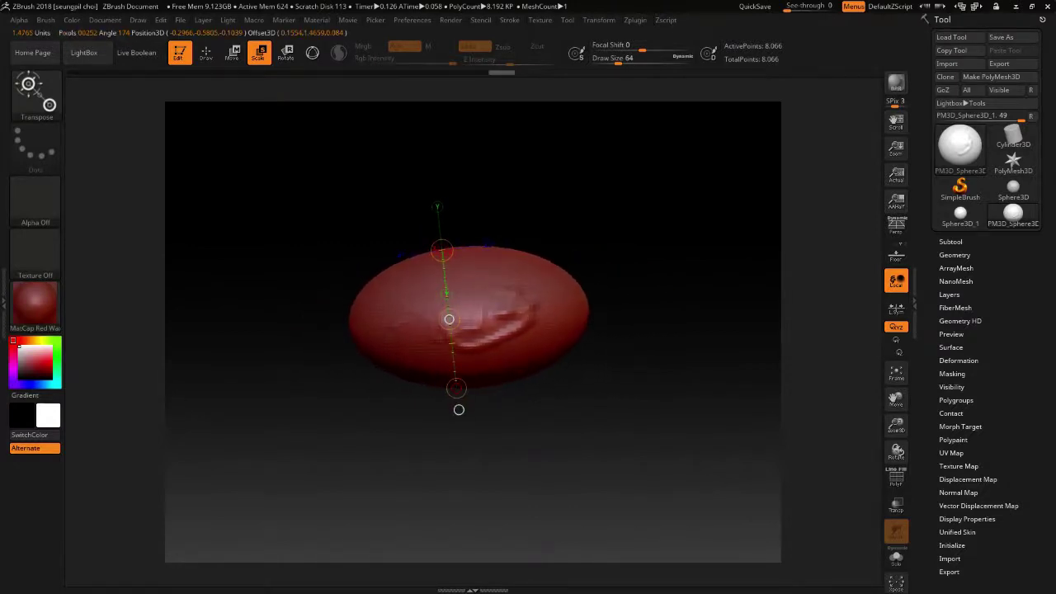
Step: In Move mode, stretch the sphere wider and flatter along a horizontal line
{"action": "left_click", "coordinate": [232, 52]}
{"action": "mouse_move", "coordinate": [349, 327]}
{"action": "left_mouse_down"}
{"action": "mouse_move", "coordinate": [391, 314]}
{"action": "mouse_move", "coordinate": [627, 299]}
{"action": "mouse_move", "coordinate": [611, 303]}
{"action": "left_mouse_up"}
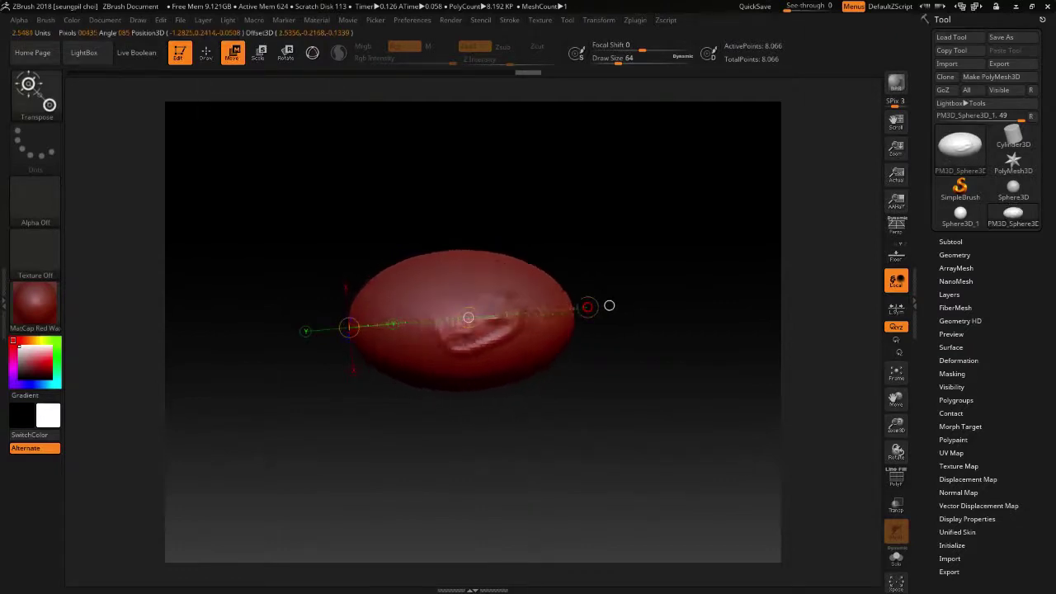
{"action": "mouse_move", "coordinate": [487, 252]}
{"action": "left_mouse_down"}
{"action": "mouse_move", "coordinate": [500, 396]}
{"action": "mouse_move", "coordinate": [490, 407]}
{"action": "mouse_move", "coordinate": [447, 311]}
{"action": "left_mouse_up"}
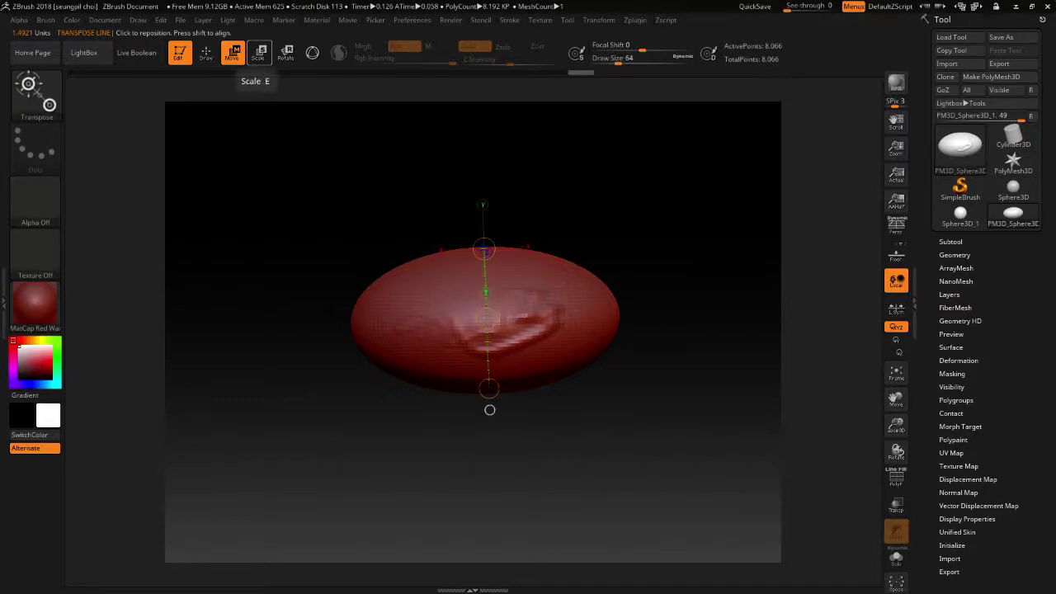
Step: Rotate the oval slightly around a horizontal transpose line, then tilt it with Gizmo 3D
{"action": "left_click", "coordinate": [286, 53]}
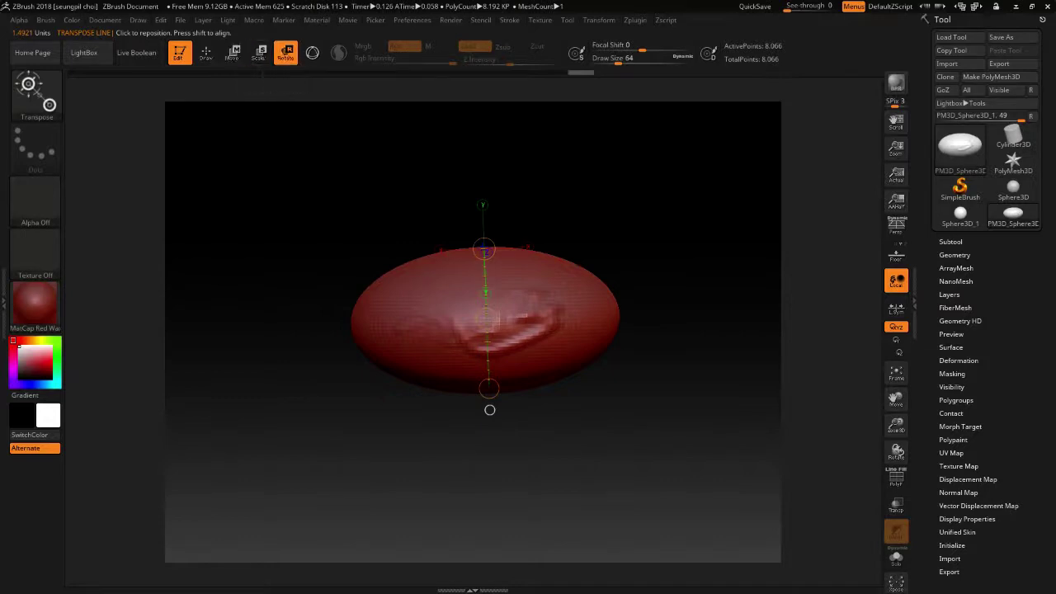
{"action": "left_click_drag", "start_coordinate": [354, 323], "coordinate": [636, 317]}
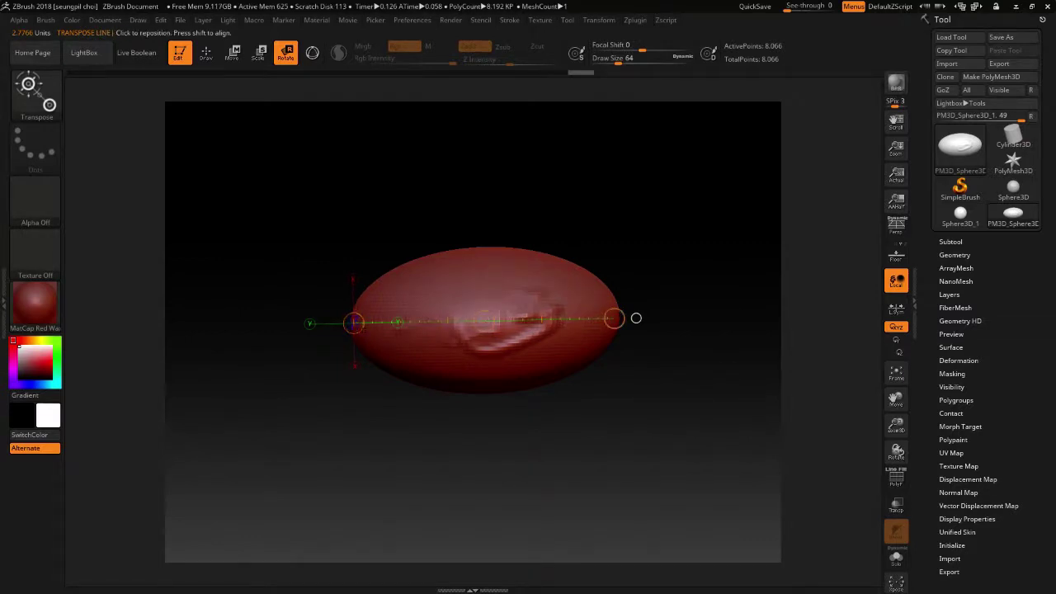
{"action": "left_click_drag", "start_coordinate": [484, 320], "coordinate": [485, 320]}
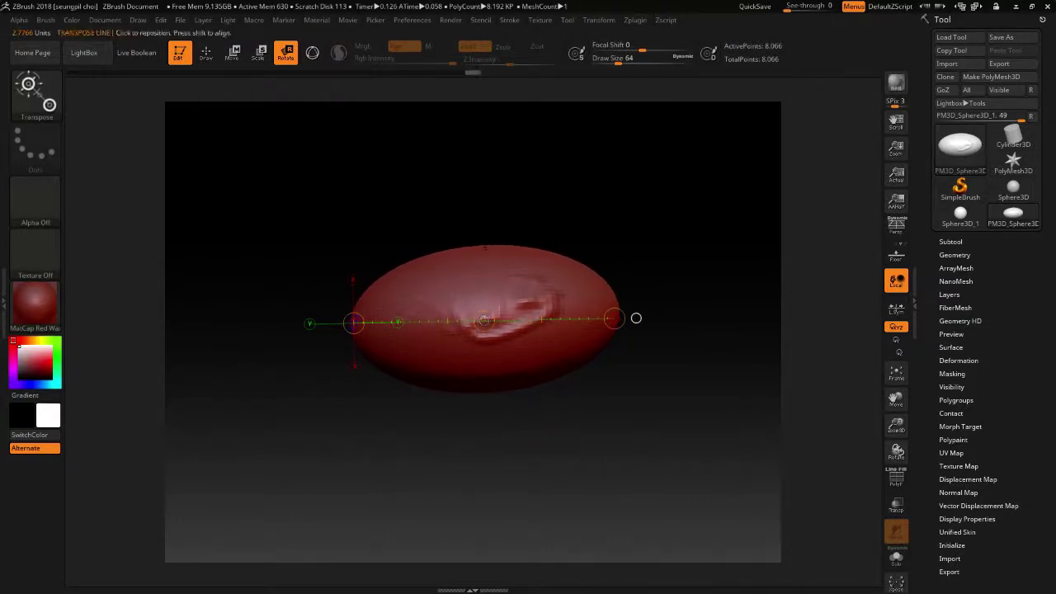
{"action": "key", "text": "y"}
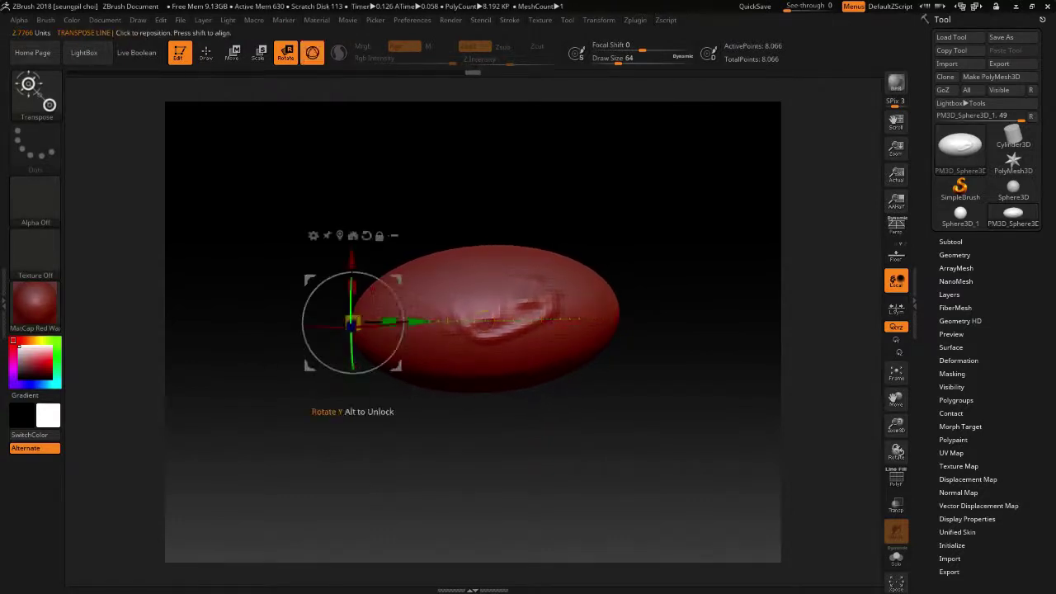
{"action": "left_click_drag", "start_coordinate": [351, 363], "coordinate": [363, 367]}
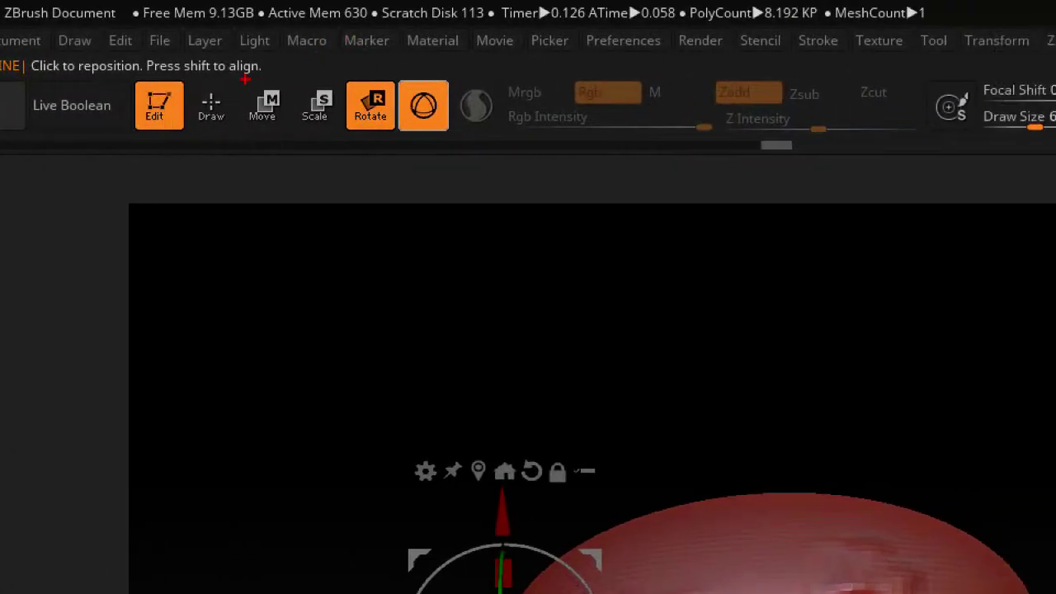
Step: Make a series of drags across the canvas around the flattened red oval
{"action": "left_click_drag", "start_coordinate": [260, 149], "coordinate": [440, 157]}
{"action": "mouse_move", "coordinate": [250, 77]}
{"action": "left_mouse_down"}
{"action": "mouse_move", "coordinate": [446, 74]}
{"action": "mouse_move", "coordinate": [396, 162]}
{"action": "left_mouse_up"}
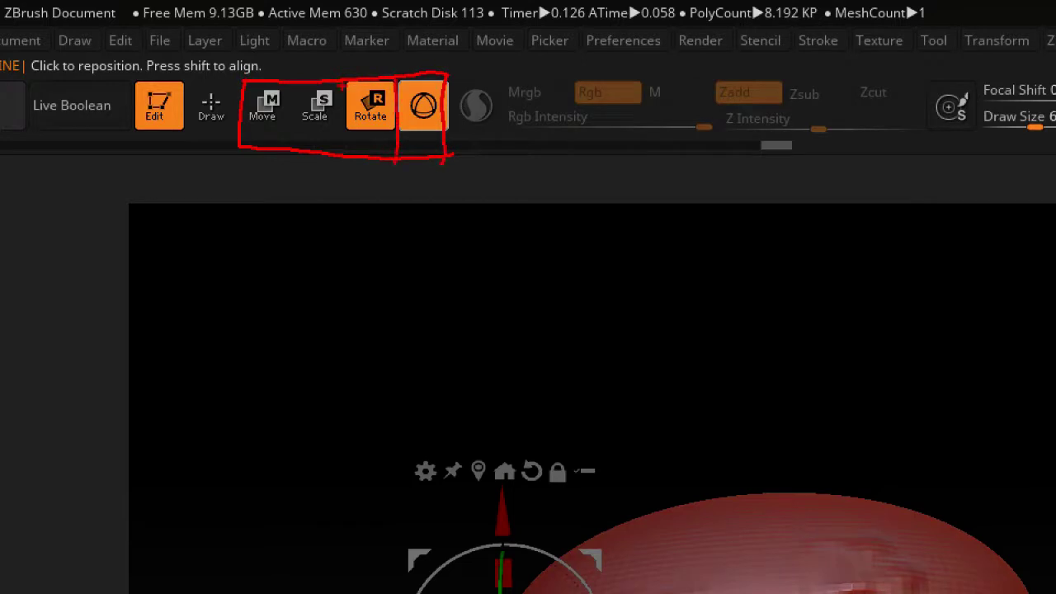
{"action": "left_click_drag", "start_coordinate": [342, 81], "coordinate": [341, 158]}
{"action": "left_click_drag", "start_coordinate": [291, 78], "coordinate": [293, 153]}
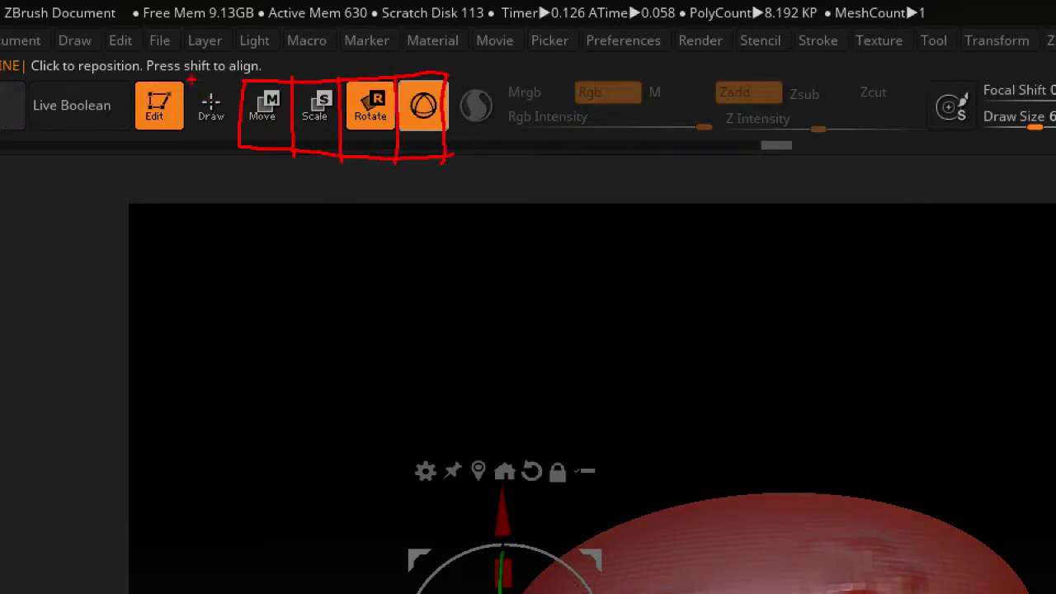
{"action": "left_click_drag", "start_coordinate": [190, 80], "coordinate": [317, 233]}
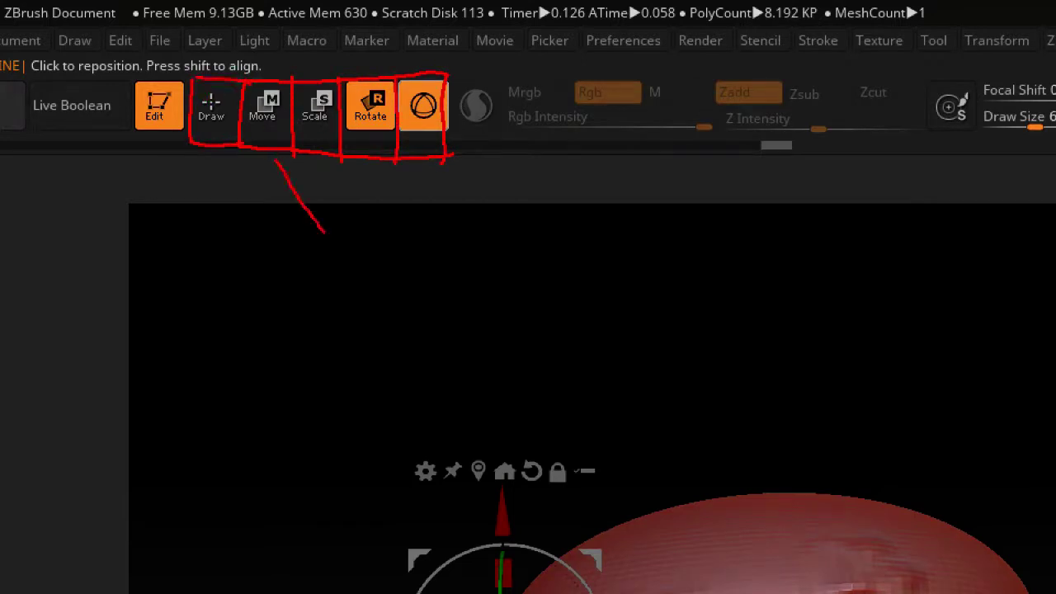
{"action": "left_click_drag", "start_coordinate": [349, 172], "coordinate": [316, 234]}
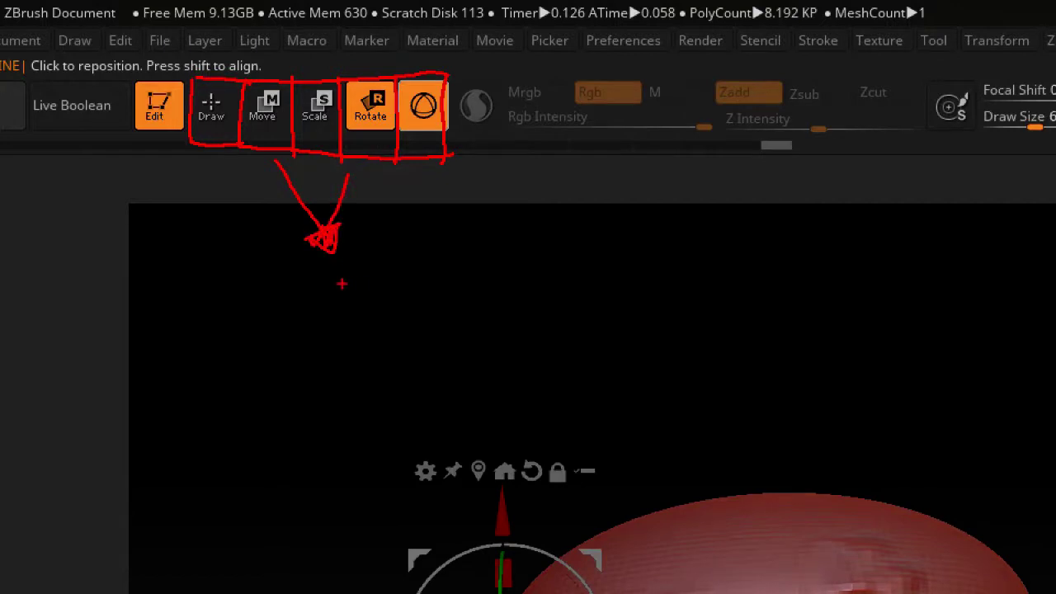
{"action": "mouse_move", "coordinate": [371, 259]}
{"action": "left_mouse_down"}
{"action": "mouse_move", "coordinate": [397, 255]}
{"action": "mouse_move", "coordinate": [424, 281]}
{"action": "left_mouse_up"}
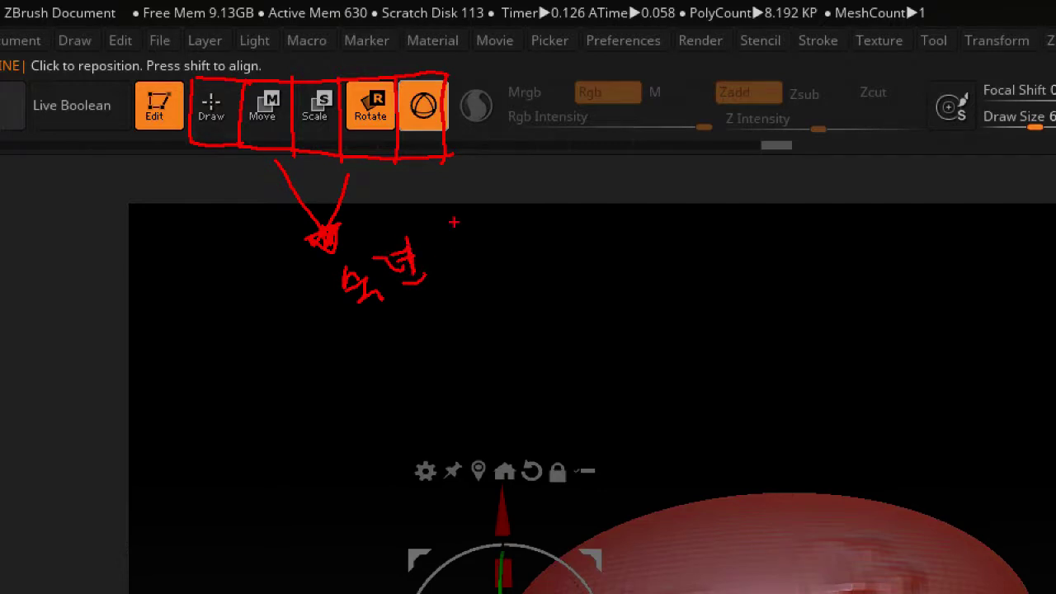
{"action": "mouse_move", "coordinate": [296, 298]}
{"action": "left_mouse_down"}
{"action": "mouse_move", "coordinate": [320, 314]}
{"action": "mouse_move", "coordinate": [313, 262]}
{"action": "mouse_move", "coordinate": [332, 292]}
{"action": "mouse_move", "coordinate": [331, 259]}
{"action": "left_mouse_up"}
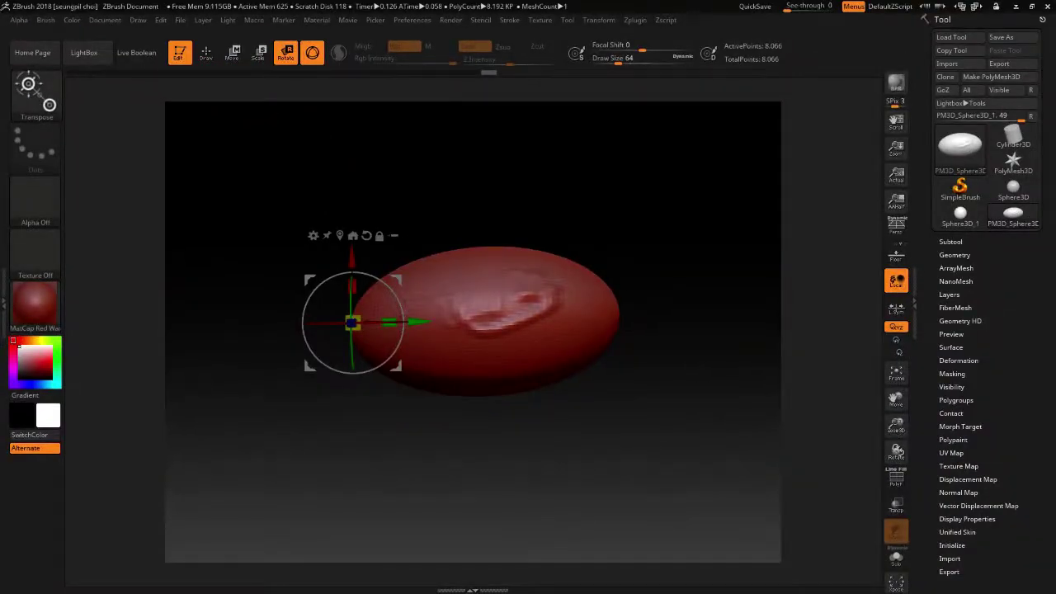
{"action": "left_click", "coordinate": [950, 241]}
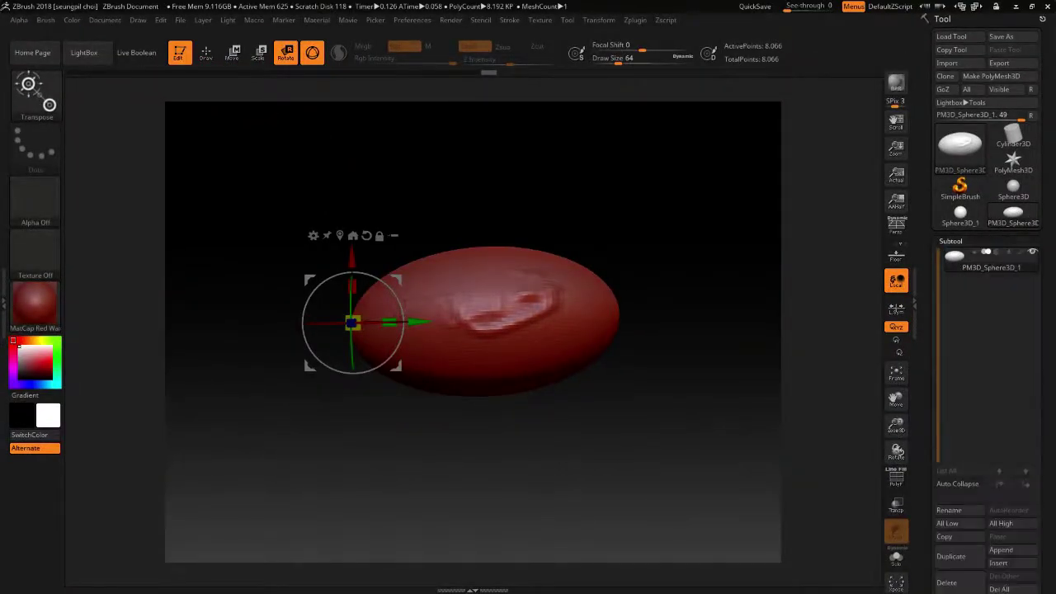
{"action": "scroll", "coordinate": [986, 330], "scroll_direction": "down", "scroll_amount": 2}
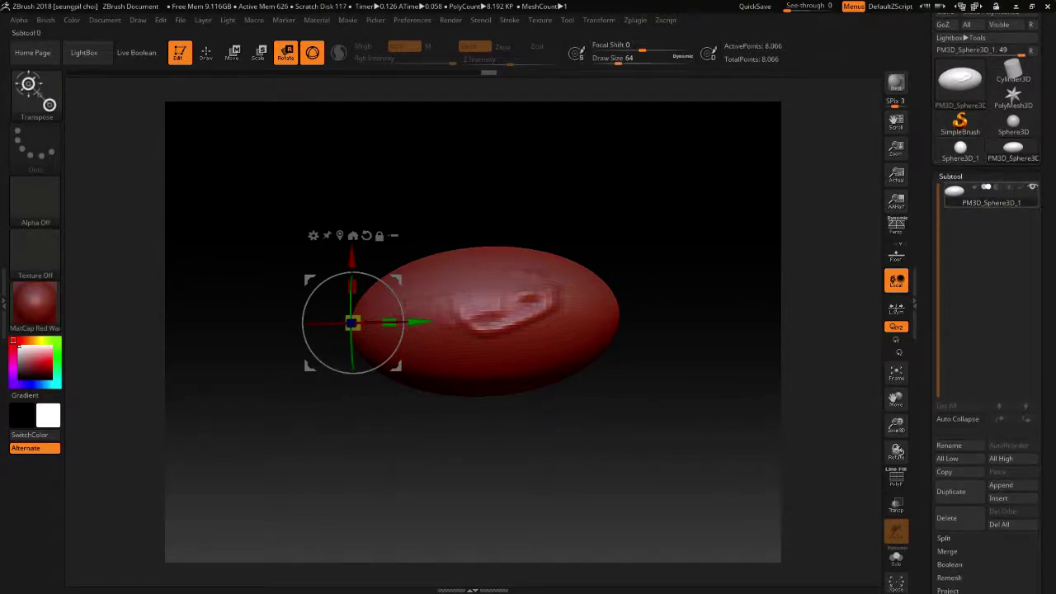
{"action": "scroll", "coordinate": [986, 330], "scroll_direction": "down", "scroll_amount": 1}
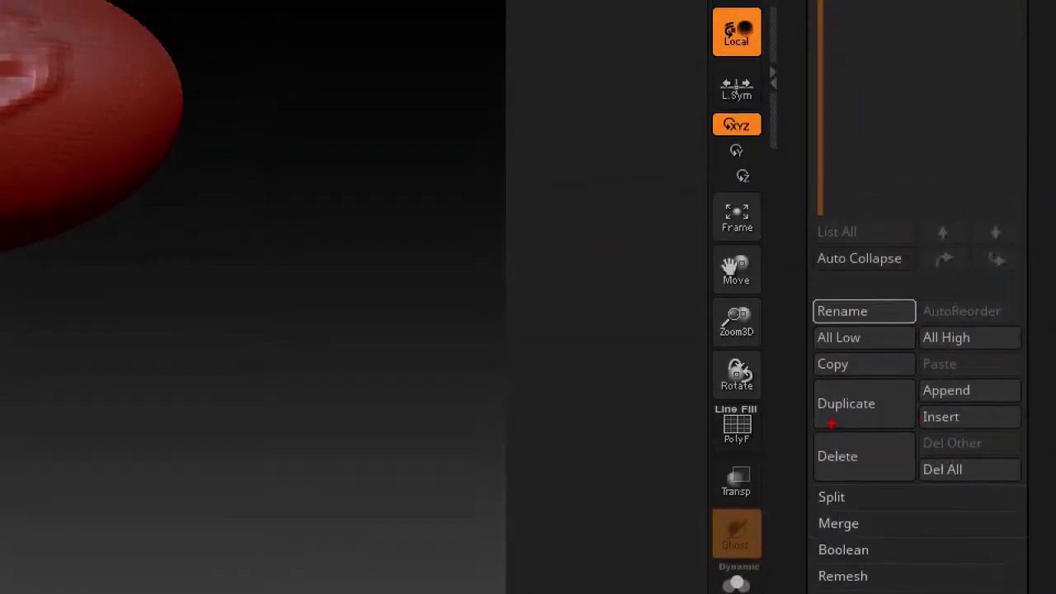
{"action": "left_click_drag", "start_coordinate": [831, 423], "coordinate": [821, 373]}
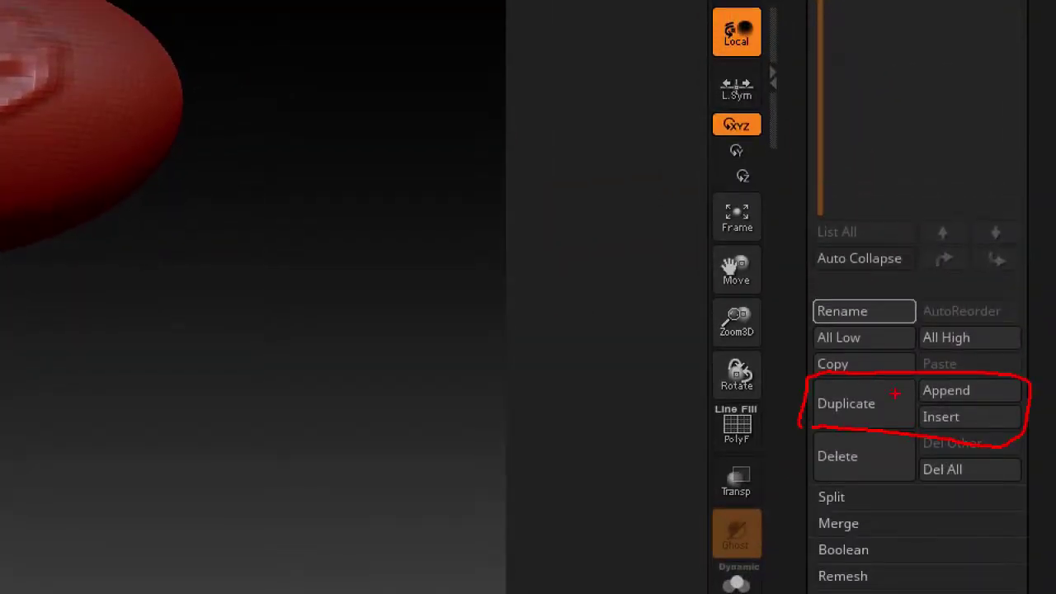
{"action": "left_click_drag", "start_coordinate": [916, 404], "coordinate": [985, 406]}
{"action": "left_click_drag", "start_coordinate": [767, 349], "coordinate": [823, 399]}
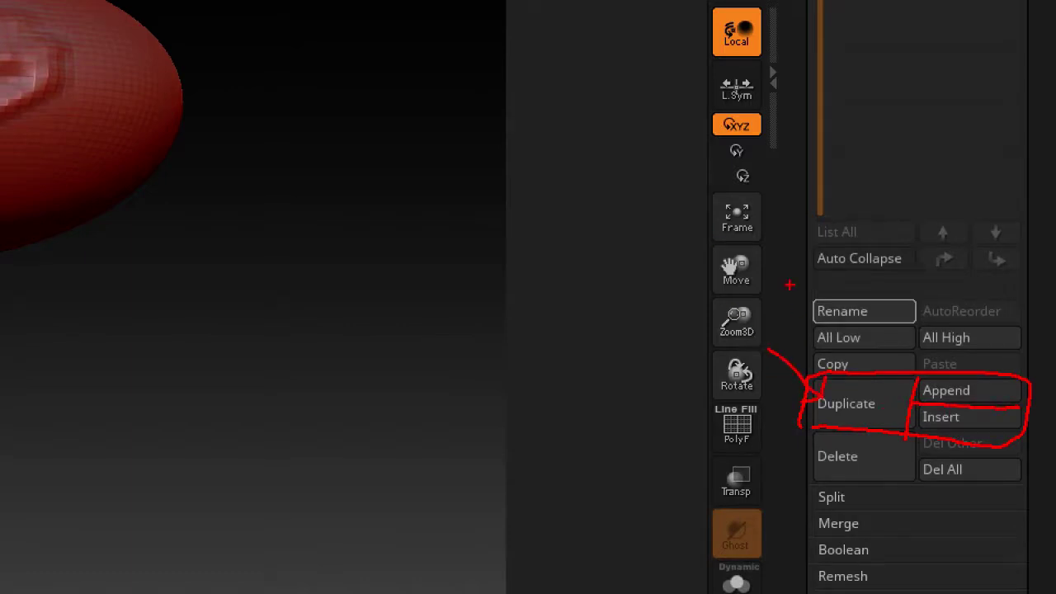
{"action": "left_click_drag", "start_coordinate": [775, 239], "coordinate": [786, 236]}
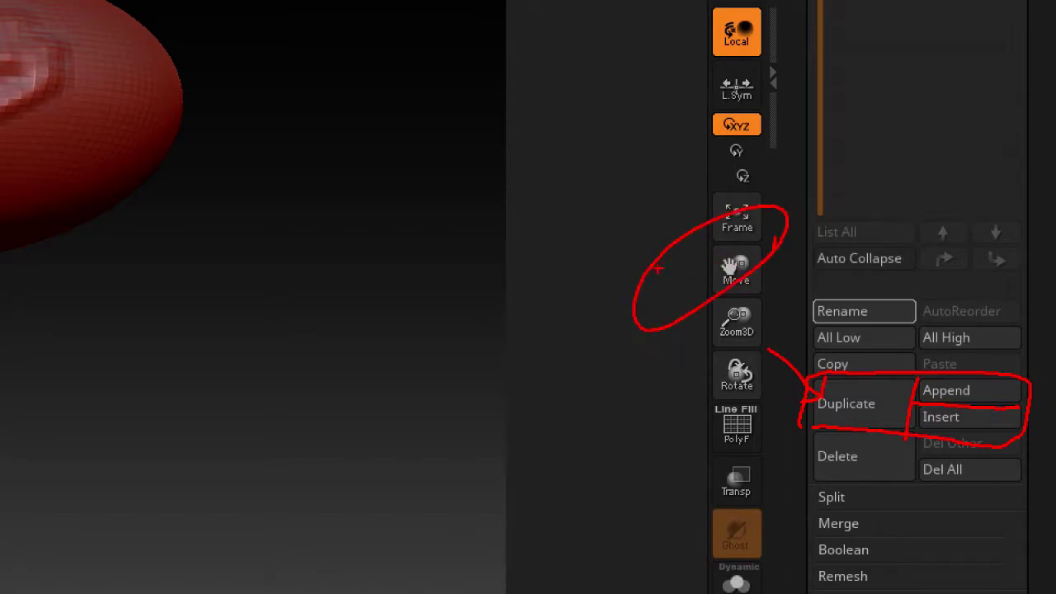
{"action": "left_click_drag", "start_coordinate": [658, 272], "coordinate": [776, 234]}
{"action": "left_click_drag", "start_coordinate": [733, 277], "coordinate": [708, 346]}
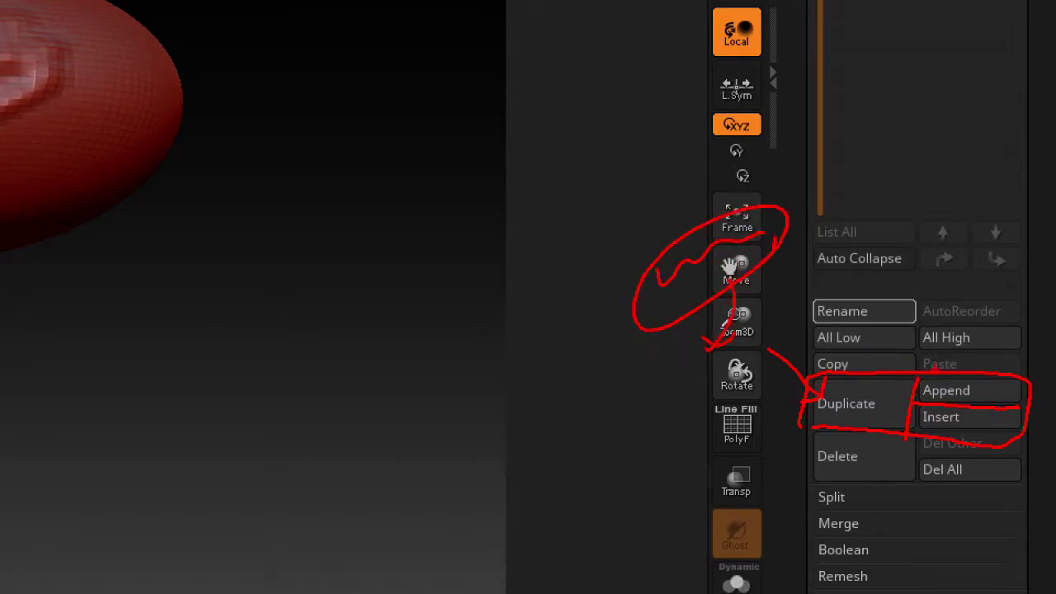
{"action": "mouse_move", "coordinate": [578, 164]}
{"action": "left_mouse_down"}
{"action": "mouse_move", "coordinate": [680, 115]}
{"action": "mouse_move", "coordinate": [620, 233]}
{"action": "mouse_move", "coordinate": [719, 174]}
{"action": "mouse_move", "coordinate": [667, 247]}
{"action": "left_mouse_up"}
{"action": "left_click_drag", "start_coordinate": [595, 88], "coordinate": [577, 97]}
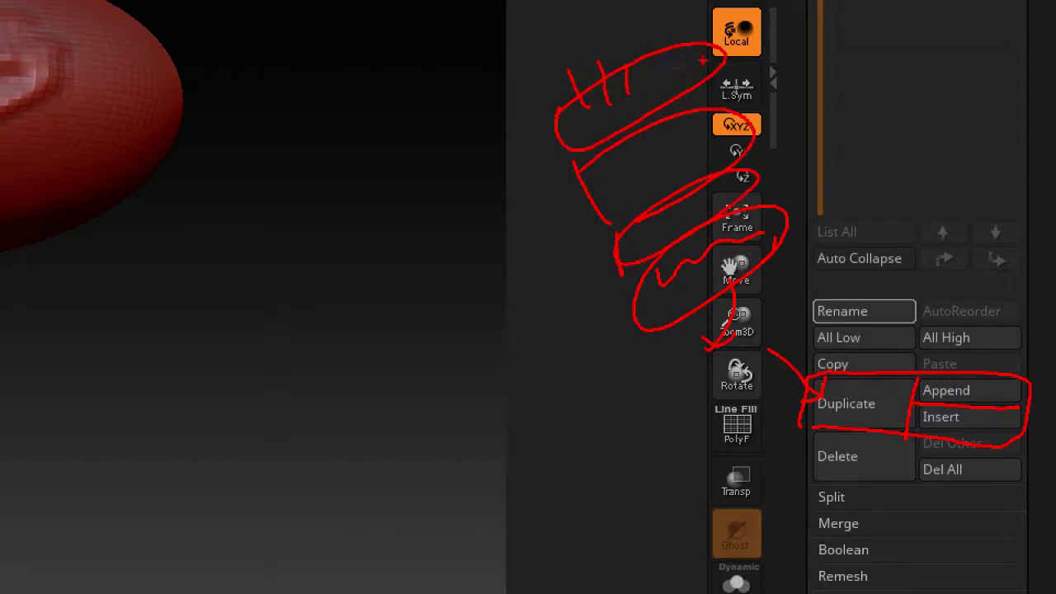
{"action": "left_click_drag", "start_coordinate": [690, 61], "coordinate": [801, 324]}
{"action": "left_click_drag", "start_coordinate": [705, 354], "coordinate": [726, 400]}
{"action": "left_click_drag", "start_coordinate": [778, 319], "coordinate": [708, 368]}
{"action": "left_click_drag", "start_coordinate": [792, 325], "coordinate": [725, 393]}
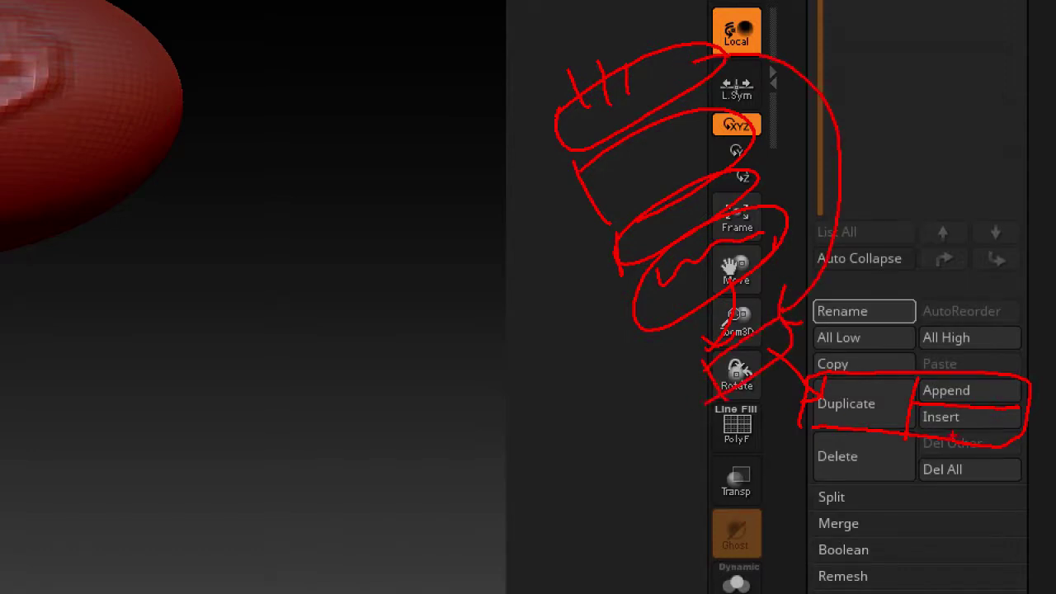
{"action": "mouse_move", "coordinate": [691, 58]}
{"action": "left_mouse_down"}
{"action": "mouse_move", "coordinate": [758, 43]}
{"action": "mouse_move", "coordinate": [689, 124]}
{"action": "left_mouse_up"}
{"action": "left_click_drag", "start_coordinate": [701, 82], "coordinate": [584, 144]}
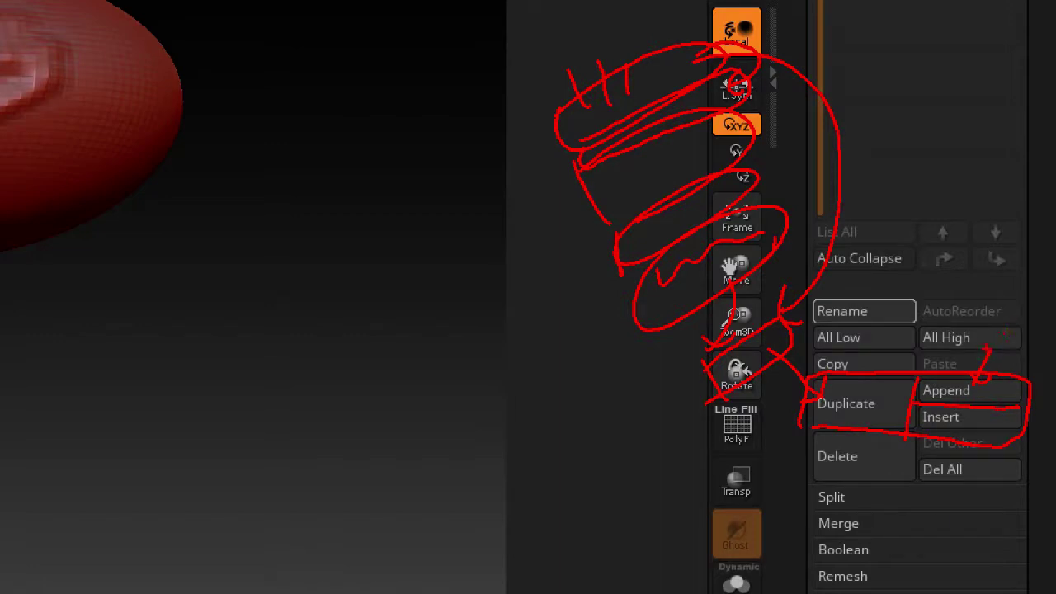
{"action": "left_click_drag", "start_coordinate": [895, 133], "coordinate": [934, 137]}
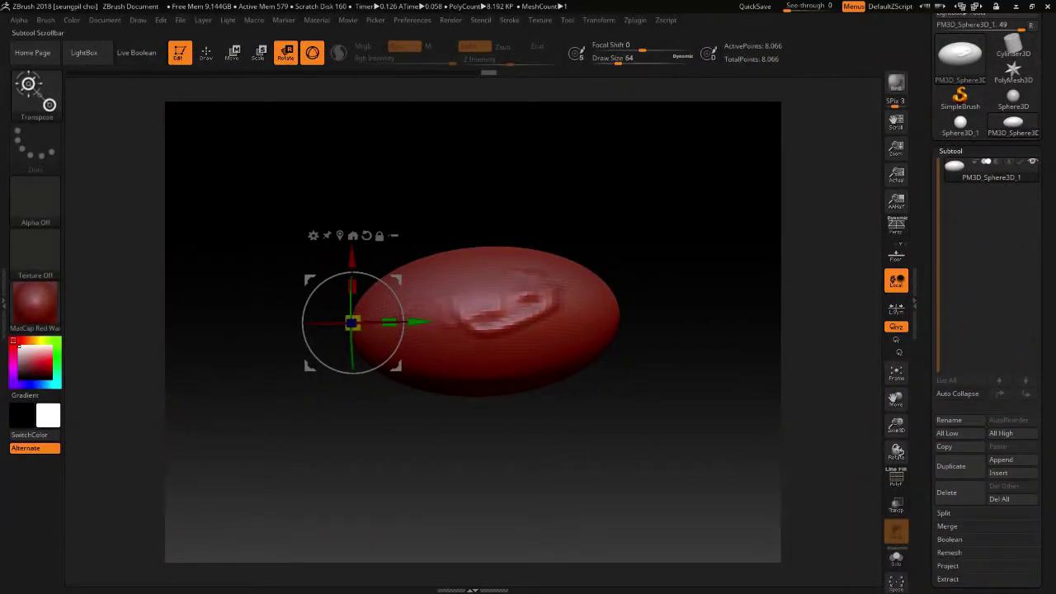
Step: Return to Draw mode, duplicate the red sphere subtool, and append a Sphere3D subtool
{"action": "key", "text": "q"}
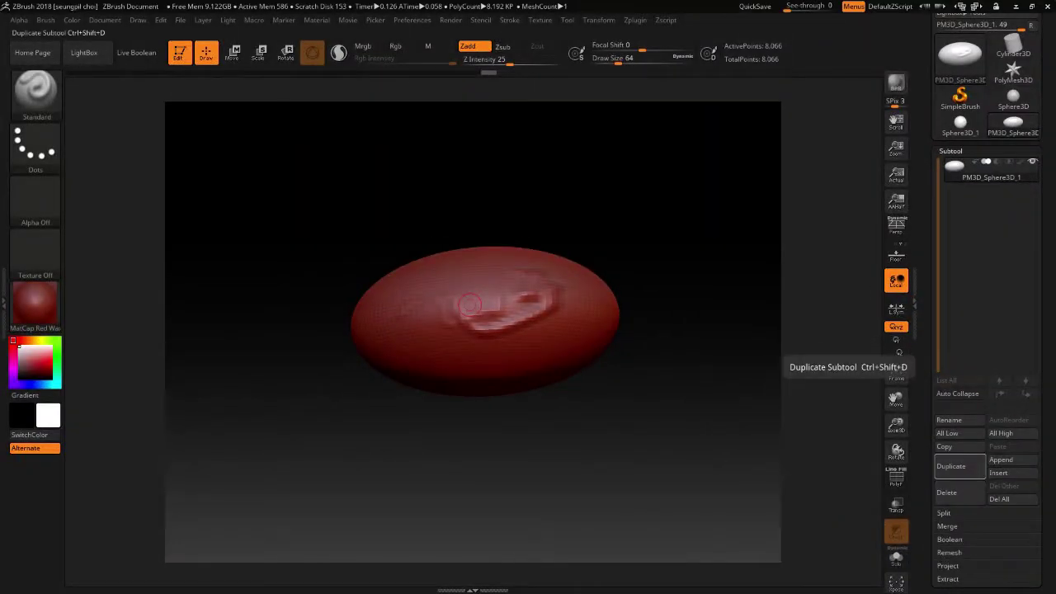
{"action": "left_click", "coordinate": [895, 351]}
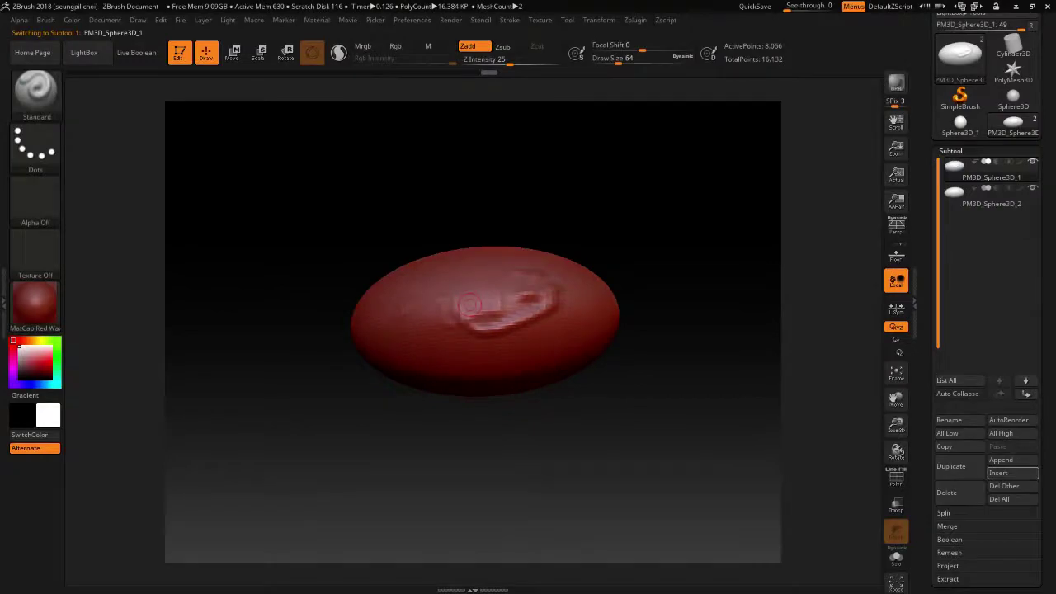
{"action": "left_click", "coordinate": [1000, 460]}
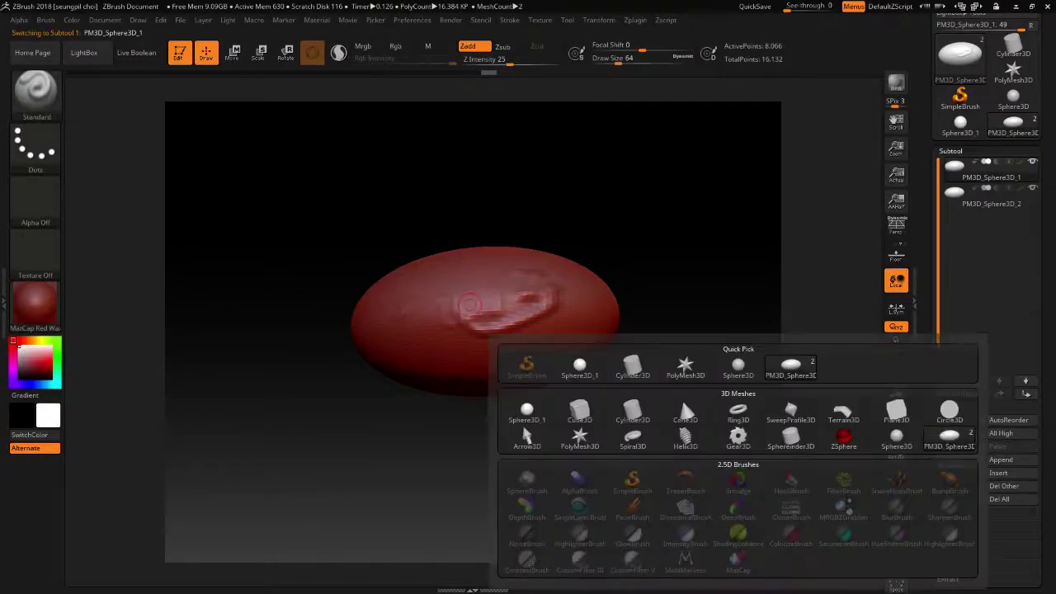
{"action": "left_click", "coordinate": [526, 410]}
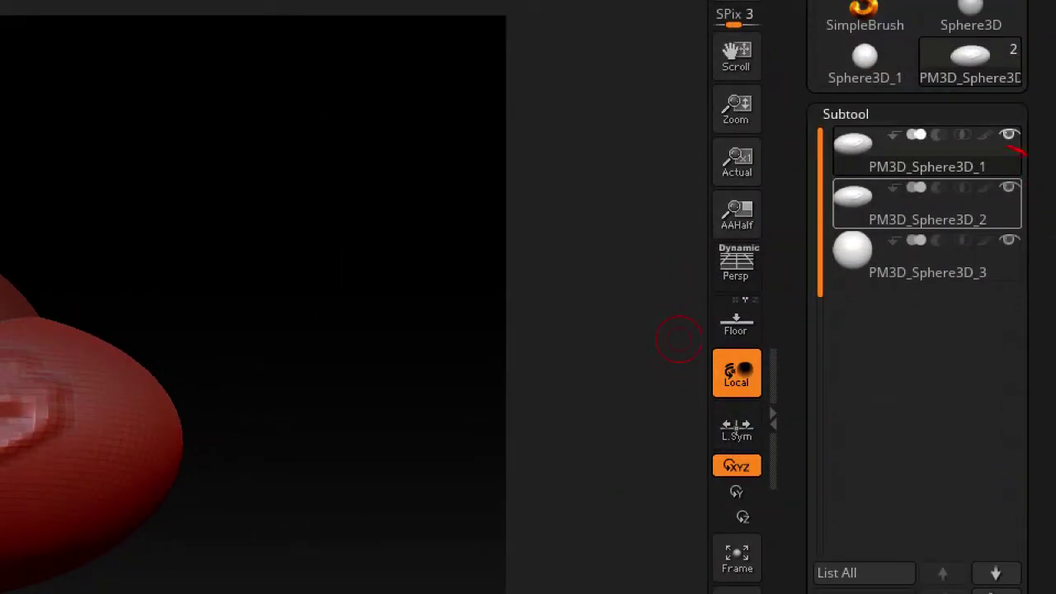
{"action": "left_click_drag", "start_coordinate": [1025, 154], "coordinate": [1000, 246]}
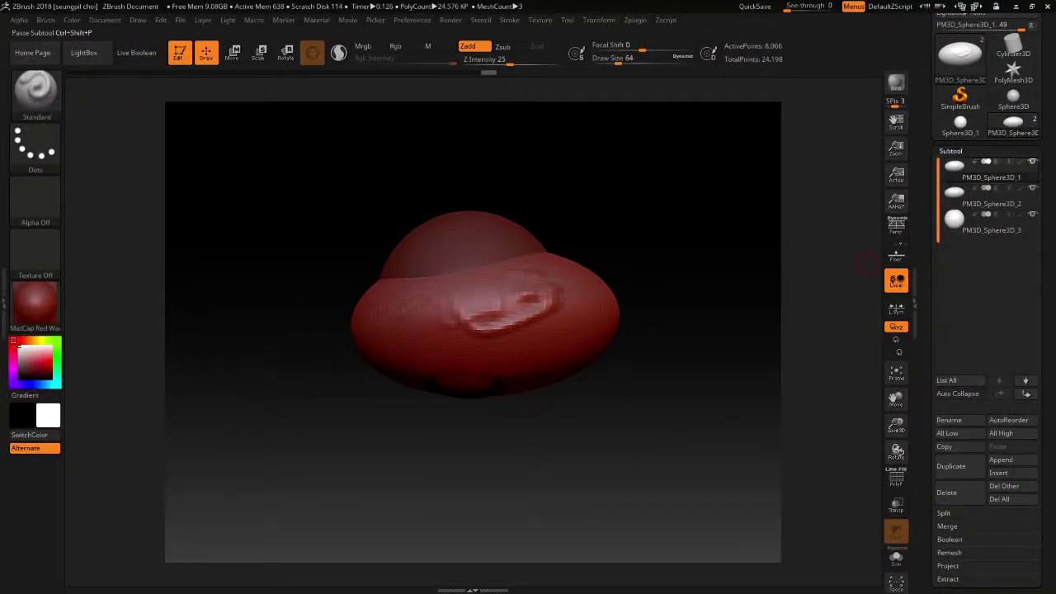
Step: Append a Cube3D subtool at the end of the list, then insert another cube below PM3D_Sphere3D_1
{"action": "left_click", "coordinate": [1001, 460]}
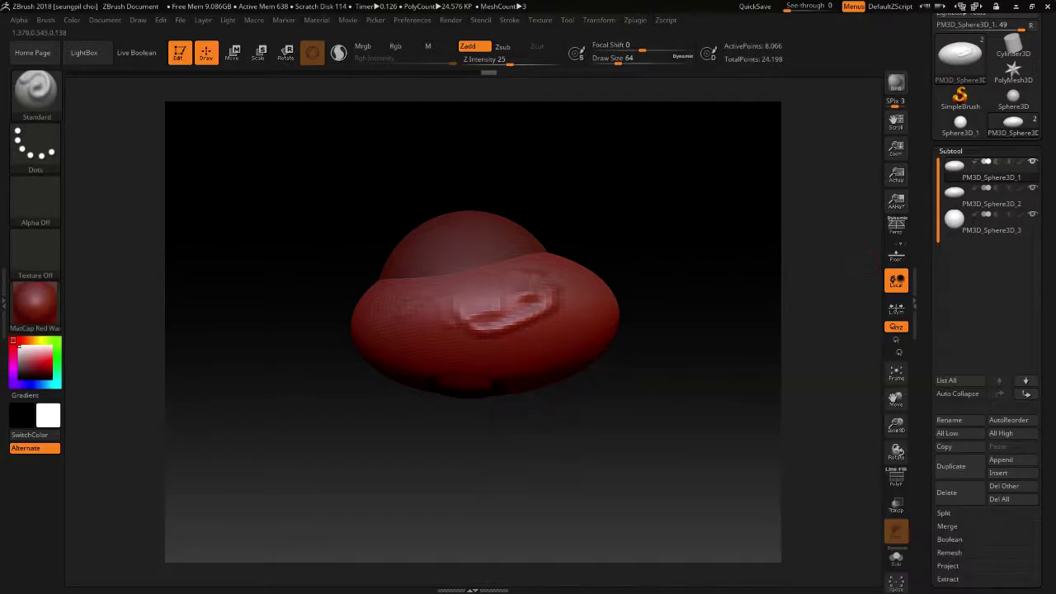
{"action": "left_click", "coordinate": [1001, 460]}
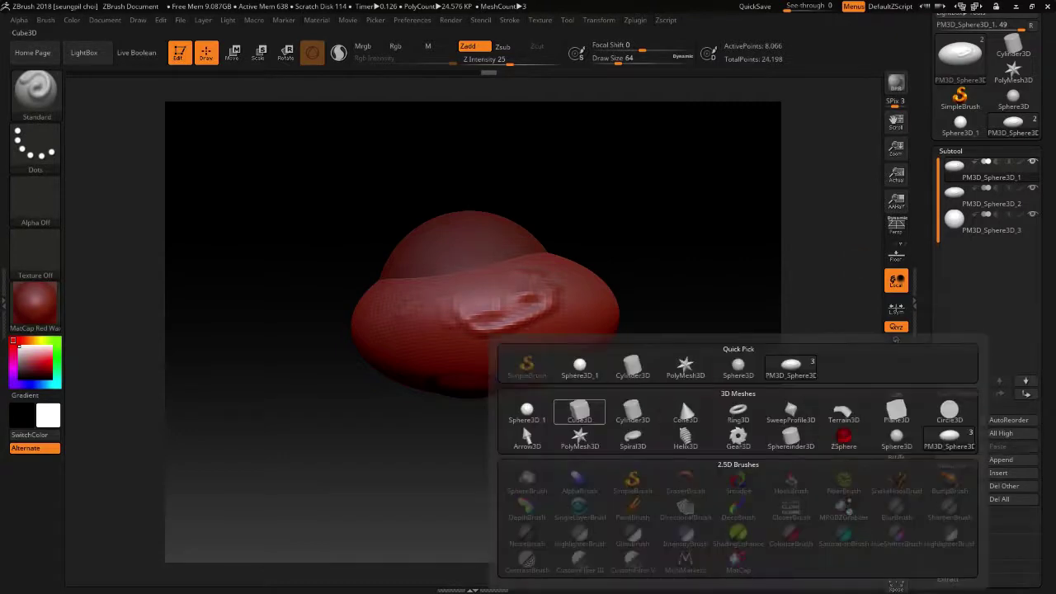
{"action": "left_click", "coordinate": [579, 410]}
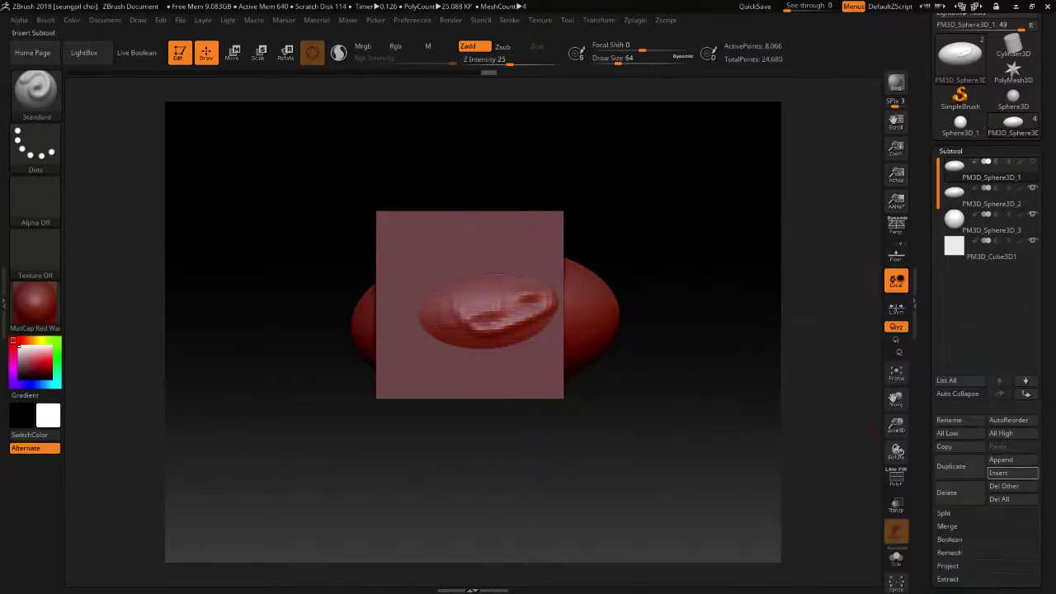
{"action": "left_click", "coordinate": [1001, 459]}
{"action": "left_click", "coordinate": [580, 406]}
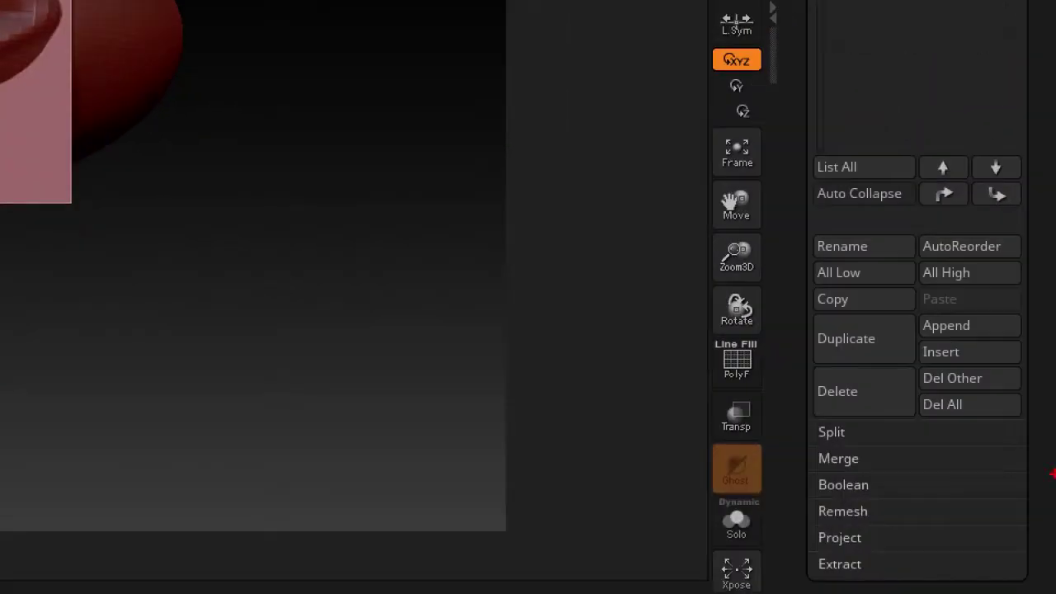
{"action": "mouse_move", "coordinate": [805, 361]}
{"action": "left_mouse_down"}
{"action": "mouse_move", "coordinate": [931, 377]}
{"action": "mouse_move", "coordinate": [1031, 320]}
{"action": "mouse_move", "coordinate": [845, 312]}
{"action": "mouse_move", "coordinate": [804, 359]}
{"action": "left_mouse_up"}
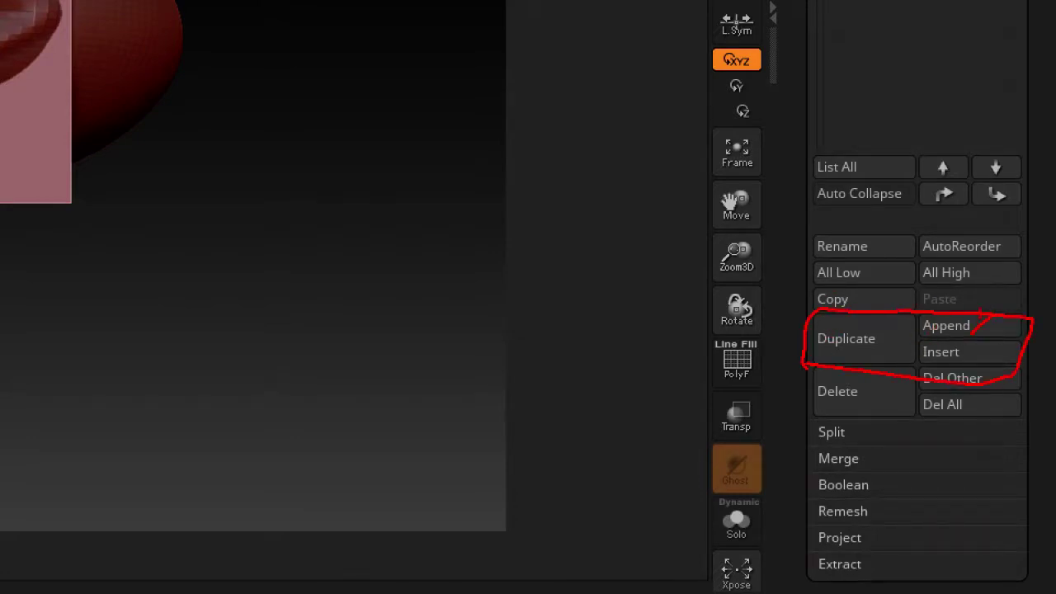
{"action": "left_click_drag", "start_coordinate": [982, 316], "coordinate": [970, 354]}
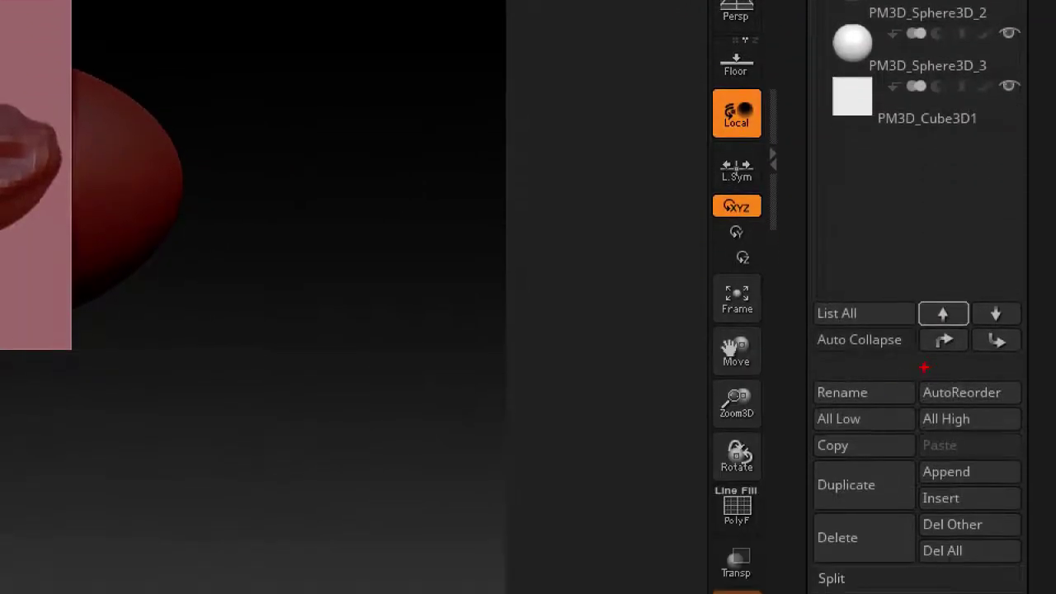
Step: Move PM3D_Cube3D1_1 down and up the subtool list until it sits last, below PM3D_Cube3D1
{"action": "left_click_drag", "start_coordinate": [925, 359], "coordinate": [991, 360]}
{"action": "left_click_drag", "start_coordinate": [1020, 329], "coordinate": [916, 347]}
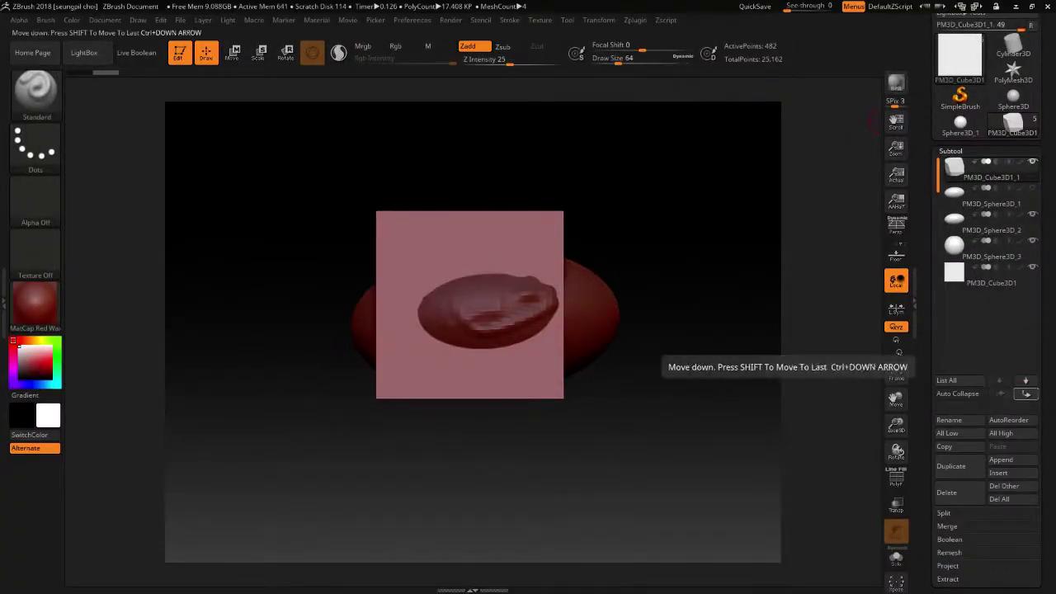
{"action": "left_click", "coordinate": [1025, 380]}
{"action": "left_click", "coordinate": [1025, 380]}
{"action": "left_click", "coordinate": [1025, 380]}
{"action": "left_click", "coordinate": [1025, 380]}
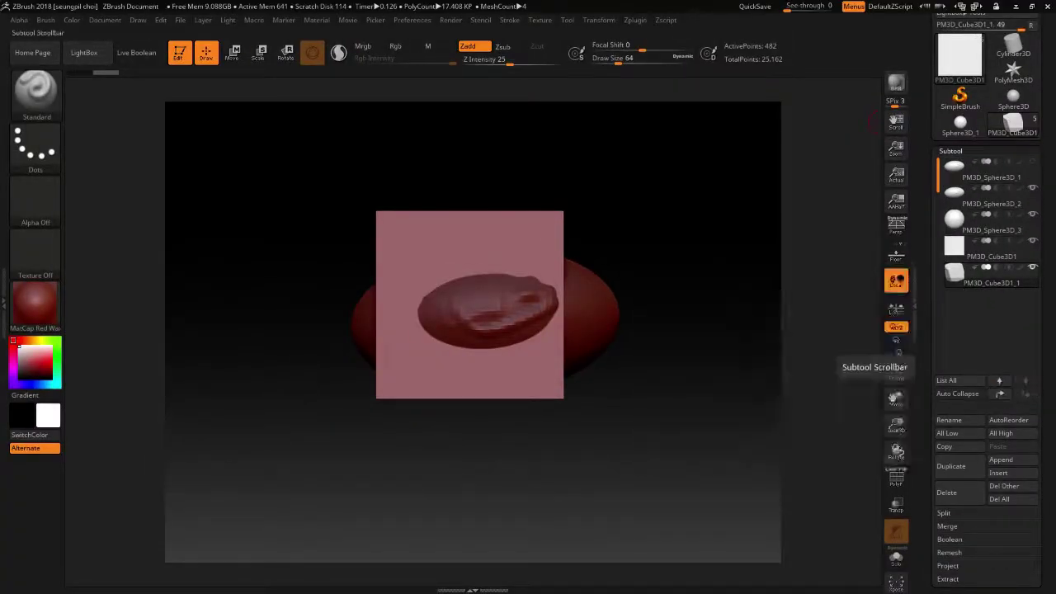
{"action": "left_click", "coordinate": [999, 380]}
{"action": "left_click", "coordinate": [999, 380]}
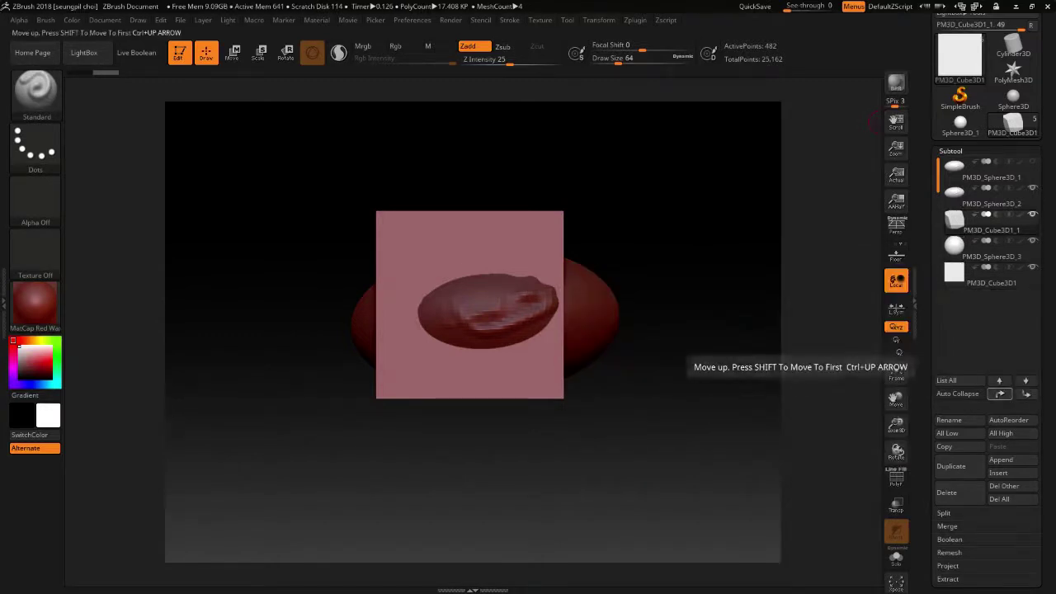
{"action": "left_click", "coordinate": [999, 381]}
{"action": "left_click", "coordinate": [999, 380]}
{"action": "left_click", "coordinate": [1025, 380]}
{"action": "left_click", "coordinate": [1025, 380]}
{"action": "left_click", "coordinate": [1025, 380]}
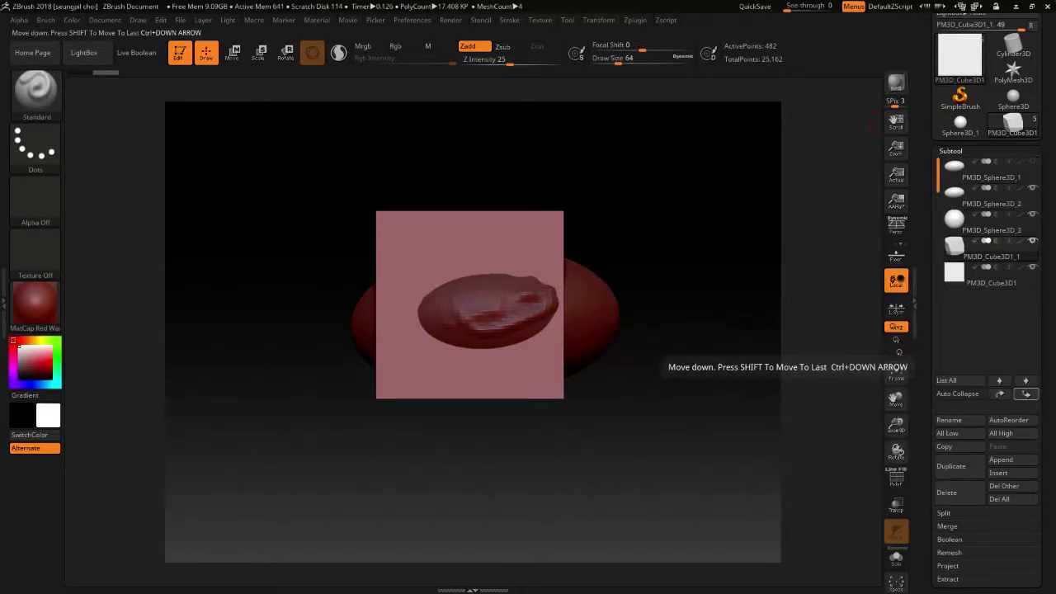
{"action": "left_click", "coordinate": [1025, 380]}
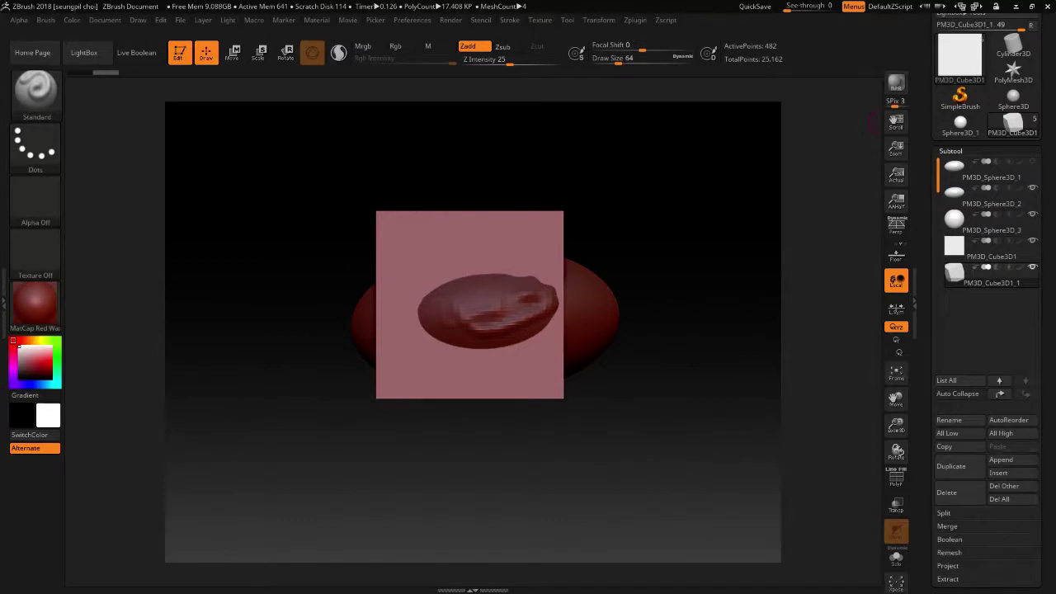
{"action": "scroll", "coordinate": [986, 330], "scroll_direction": "down", "scroll_amount": 3}
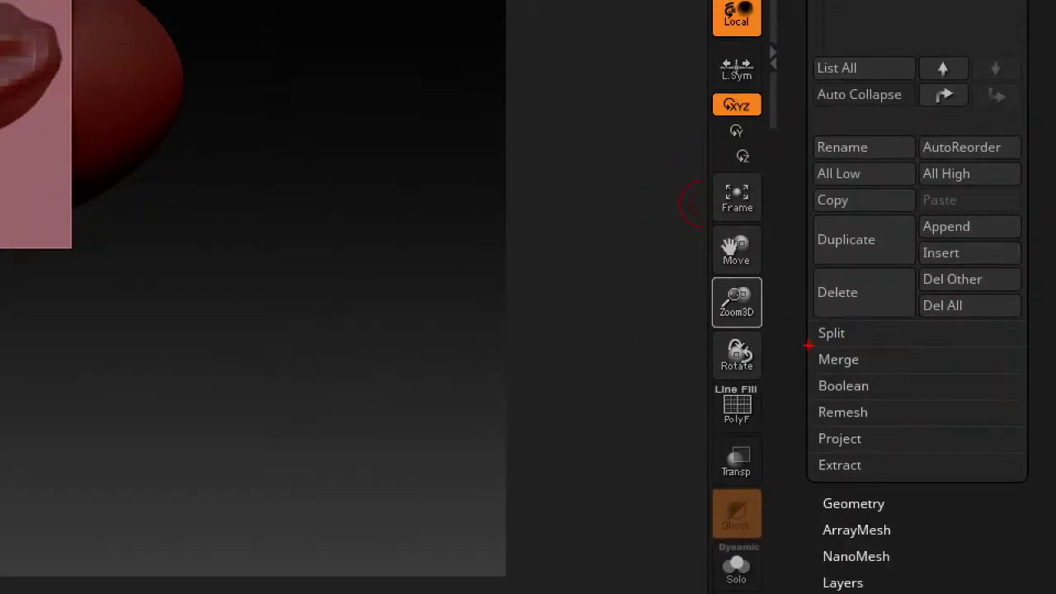
Step: Collapse the Subtool list and expand the Tool palette's Geometry sub-palette
{"action": "left_click_drag", "start_coordinate": [809, 345], "coordinate": [821, 322]}
{"action": "left_click_drag", "start_coordinate": [738, 336], "coordinate": [787, 338]}
{"action": "left_click_drag", "start_coordinate": [777, 327], "coordinate": [778, 348]}
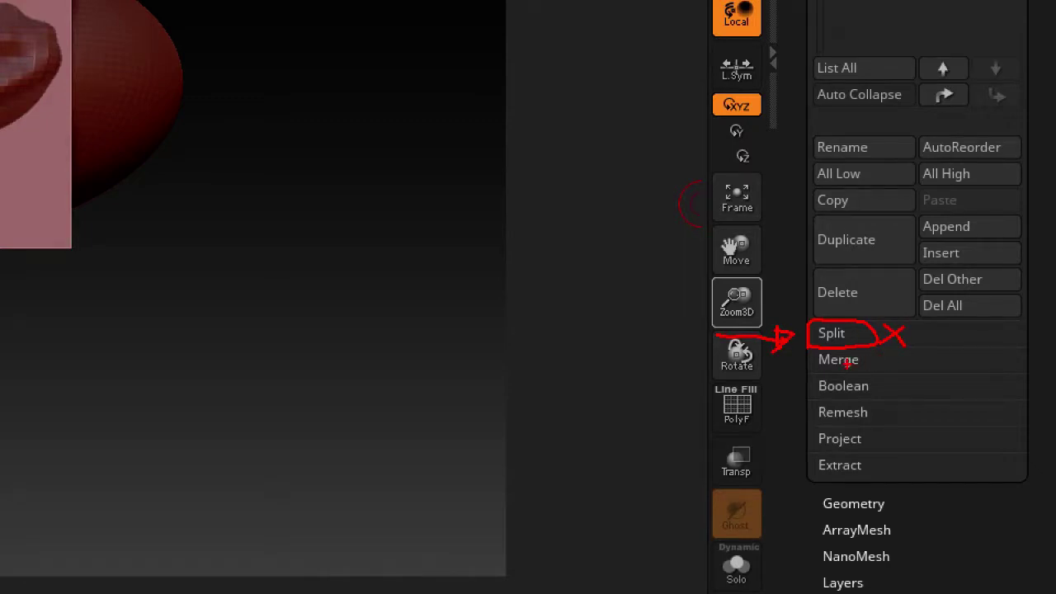
{"action": "left_click_drag", "start_coordinate": [913, 351], "coordinate": [810, 476]}
{"action": "left_click_drag", "start_coordinate": [818, 351], "coordinate": [933, 472]}
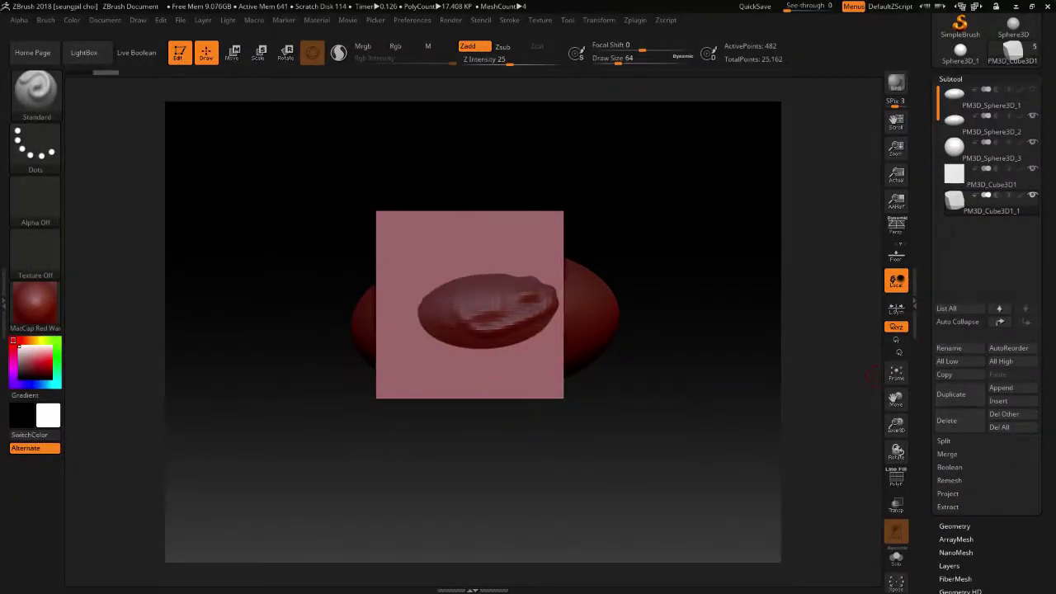
{"action": "left_click", "coordinate": [954, 526]}
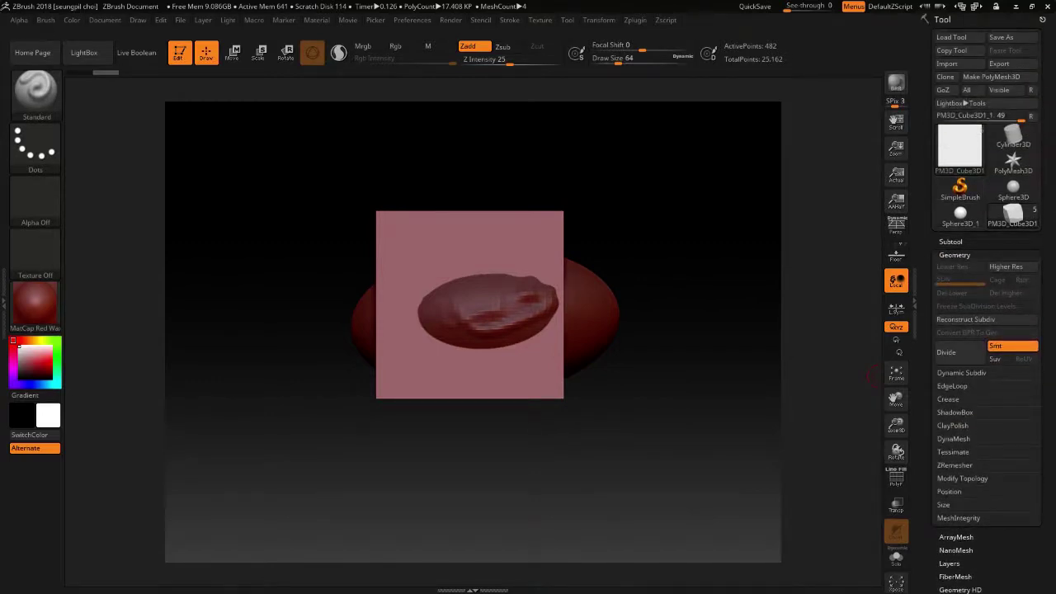
Step: Delete PM3D_Sphere3D_2, PM3D_Sphere3D_3, PM3D_Cube3D1 and PM3D_Cube3D1_1, confirming each deletion
{"action": "left_click", "coordinate": [950, 242]}
{"action": "left_click", "coordinate": [989, 287]}
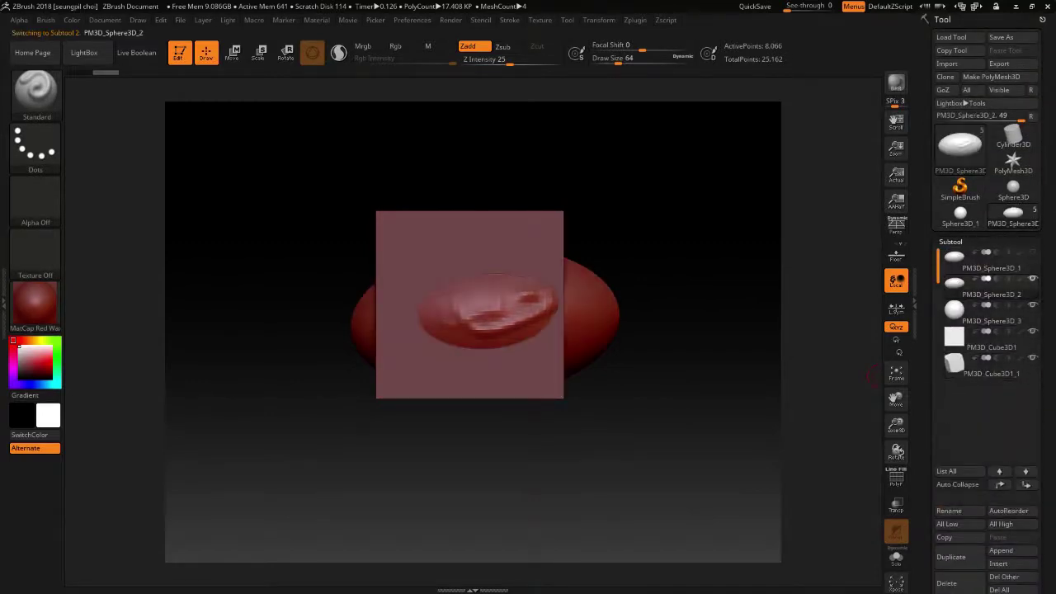
{"action": "scroll", "coordinate": [986, 330], "scroll_direction": "down", "scroll_amount": 2}
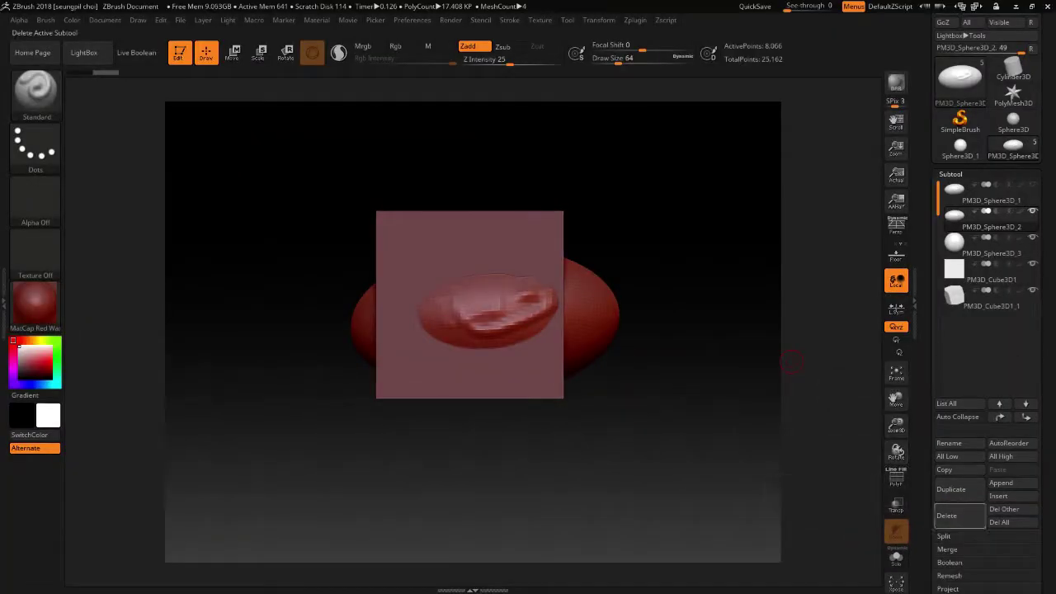
{"action": "left_click", "coordinate": [949, 509]}
{"action": "left_click", "coordinate": [857, 542]}
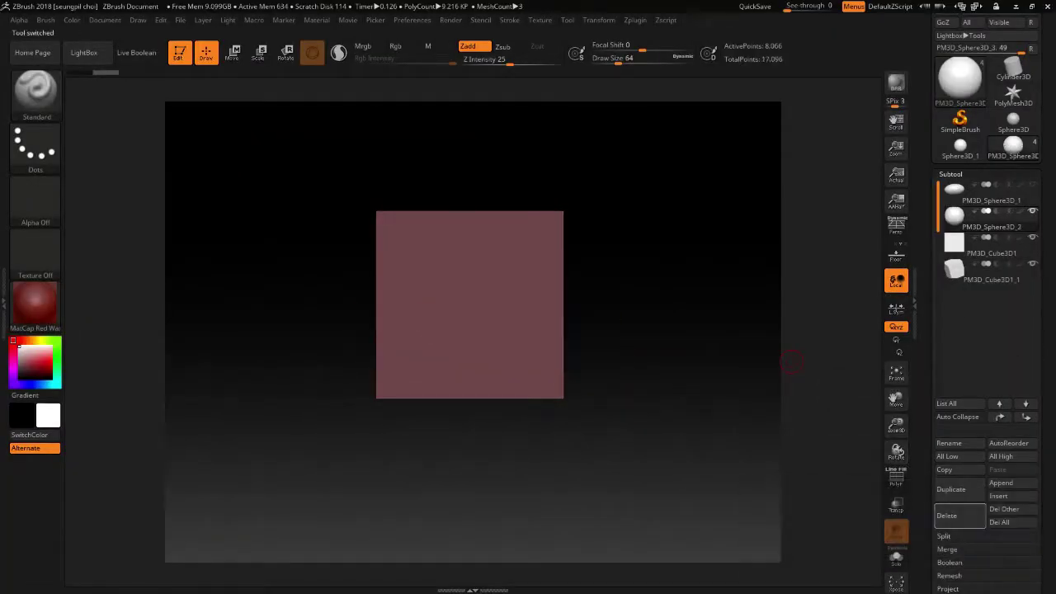
{"action": "left_click", "coordinate": [858, 542]}
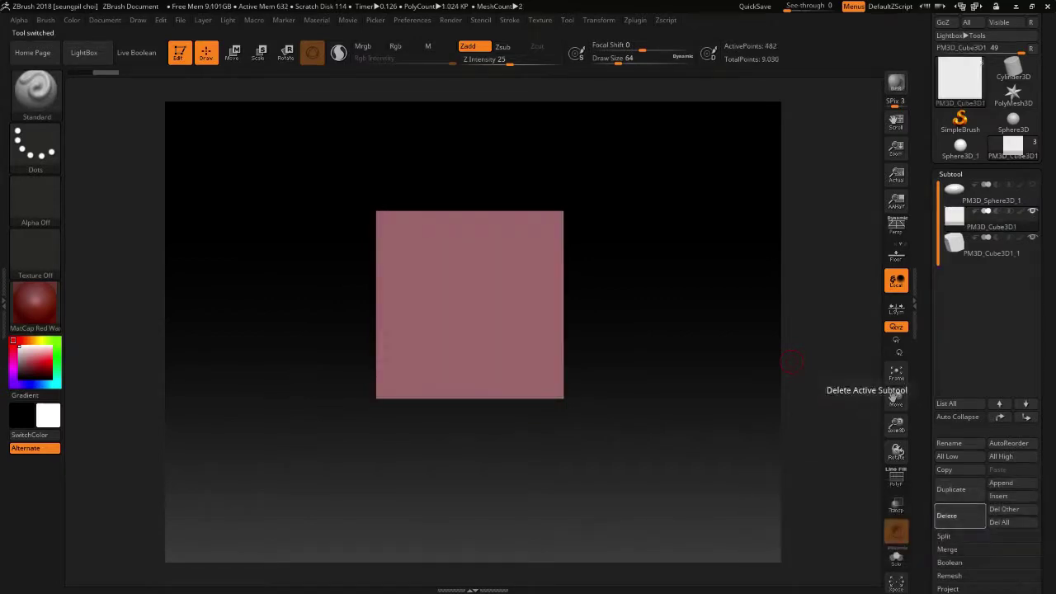
{"action": "left_click", "coordinate": [946, 515]}
{"action": "left_click", "coordinate": [858, 541]}
{"action": "left_click", "coordinate": [946, 516]}
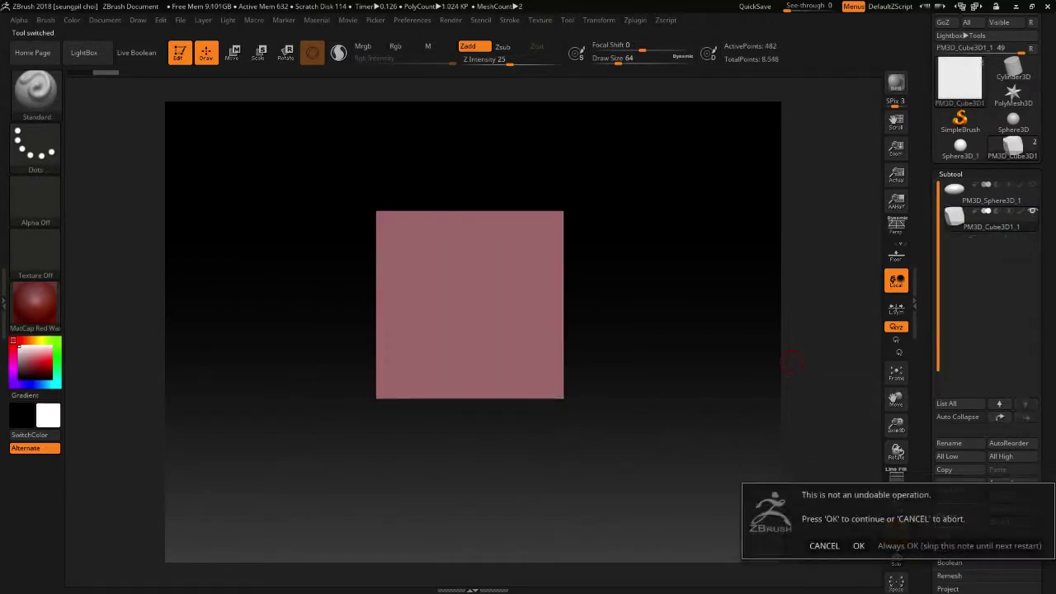
{"action": "left_click", "coordinate": [858, 542]}
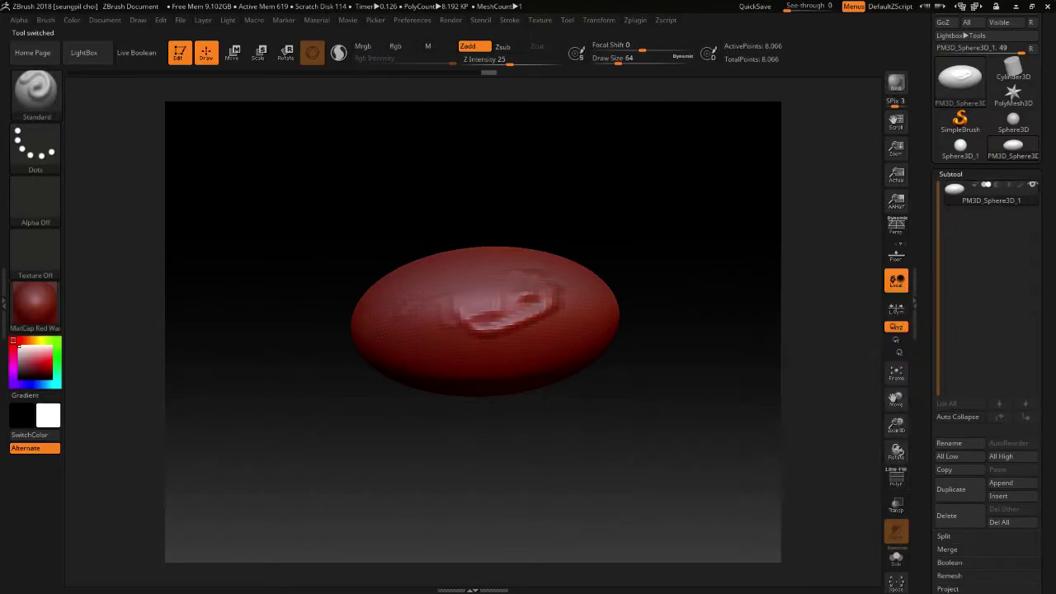
{"action": "scroll", "coordinate": [985, 372], "scroll_direction": "down", "scroll_amount": 5}
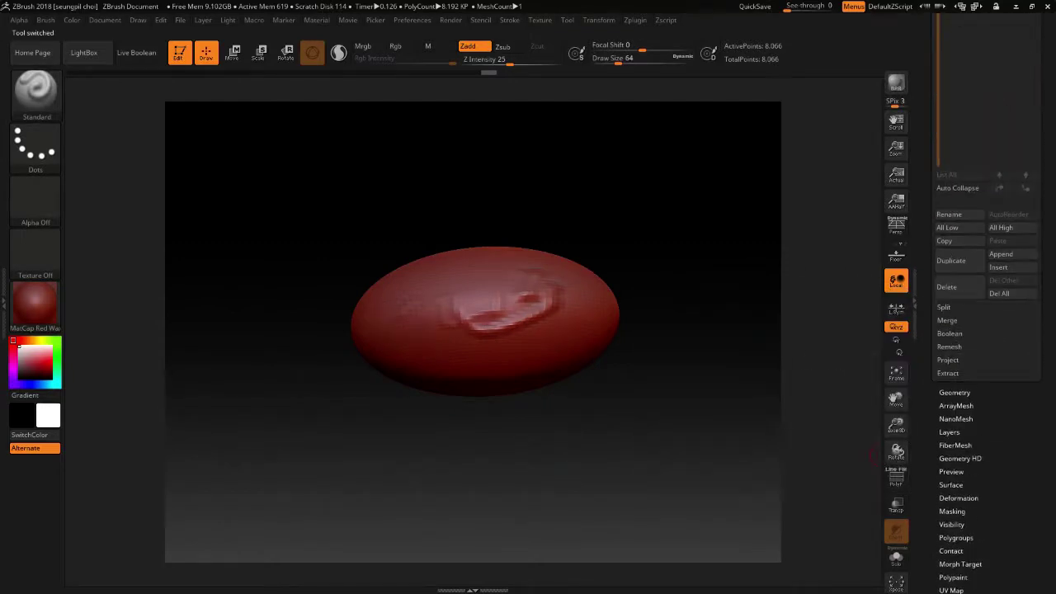
Step: Turn on PolyF to show the red sphere's wireframe and expand the Geometry > ZRemesher options
{"action": "left_click", "coordinate": [954, 392]}
{"action": "scroll", "coordinate": [985, 330], "scroll_direction": "up", "scroll_amount": 3}
{"action": "scroll", "coordinate": [986, 330], "scroll_direction": "up", "scroll_amount": 2}
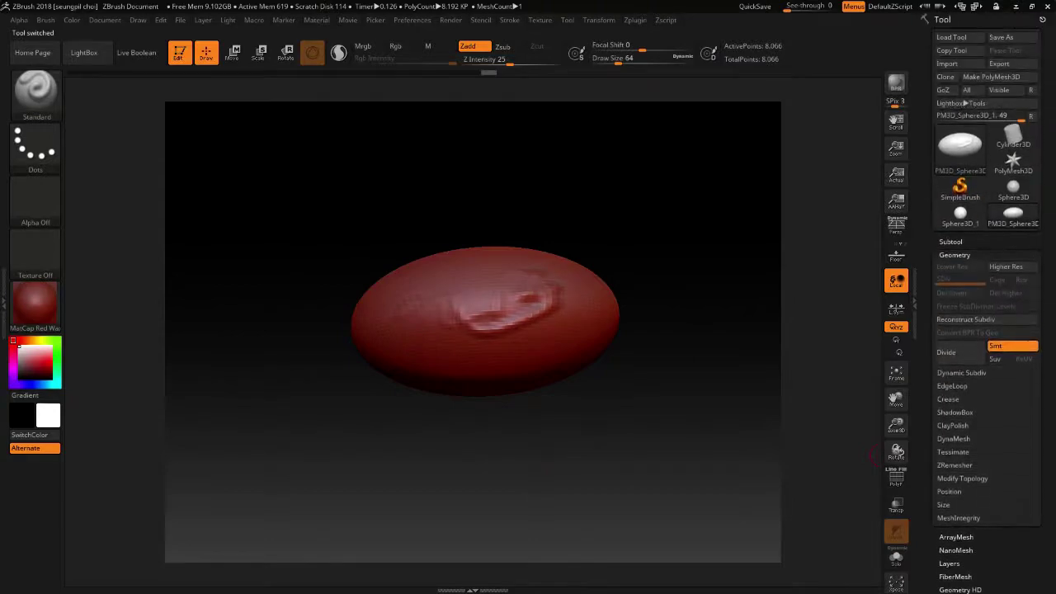
{"action": "scroll", "coordinate": [985, 305], "scroll_direction": "down", "scroll_amount": 1}
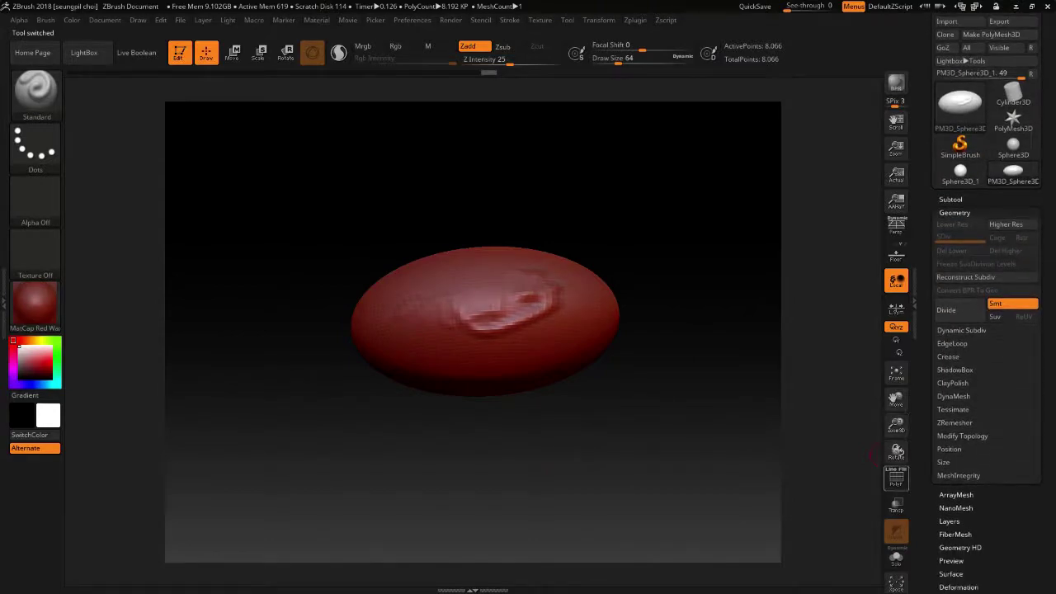
{"action": "left_click", "coordinate": [897, 477]}
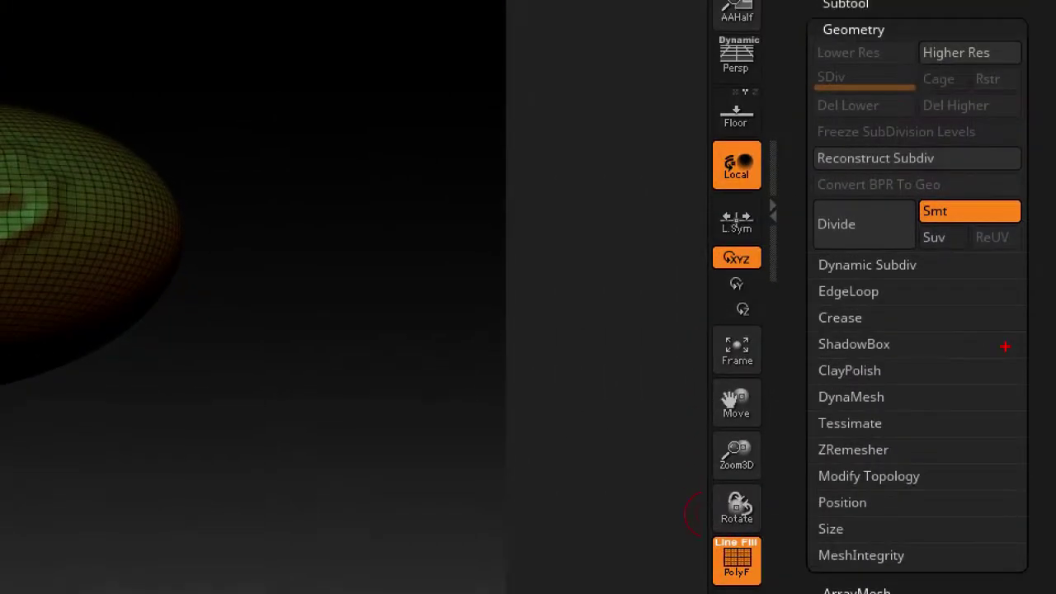
{"action": "mouse_move", "coordinate": [799, 410]}
{"action": "left_mouse_down"}
{"action": "mouse_move", "coordinate": [848, 407]}
{"action": "mouse_move", "coordinate": [788, 401]}
{"action": "left_mouse_up"}
{"action": "left_click_drag", "start_coordinate": [776, 376], "coordinate": [777, 419]}
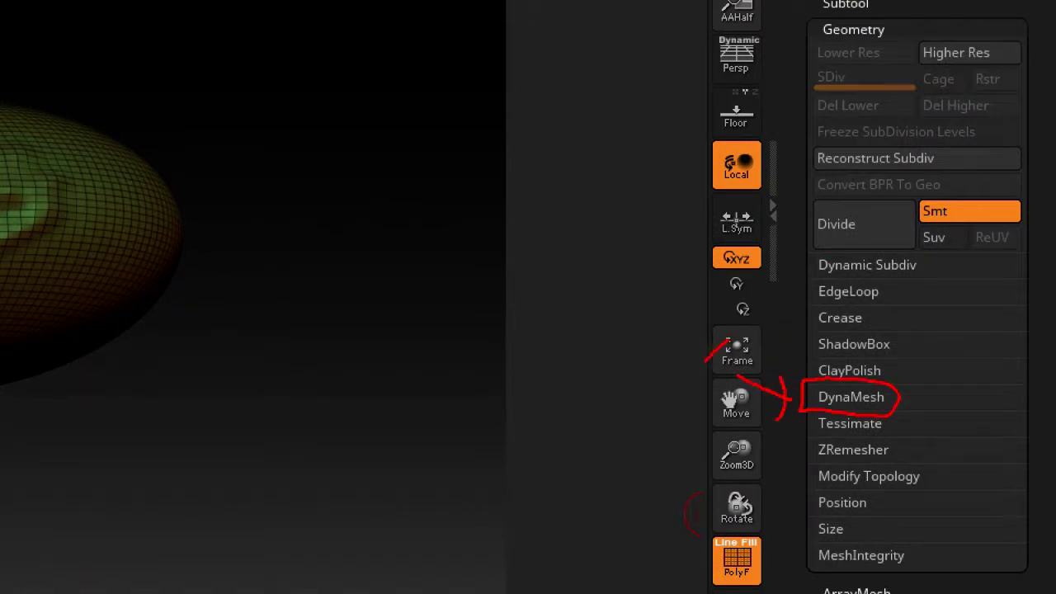
{"action": "left_click_drag", "start_coordinate": [706, 361], "coordinate": [691, 373]}
{"action": "left_click_drag", "start_coordinate": [691, 349], "coordinate": [722, 368]}
{"action": "mouse_move", "coordinate": [803, 456]}
{"action": "left_mouse_down"}
{"action": "mouse_move", "coordinate": [905, 440]}
{"action": "mouse_move", "coordinate": [806, 449]}
{"action": "left_mouse_up"}
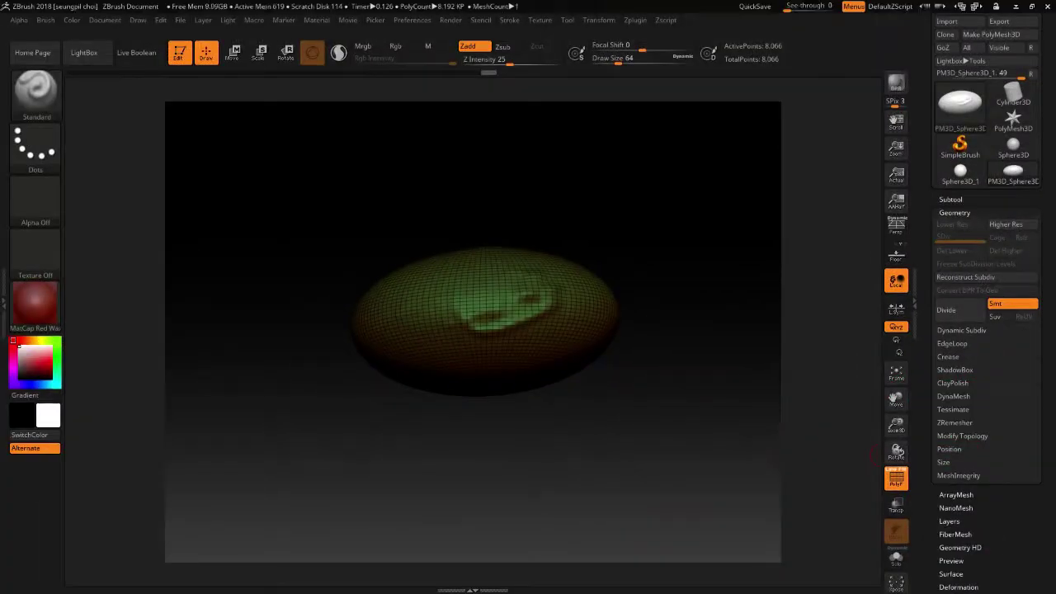
{"action": "left_click", "coordinate": [954, 422]}
Step: Run ZRemesher on the sphere for even quads, then set Target Polygons Count to 1
{"action": "left_click", "coordinate": [953, 442]}
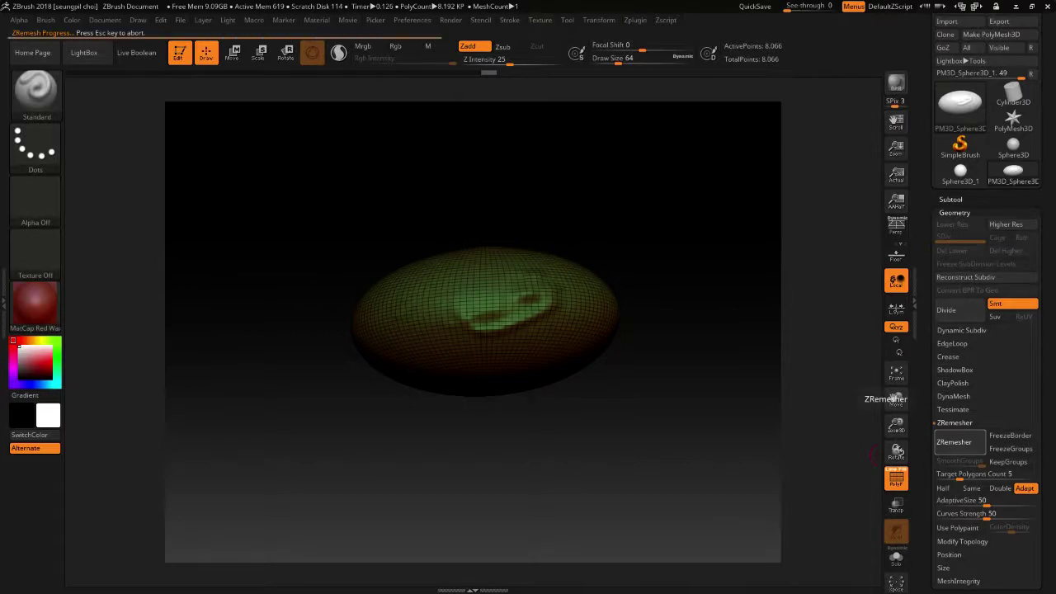
{"action": "mouse_move", "coordinate": [618, 298]}
{"action": "left_mouse_down"}
{"action": "mouse_move", "coordinate": [621, 396]}
{"action": "mouse_move", "coordinate": [623, 330]}
{"action": "left_mouse_up"}
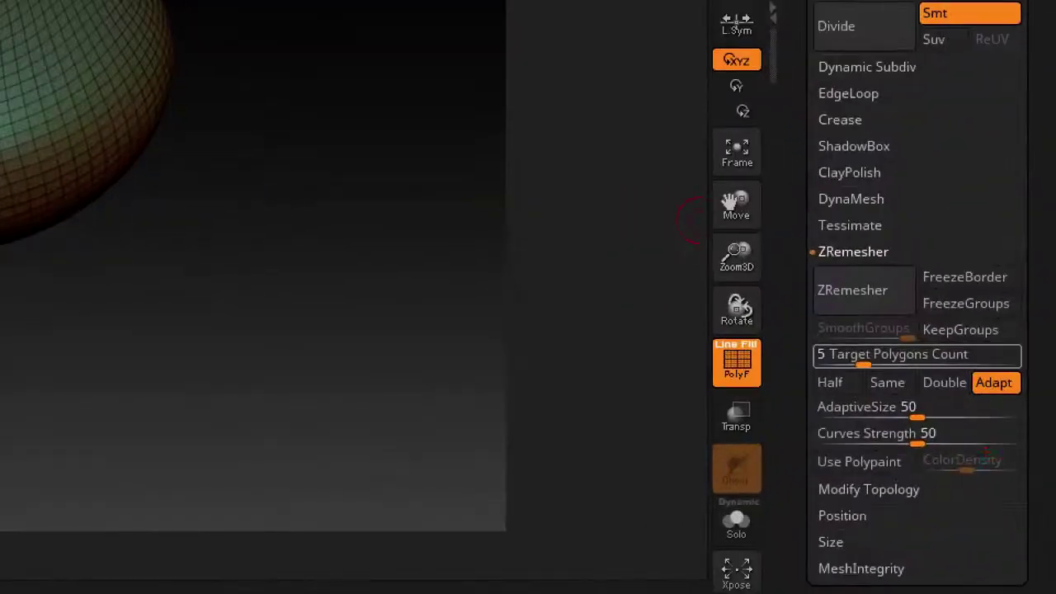
{"action": "left_click_drag", "start_coordinate": [826, 356], "coordinate": [835, 347]}
{"action": "left_click_drag", "start_coordinate": [98, 101], "coordinate": [104, 160]}
{"action": "mouse_move", "coordinate": [107, 93]}
{"action": "left_mouse_down"}
{"action": "mouse_move", "coordinate": [113, 157]}
{"action": "mouse_move", "coordinate": [122, 155]}
{"action": "left_mouse_up"}
{"action": "left_click_drag", "start_coordinate": [128, 95], "coordinate": [143, 161]}
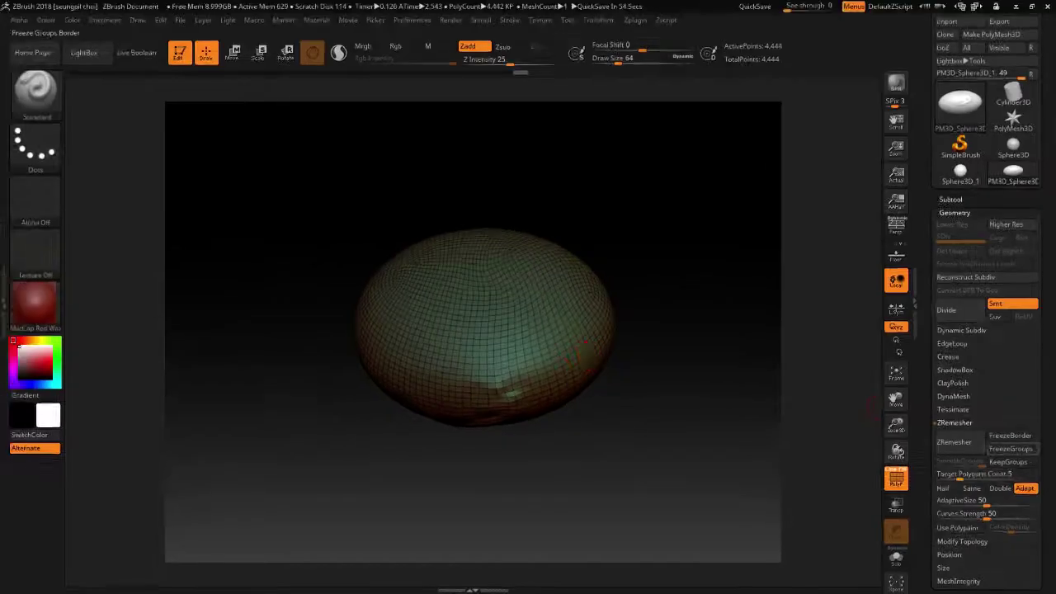
{"action": "left_click_drag", "start_coordinate": [961, 475], "coordinate": [939, 474]}
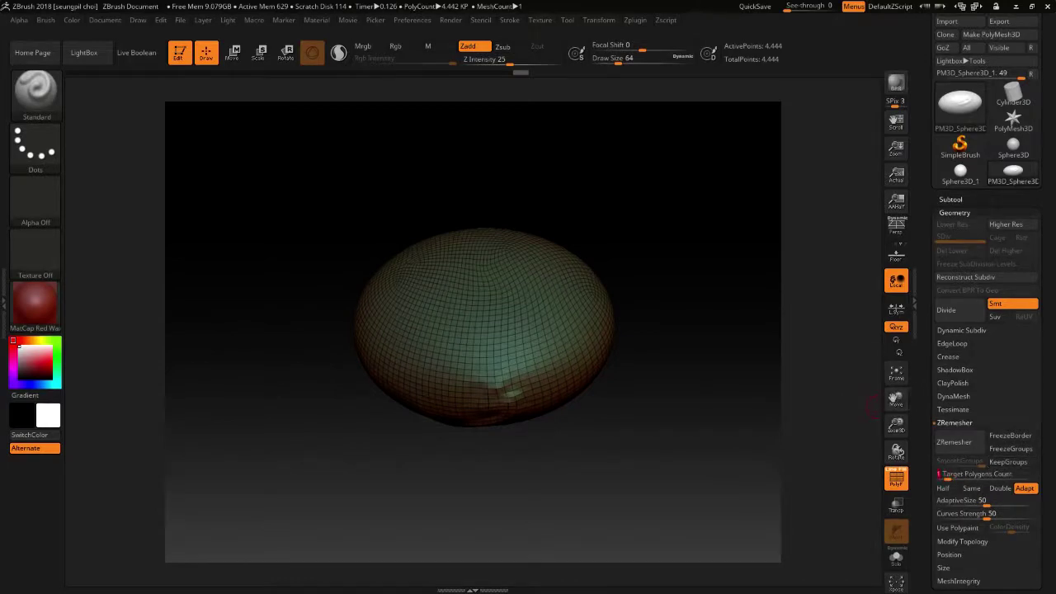
{"action": "left_click", "coordinate": [953, 442]}
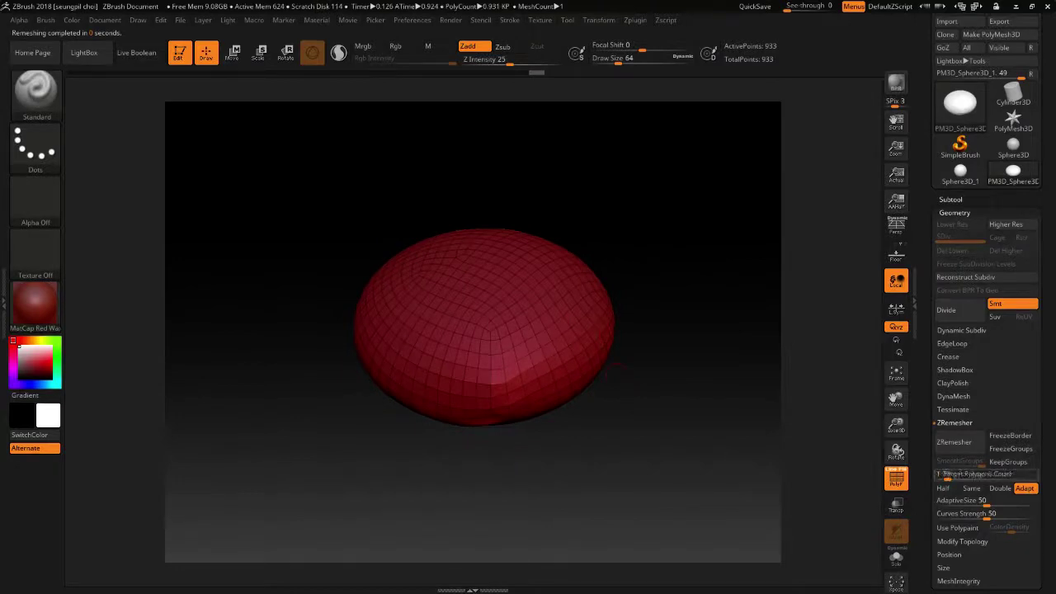
{"action": "left_click", "coordinate": [973, 473]}
{"action": "type", "text": "5"}
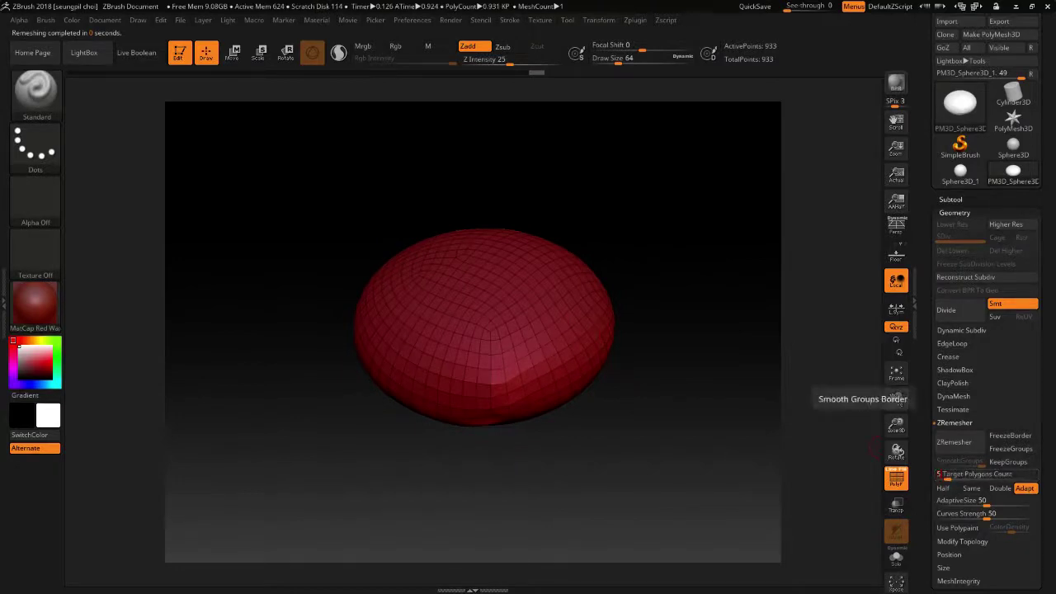
{"action": "key", "text": "Return"}
{"action": "left_click", "coordinate": [954, 442]}
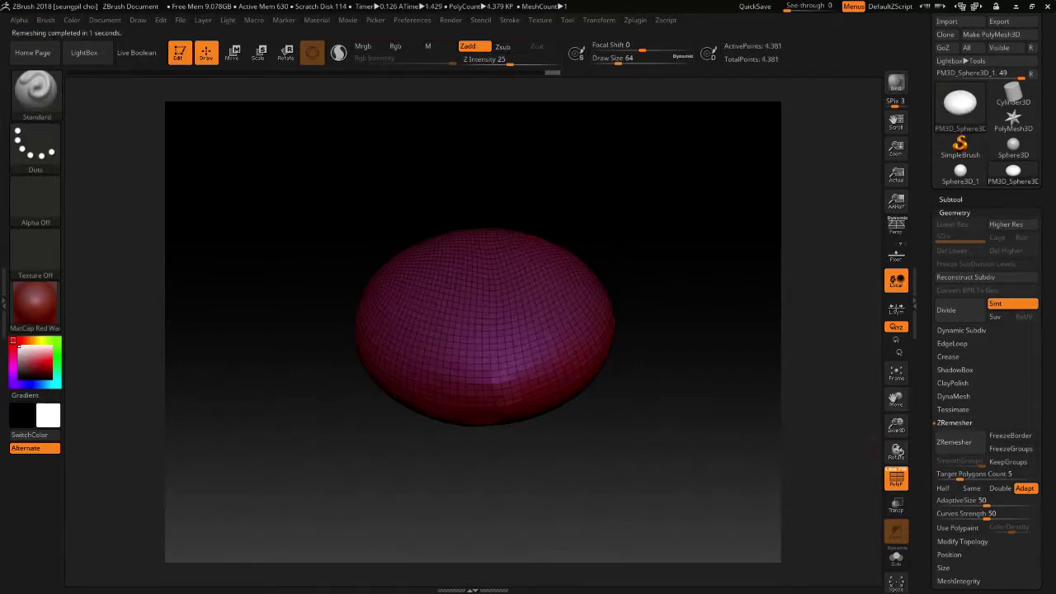
{"action": "left_click_drag", "start_coordinate": [725, 495], "coordinate": [726, 461]}
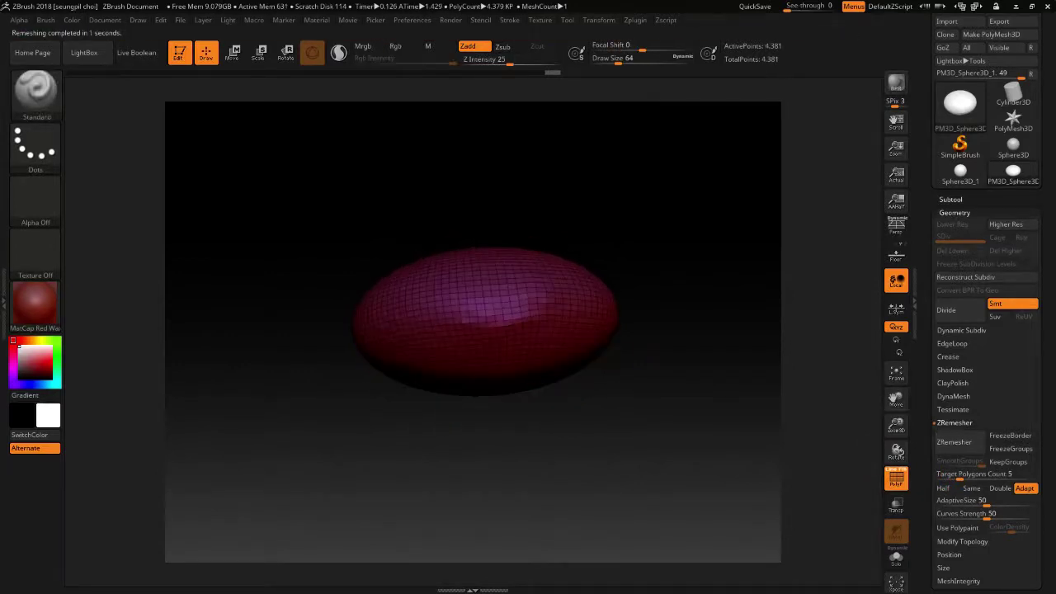
{"action": "scroll", "coordinate": [987, 371], "scroll_direction": "down", "scroll_amount": 3}
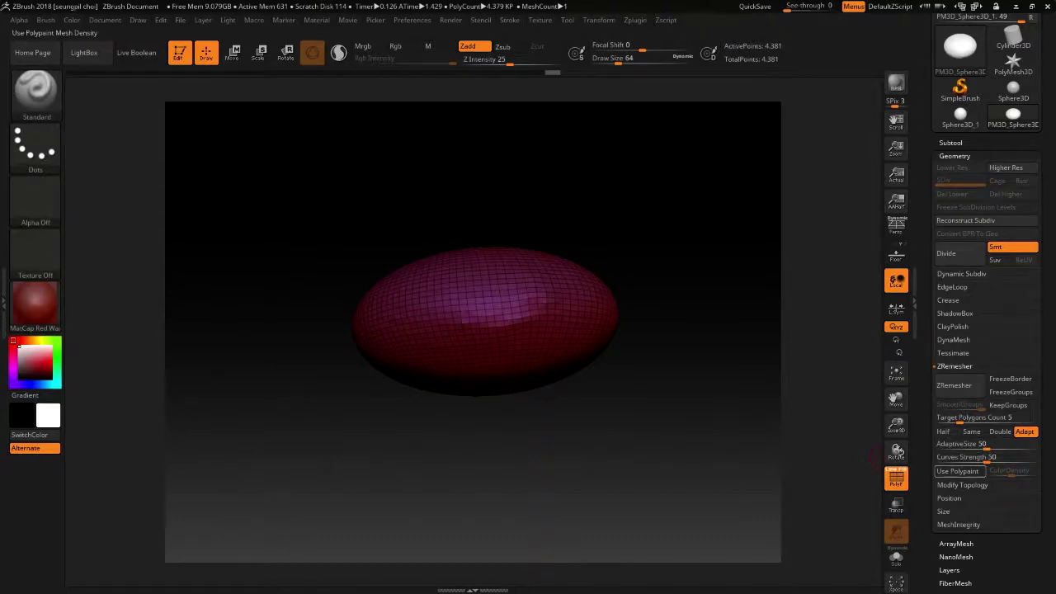
{"action": "scroll", "coordinate": [986, 371], "scroll_direction": "up", "scroll_amount": 2}
{"action": "scroll", "coordinate": [986, 371], "scroll_direction": "down", "scroll_amount": 3}
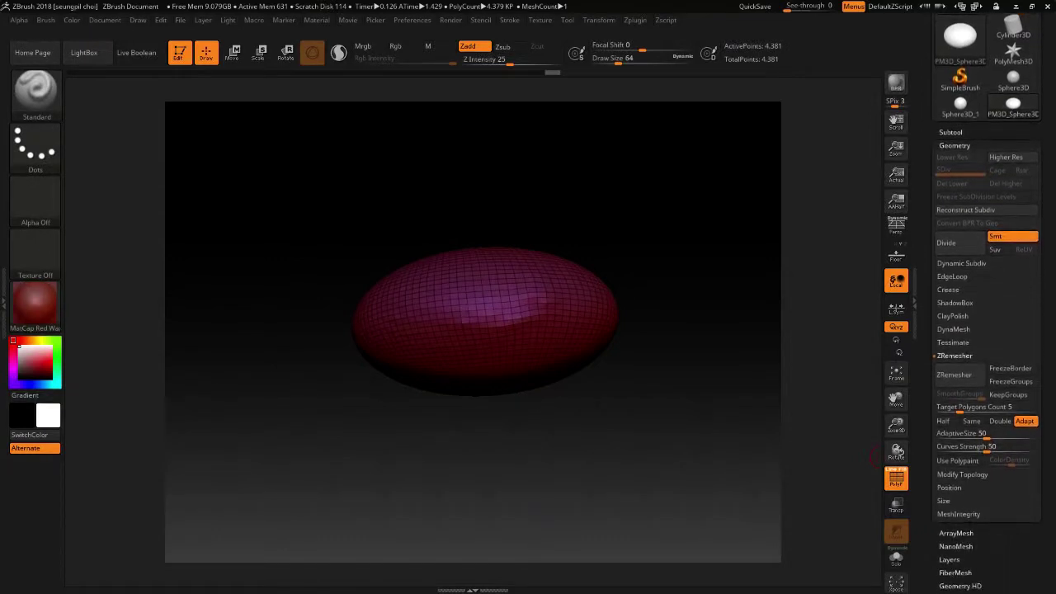
{"action": "scroll", "coordinate": [987, 330], "scroll_direction": "down", "scroll_amount": 3}
{"action": "scroll", "coordinate": [987, 330], "scroll_direction": "up", "scroll_amount": 3}
{"action": "scroll", "coordinate": [987, 330], "scroll_direction": "up", "scroll_amount": 3}
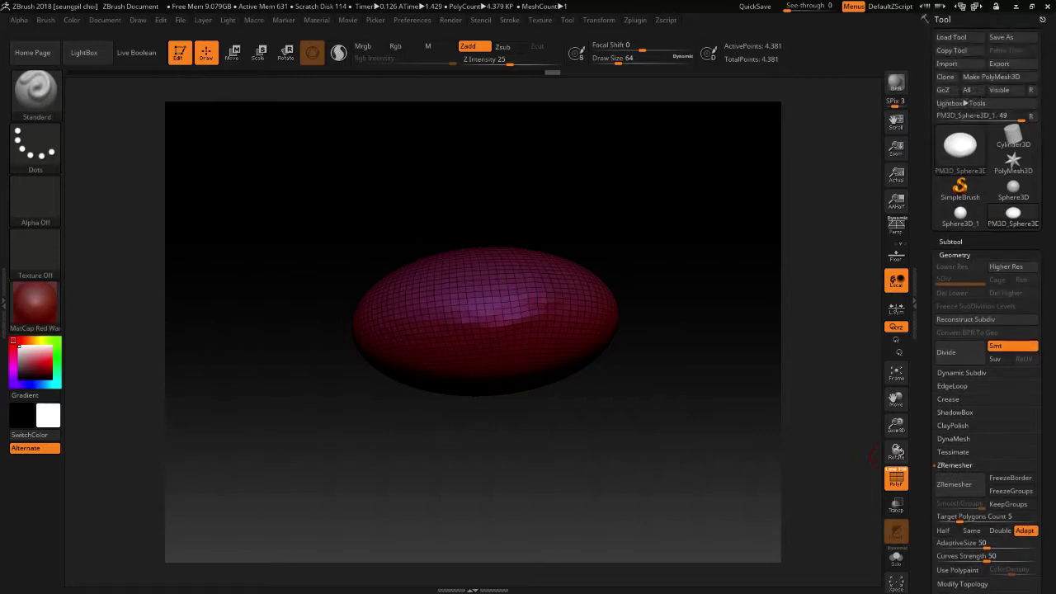
Step: Browse the Transform and Zplugin menus, marking SubTool Master, then bring up the Texture palette
{"action": "left_click", "coordinate": [598, 19]}
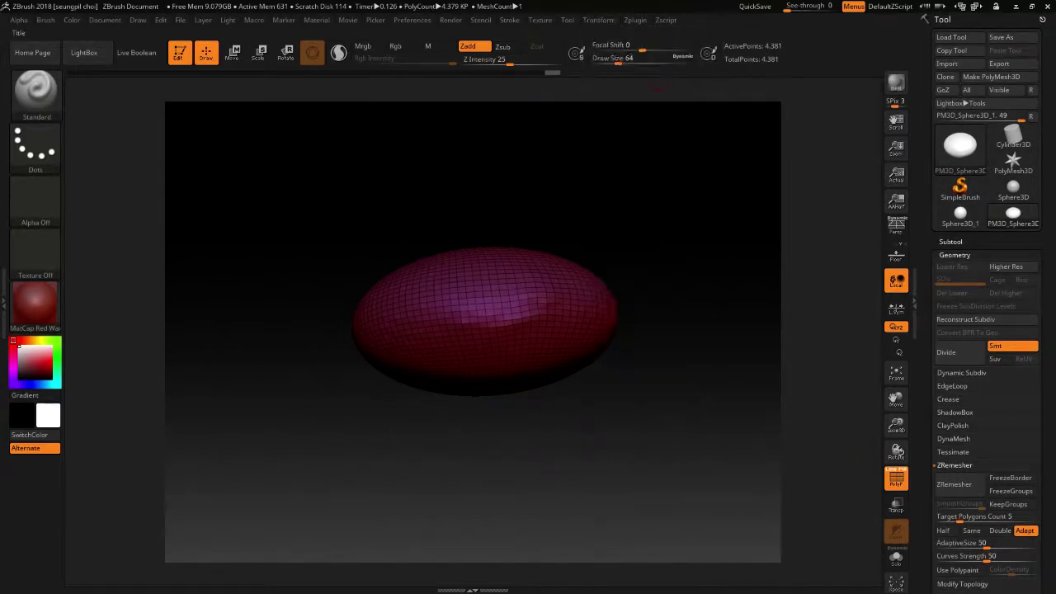
{"action": "left_click", "coordinate": [635, 20]}
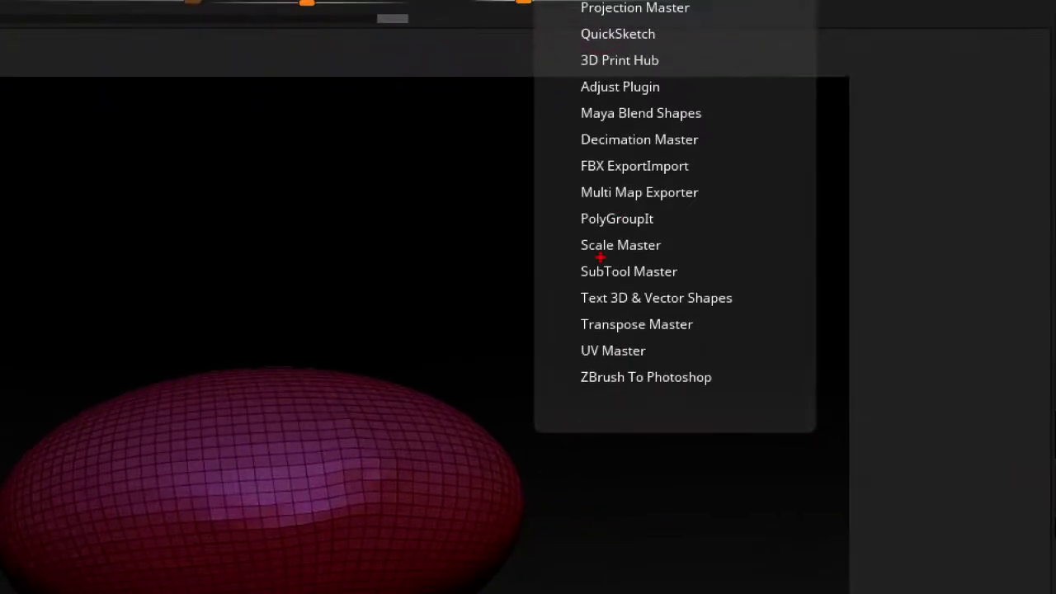
{"action": "mouse_move", "coordinate": [572, 286]}
{"action": "left_mouse_down"}
{"action": "mouse_move", "coordinate": [701, 272]}
{"action": "mouse_move", "coordinate": [564, 262]}
{"action": "left_mouse_up"}
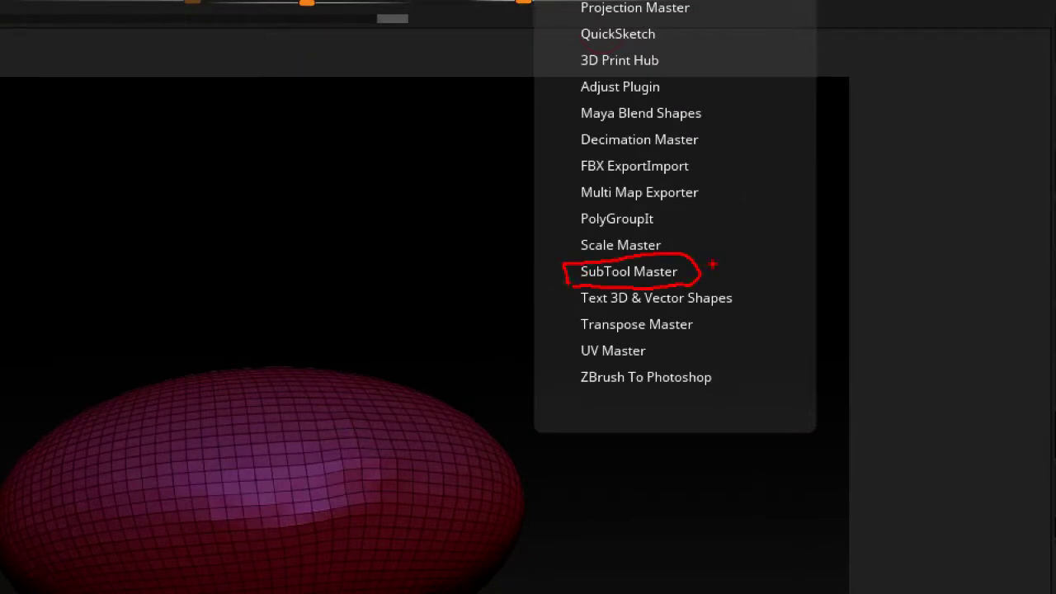
{"action": "mouse_move", "coordinate": [725, 258]}
{"action": "left_mouse_down"}
{"action": "mouse_move", "coordinate": [701, 282]}
{"action": "mouse_move", "coordinate": [729, 290]}
{"action": "left_mouse_up"}
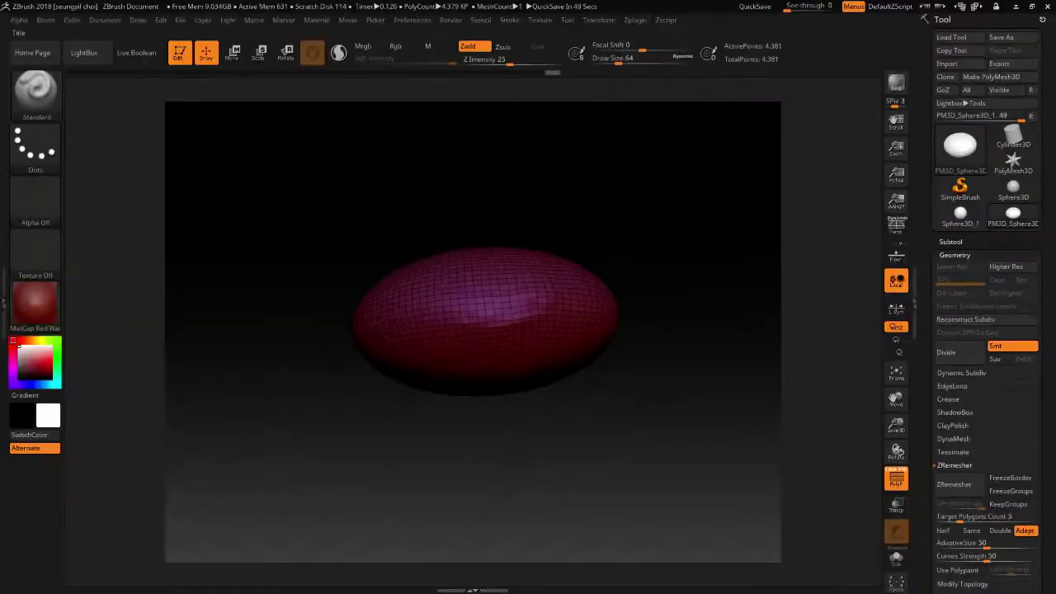
{"action": "left_click", "coordinate": [598, 20]}
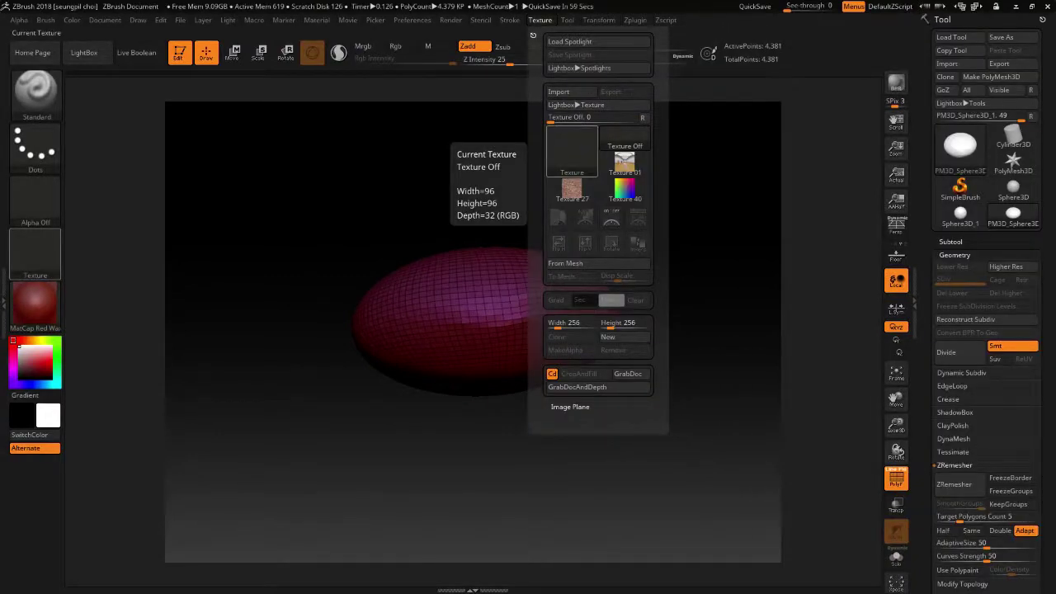
Step: Import the image 'unnamed' from the Desktop as a texture
{"action": "left_click", "coordinate": [572, 151]}
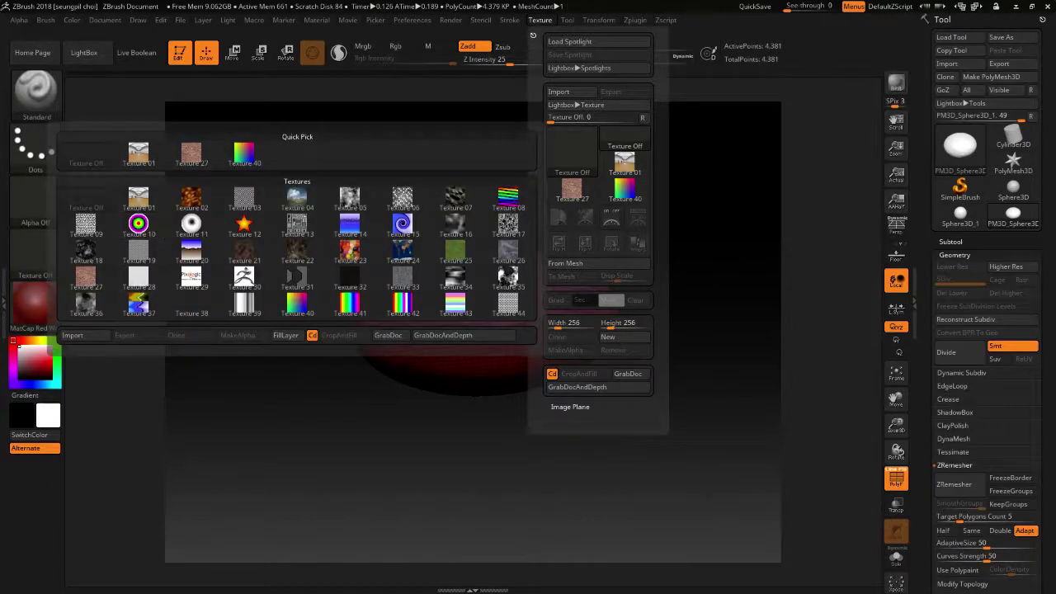
{"action": "left_click", "coordinate": [83, 335]}
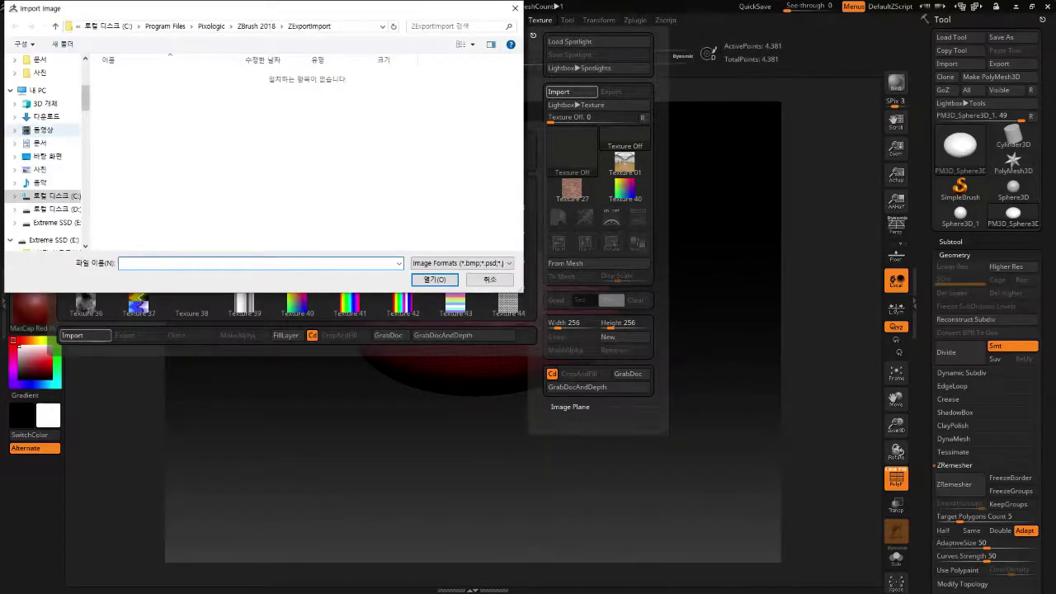
{"action": "scroll", "coordinate": [46, 149], "scroll_direction": "up", "scroll_amount": 3}
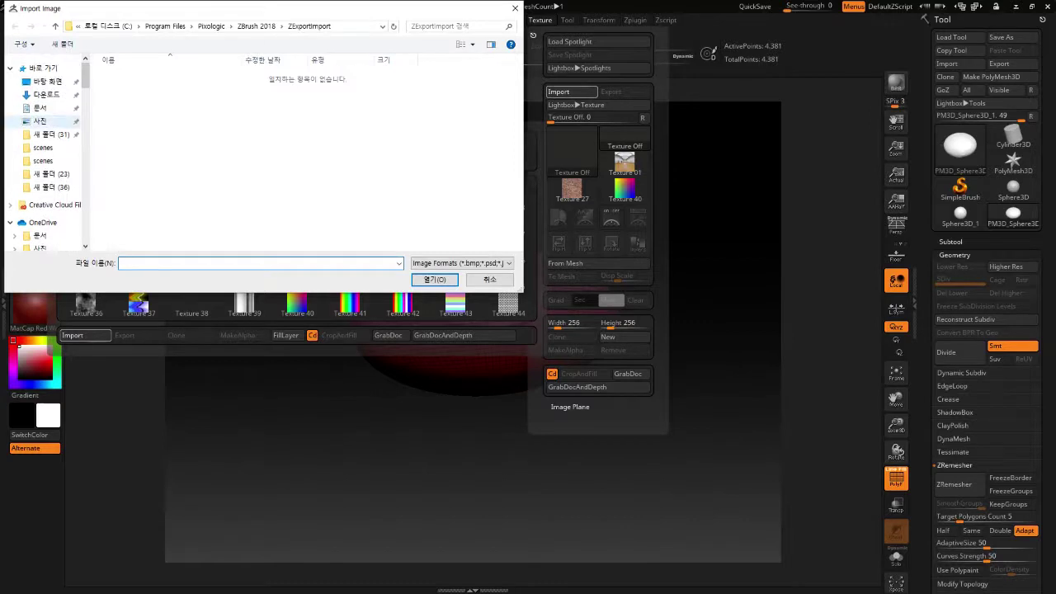
{"action": "left_click", "coordinate": [47, 81]}
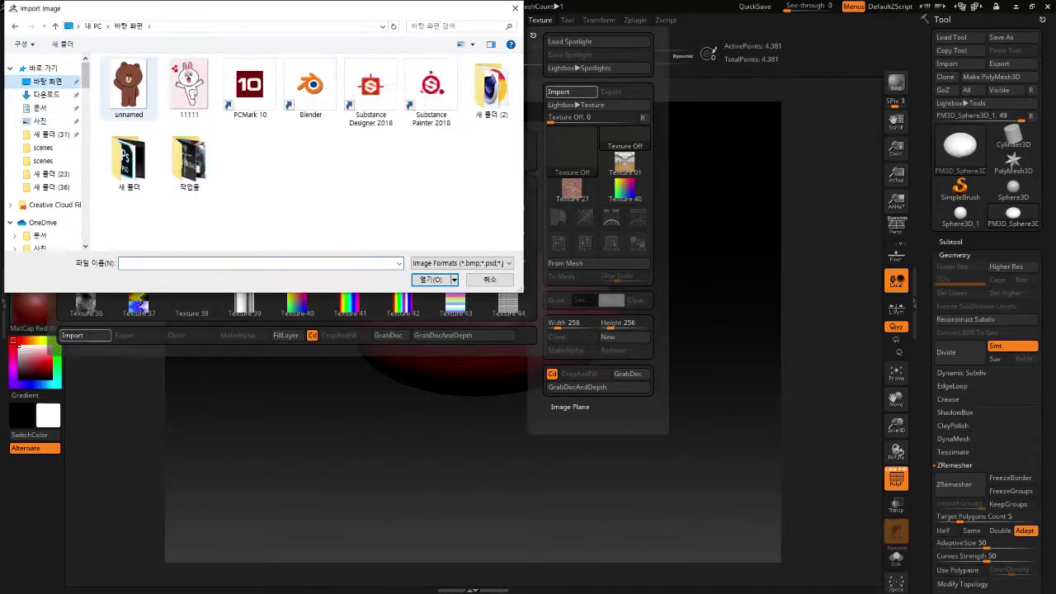
{"action": "left_click", "coordinate": [128, 86]}
{"action": "left_click", "coordinate": [429, 279]}
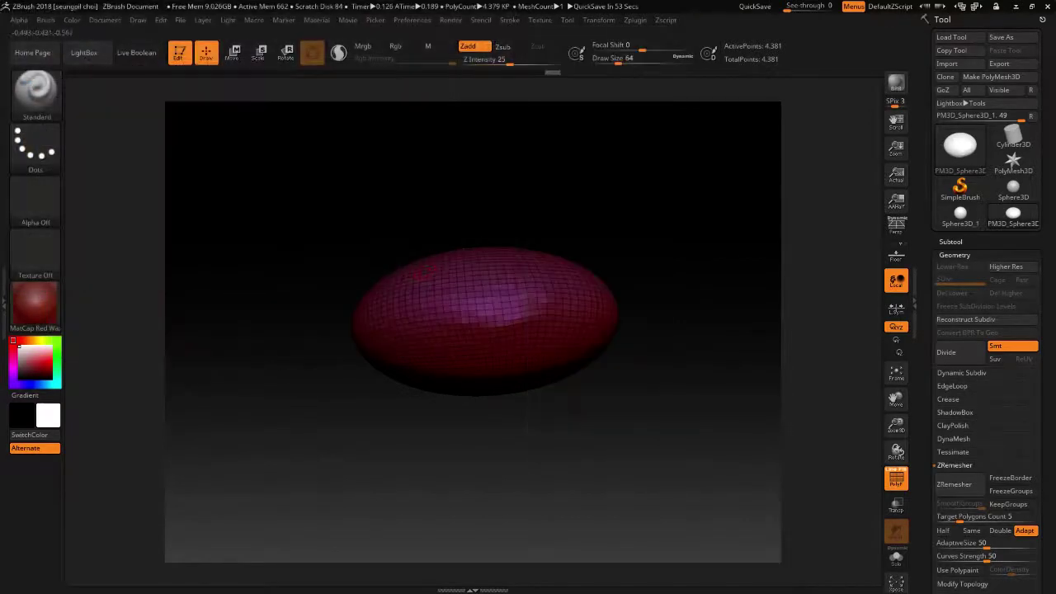
Step: Select the imported bear image as the current texture in the texture picker
{"action": "left_click", "coordinate": [540, 20]}
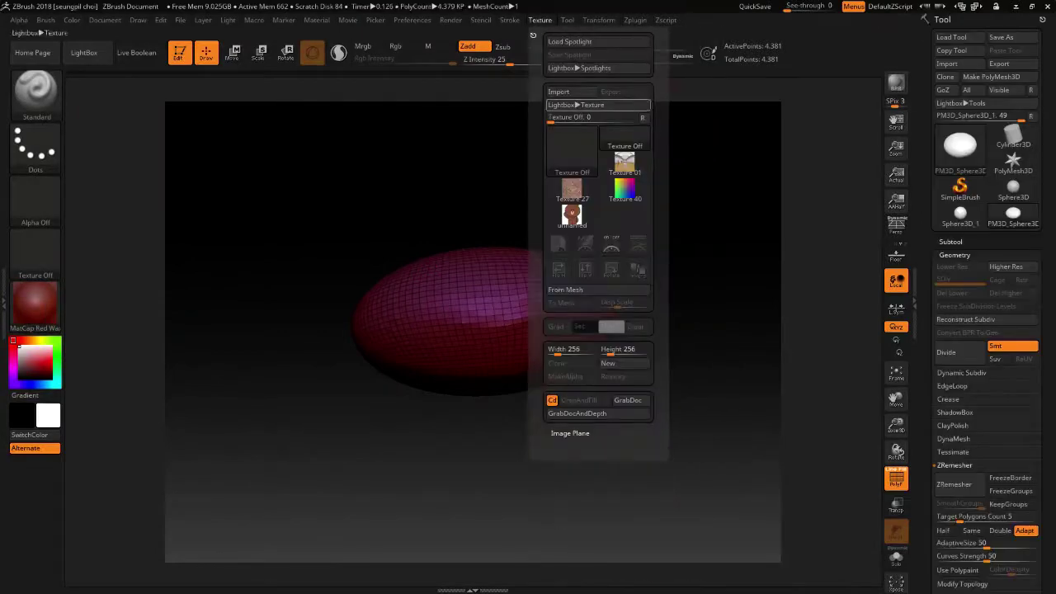
{"action": "left_click", "coordinate": [35, 247]}
{"action": "left_click", "coordinate": [251, 153]}
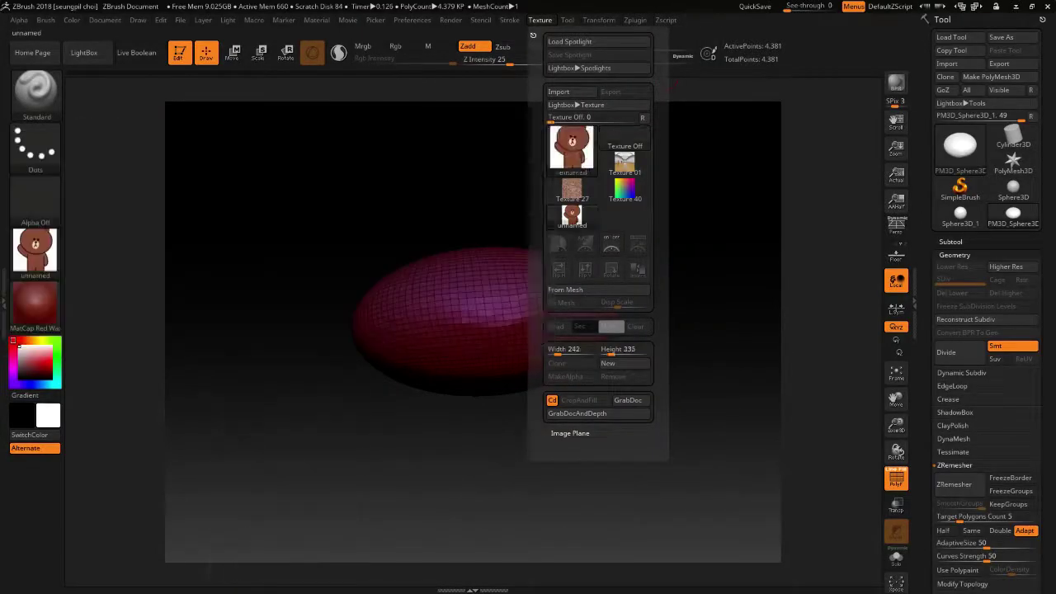
{"action": "left_click", "coordinate": [539, 20]}
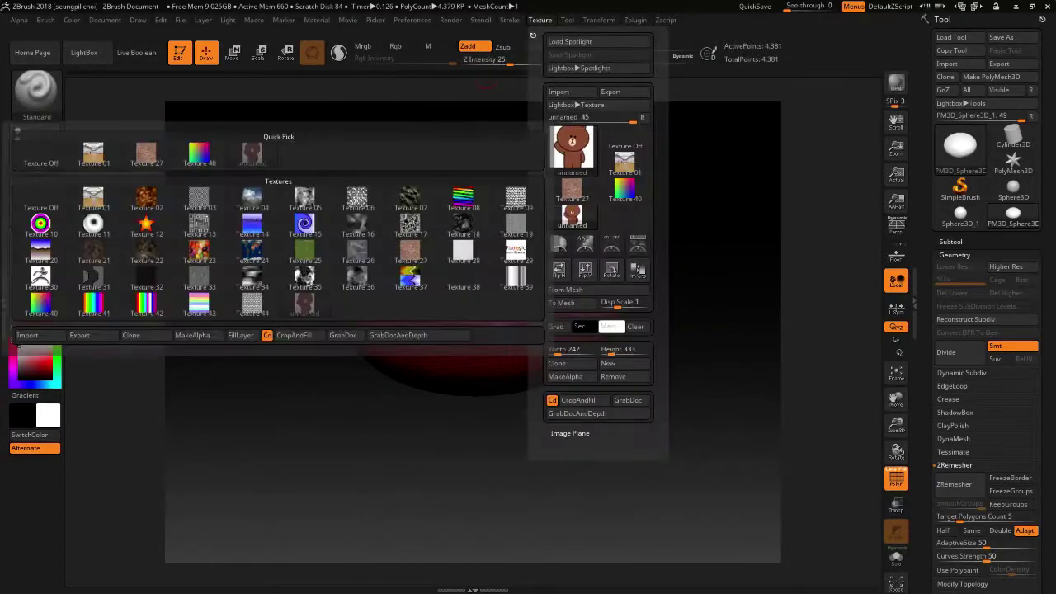
{"action": "left_click", "coordinate": [35, 247]}
{"action": "left_click", "coordinate": [251, 152]}
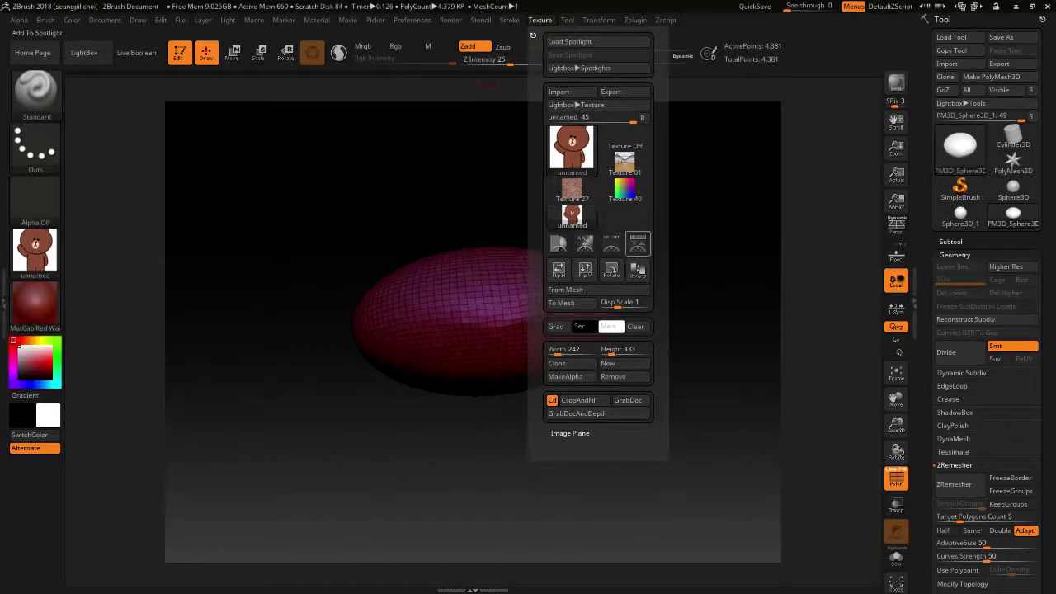
Step: Add the bear texture to Spotlight and enlarge and position it over the canvas centre
{"action": "left_click", "coordinate": [558, 242]}
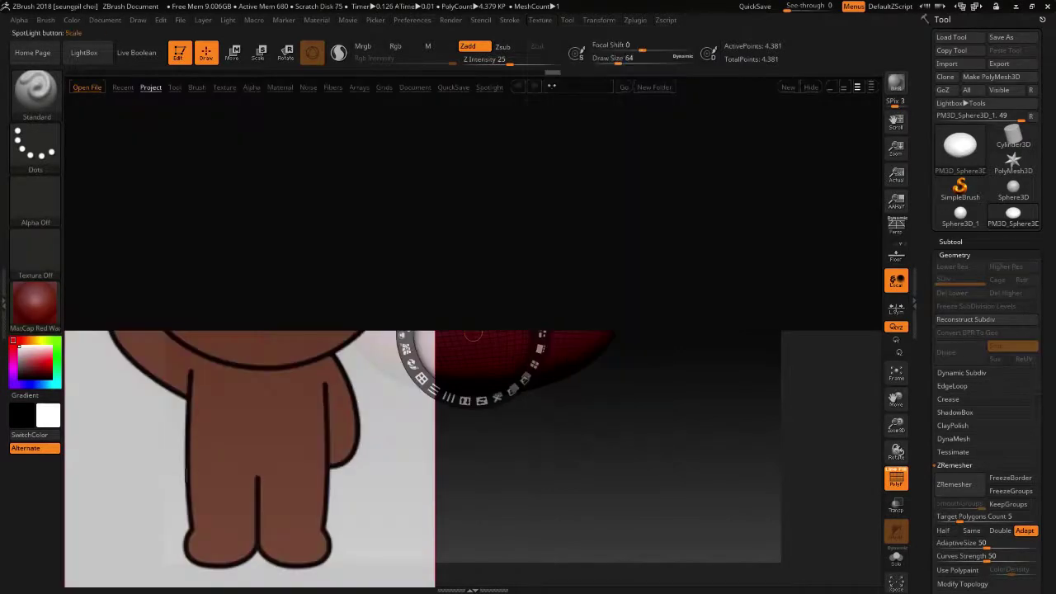
{"action": "key", "text": "comma"}
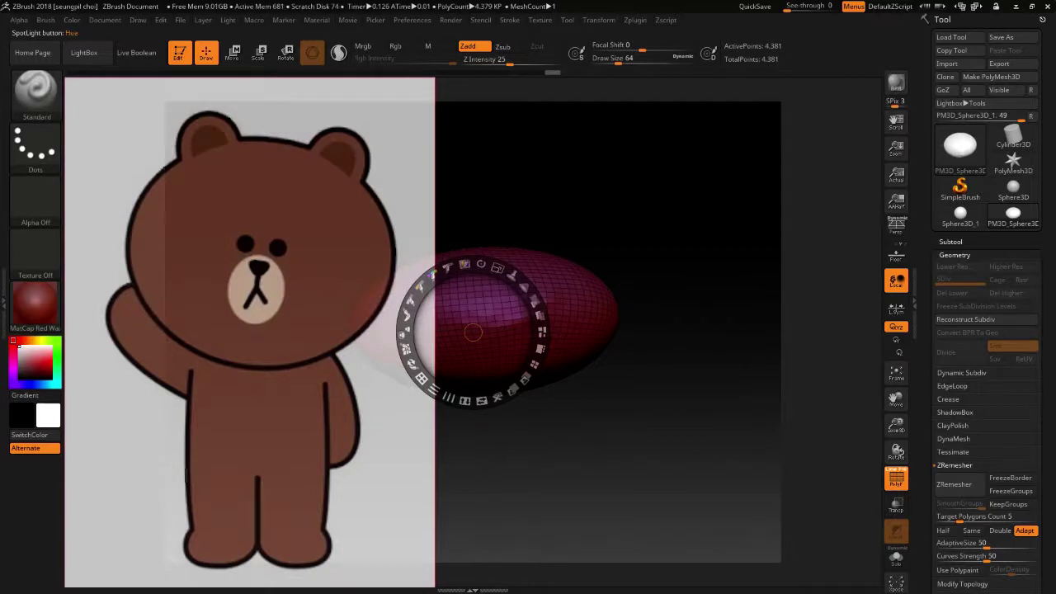
{"action": "mouse_move", "coordinate": [472, 331]}
{"action": "left_mouse_down"}
{"action": "mouse_move", "coordinate": [437, 306]}
{"action": "mouse_move", "coordinate": [283, 272]}
{"action": "mouse_move", "coordinate": [506, 330]}
{"action": "mouse_move", "coordinate": [537, 372]}
{"action": "mouse_move", "coordinate": [514, 362]}
{"action": "left_mouse_up"}
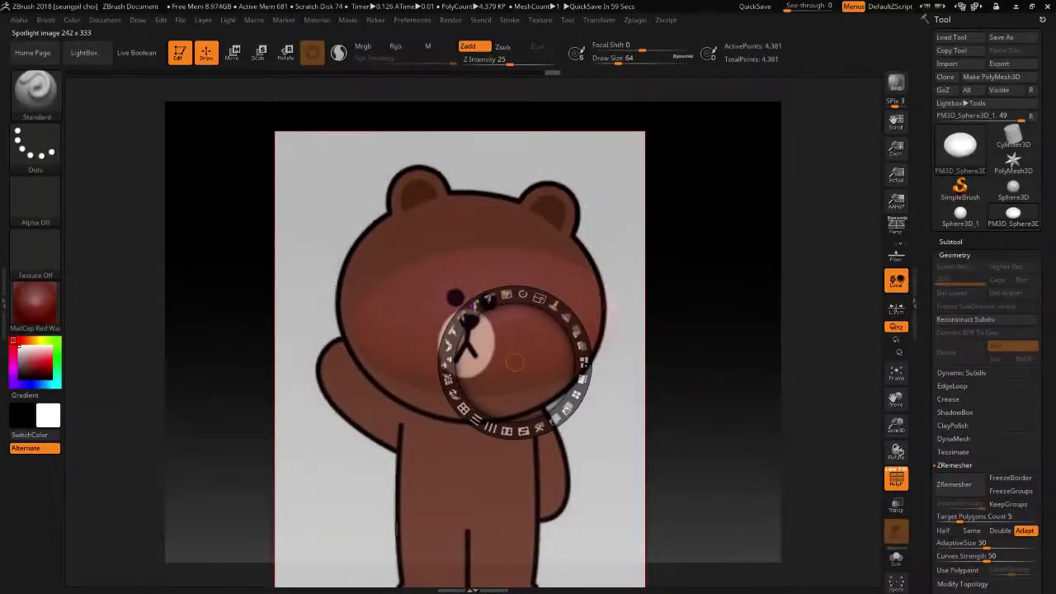
{"action": "mouse_move", "coordinate": [513, 361]}
{"action": "left_mouse_down"}
{"action": "mouse_move", "coordinate": [512, 373]}
{"action": "mouse_move", "coordinate": [531, 350]}
{"action": "left_mouse_up"}
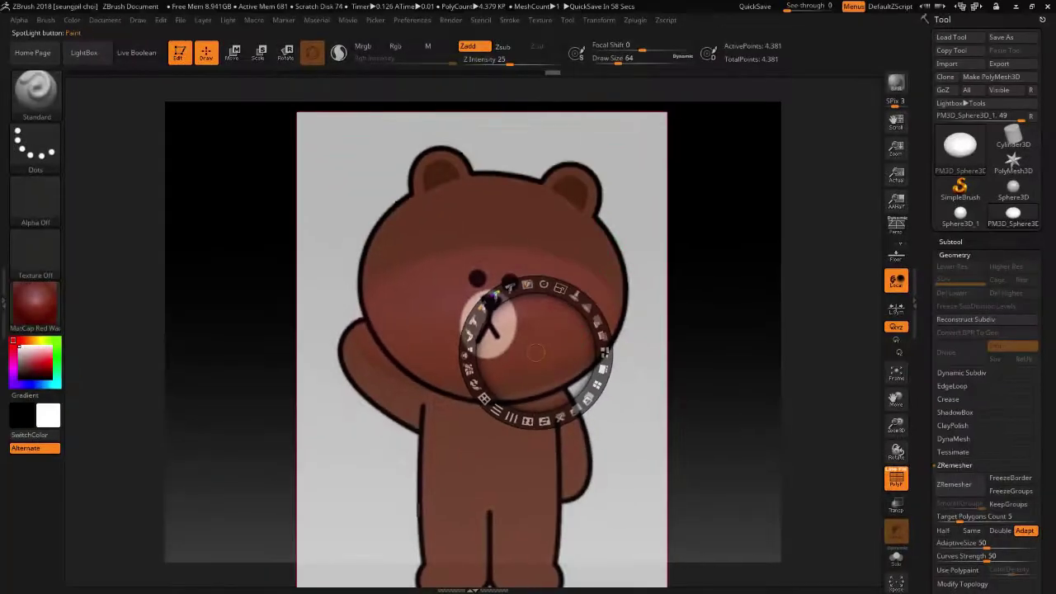
{"action": "left_click_drag", "start_coordinate": [528, 330], "coordinate": [534, 293]}
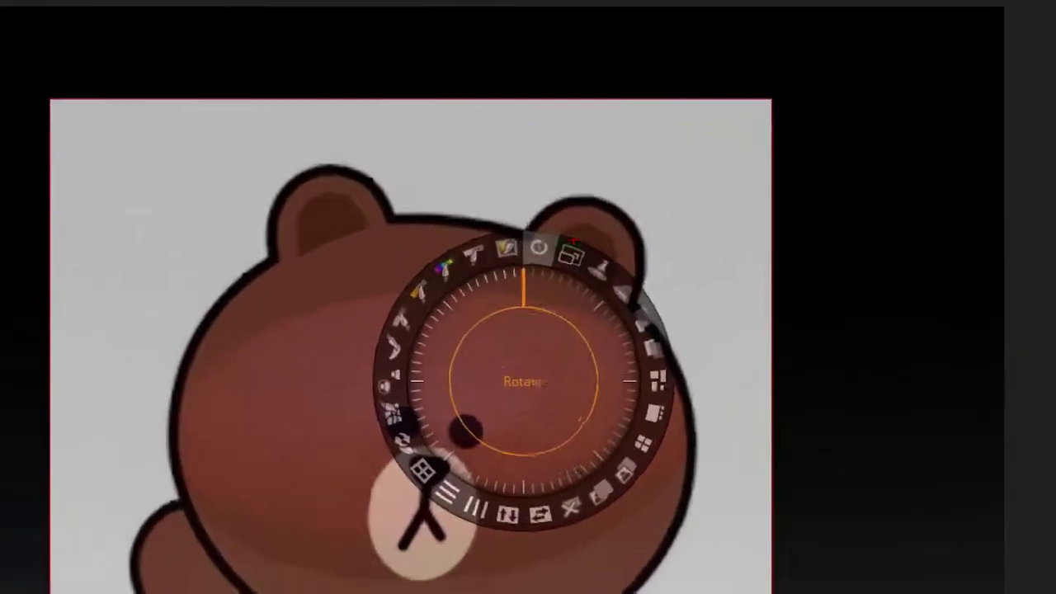
Step: Draw annotation marks and arrows around the Spotlight dial for viewers
{"action": "left_click_drag", "start_coordinate": [561, 262], "coordinate": [564, 267]}
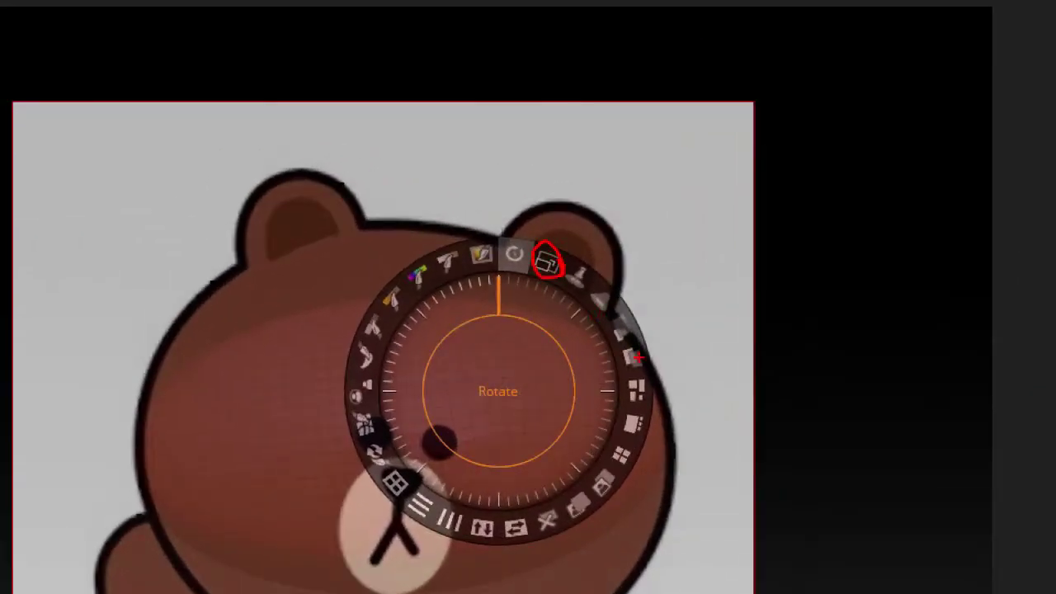
{"action": "mouse_move", "coordinate": [647, 344]}
{"action": "left_mouse_down"}
{"action": "mouse_move", "coordinate": [627, 363]}
{"action": "mouse_move", "coordinate": [645, 349]}
{"action": "left_mouse_up"}
{"action": "left_click_drag", "start_coordinate": [563, 257], "coordinate": [639, 229]}
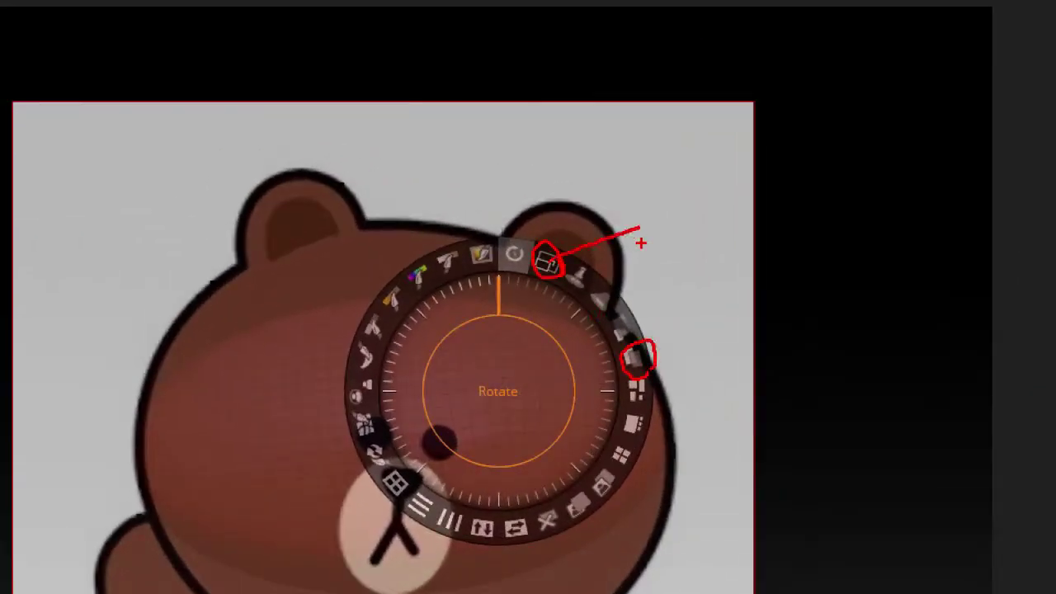
{"action": "mouse_move", "coordinate": [655, 355]}
{"action": "left_mouse_down"}
{"action": "mouse_move", "coordinate": [675, 216]}
{"action": "mouse_move", "coordinate": [679, 241]}
{"action": "left_mouse_up"}
{"action": "left_click_drag", "start_coordinate": [627, 213], "coordinate": [624, 252]}
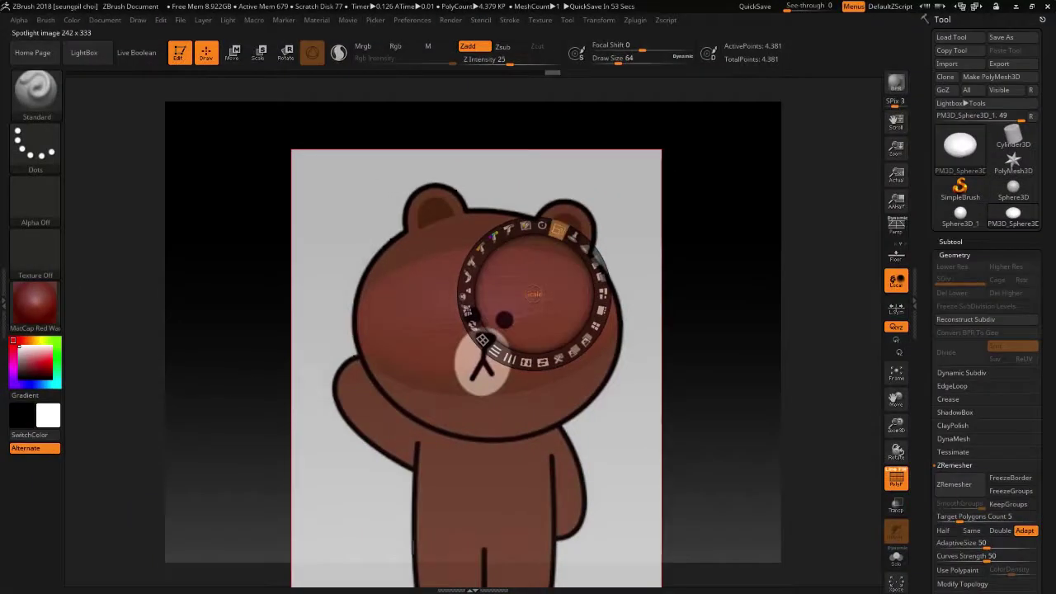
Step: Shrink and nudge the bear reference up, then lower its opacity to semi-transparent
{"action": "left_click_drag", "start_coordinate": [558, 230], "coordinate": [556, 231]}
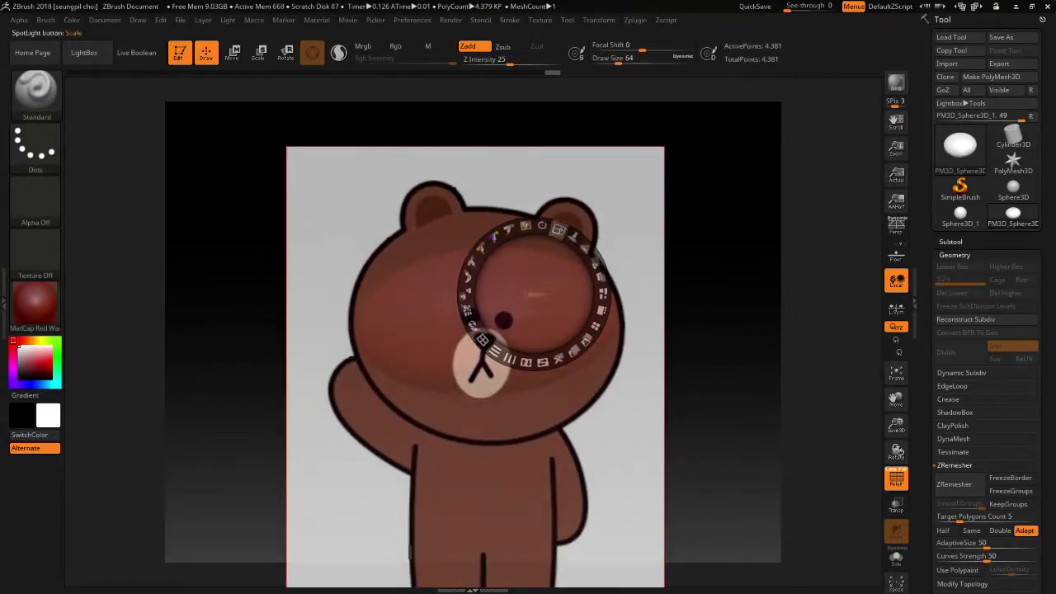
{"action": "left_click_drag", "start_coordinate": [535, 293], "coordinate": [532, 290]}
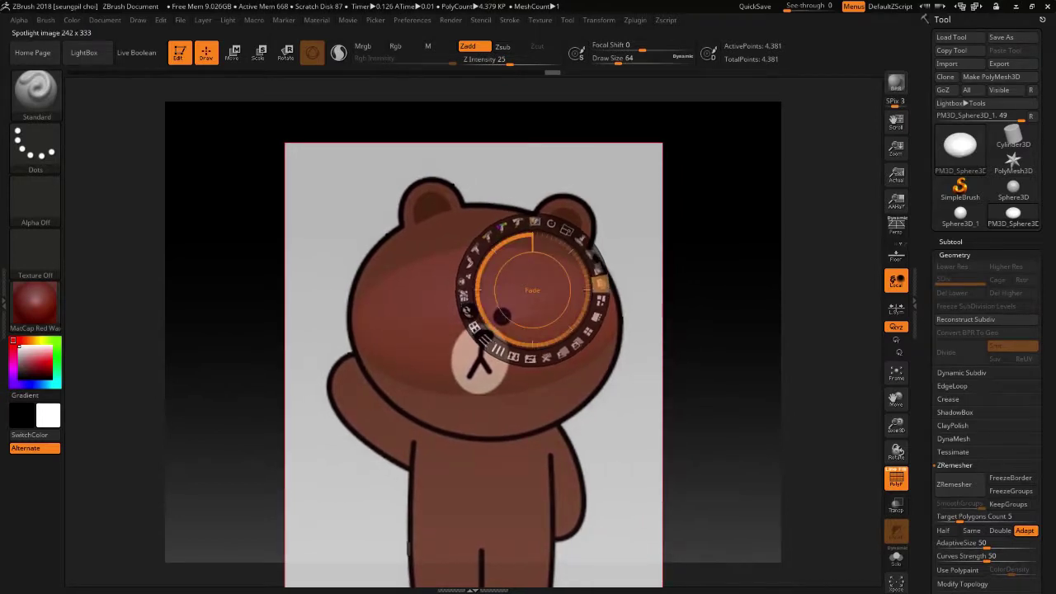
{"action": "mouse_move", "coordinate": [532, 290]}
{"action": "left_mouse_down"}
{"action": "mouse_move", "coordinate": [568, 231]}
{"action": "mouse_move", "coordinate": [599, 272]}
{"action": "left_mouse_up"}
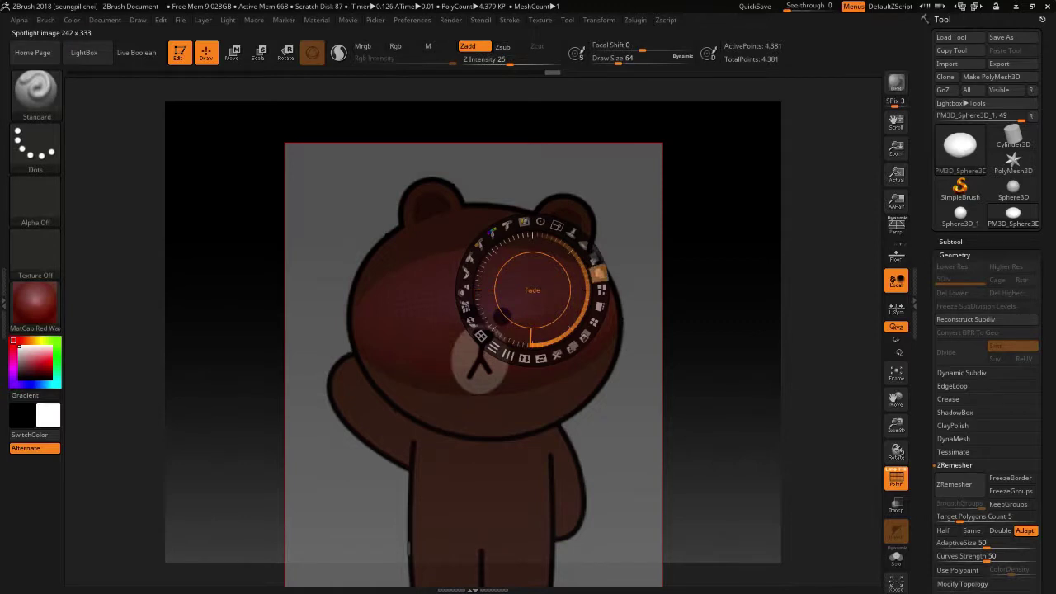
{"action": "left_click_drag", "start_coordinate": [590, 290], "coordinate": [600, 307]}
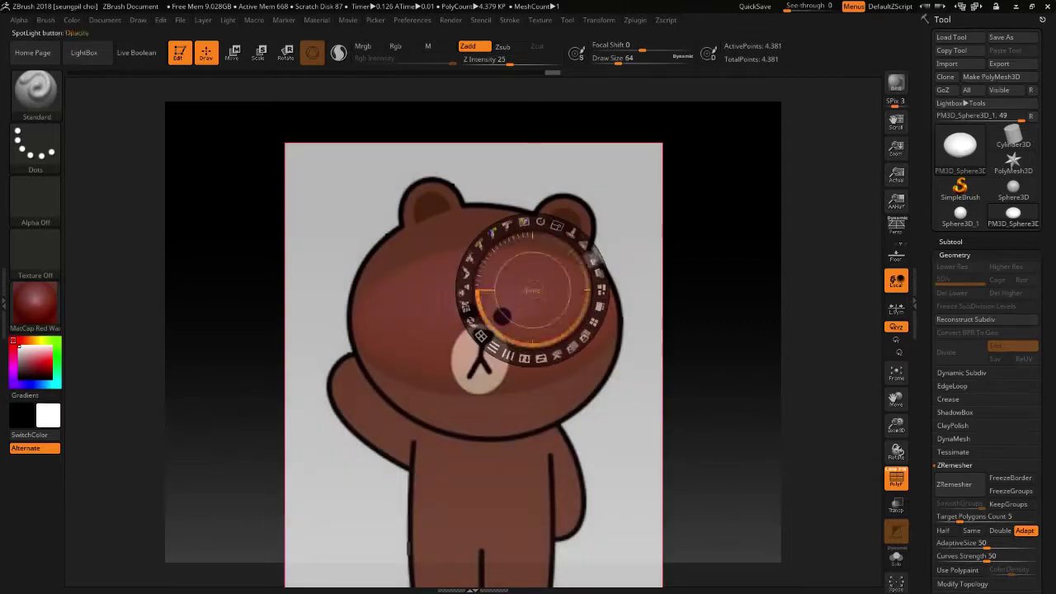
{"action": "left_click_drag", "start_coordinate": [591, 257], "coordinate": [557, 225]}
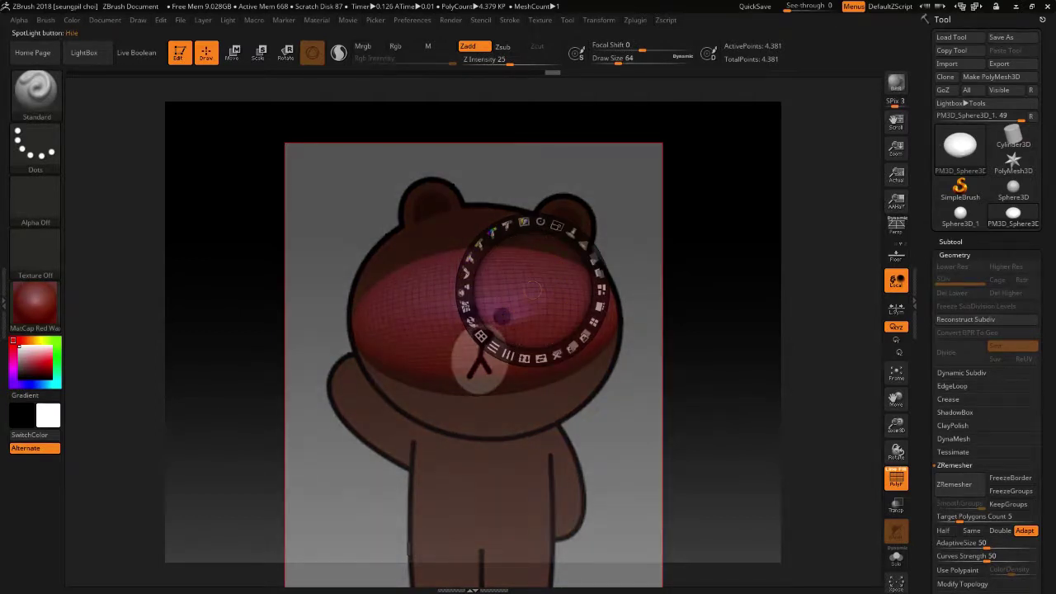
Step: Hide the Spotlight dial with Shift+Z, keeping the bear reference on the canvas
{"action": "key", "text": "z"}
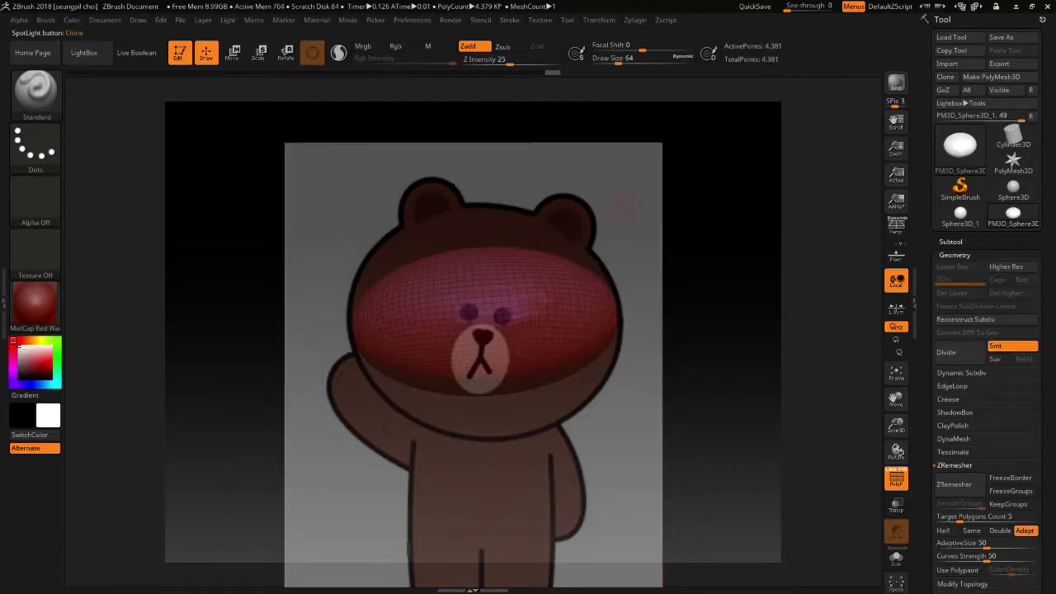
{"action": "key", "text": "ctrl+1"}
{"action": "left_click_drag", "start_coordinate": [577, 246], "coordinate": [560, 254]}
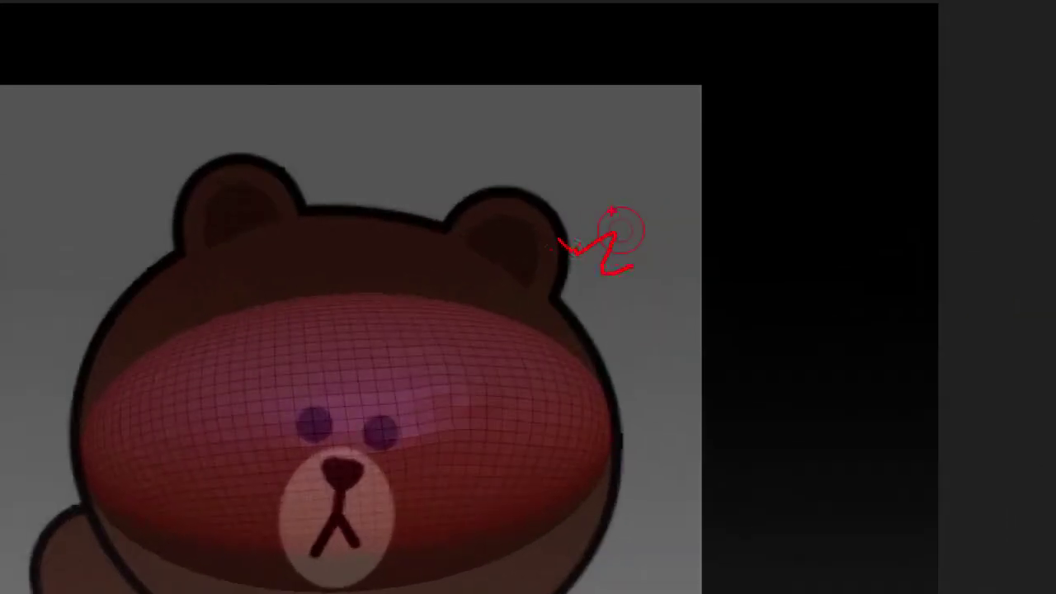
{"action": "key", "text": "Escape"}
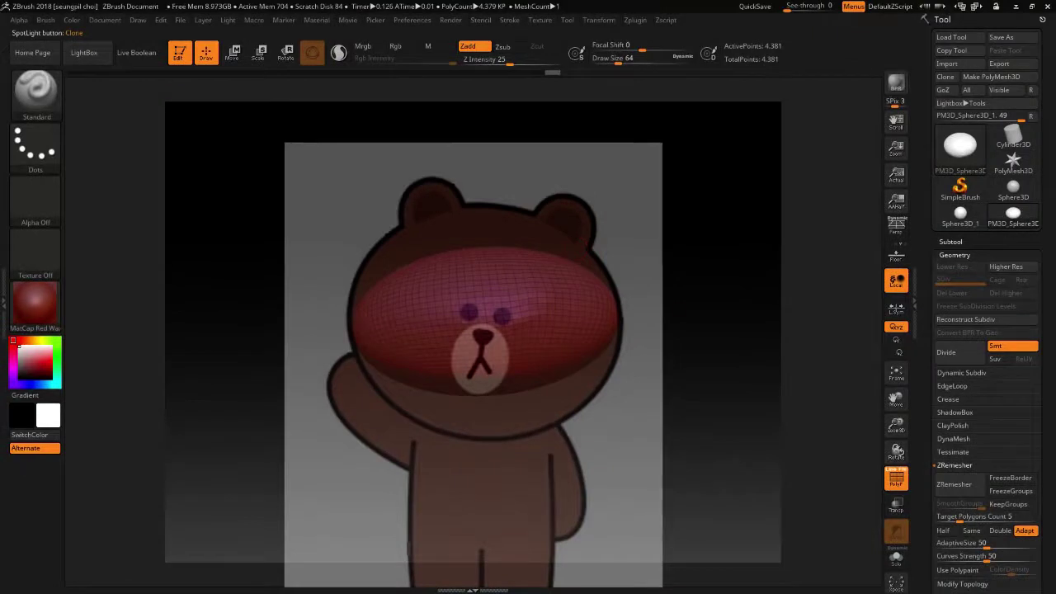
Step: Scroll the Tool palette up and down to look through the Geometry options
{"action": "scroll", "coordinate": [987, 330], "scroll_direction": "down", "scroll_amount": 2}
{"action": "scroll", "coordinate": [988, 330], "scroll_direction": "down", "scroll_amount": 3}
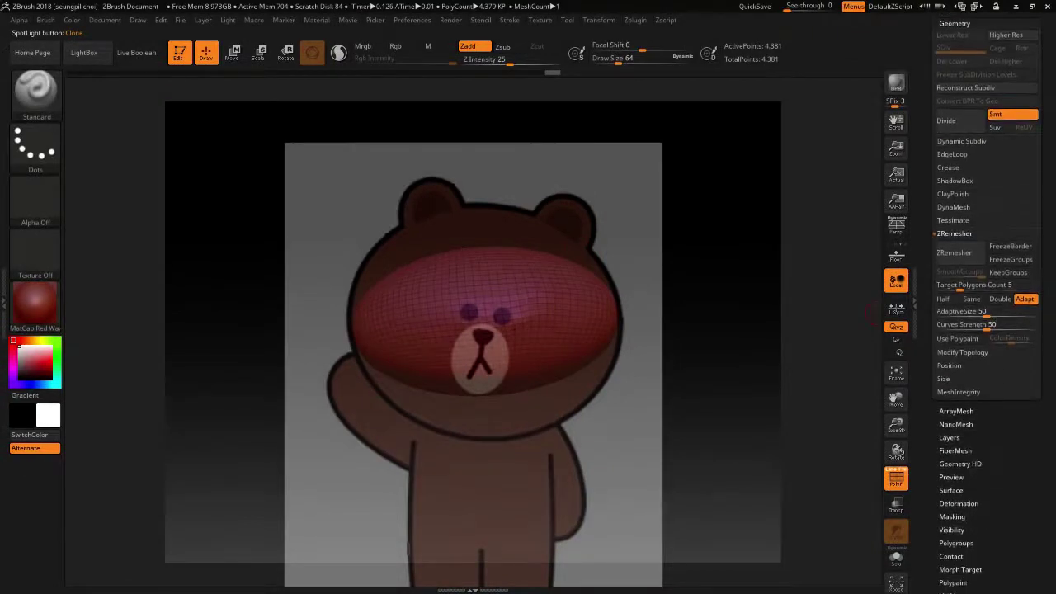
{"action": "scroll", "coordinate": [987, 330], "scroll_direction": "up", "scroll_amount": 1}
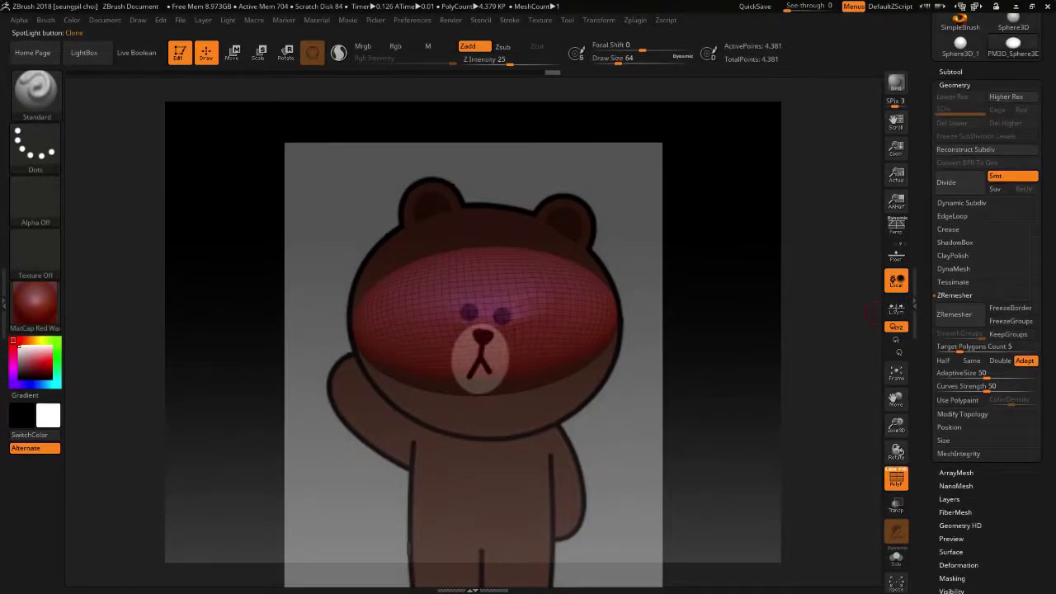
{"action": "scroll", "coordinate": [987, 330], "scroll_direction": "up", "scroll_amount": 1}
{"action": "scroll", "coordinate": [987, 330], "scroll_direction": "up", "scroll_amount": 2}
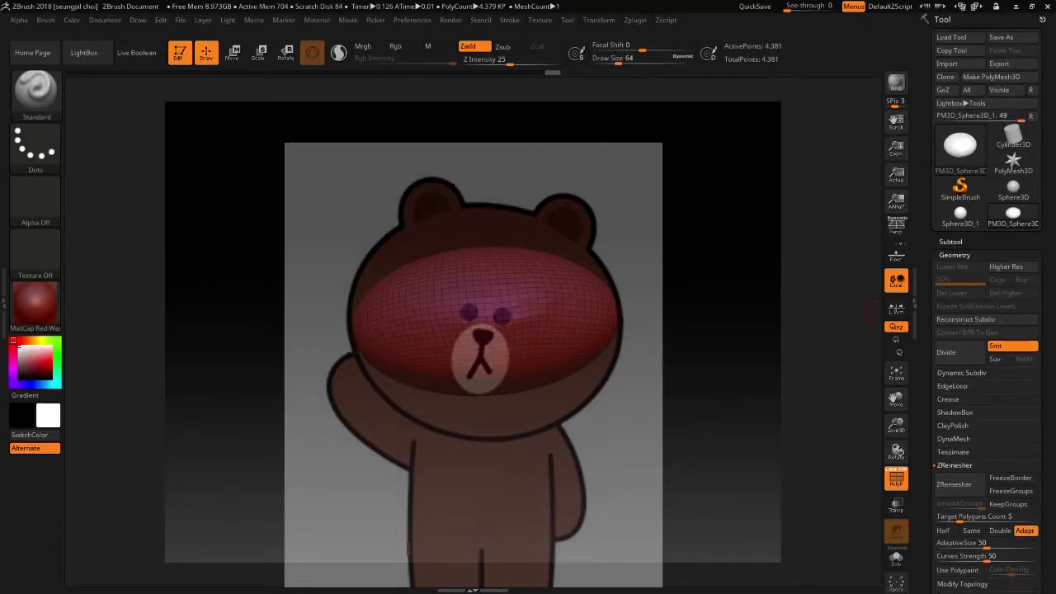
{"action": "scroll", "coordinate": [988, 330], "scroll_direction": "down", "scroll_amount": 1}
{"action": "scroll", "coordinate": [987, 330], "scroll_direction": "down", "scroll_amount": 1}
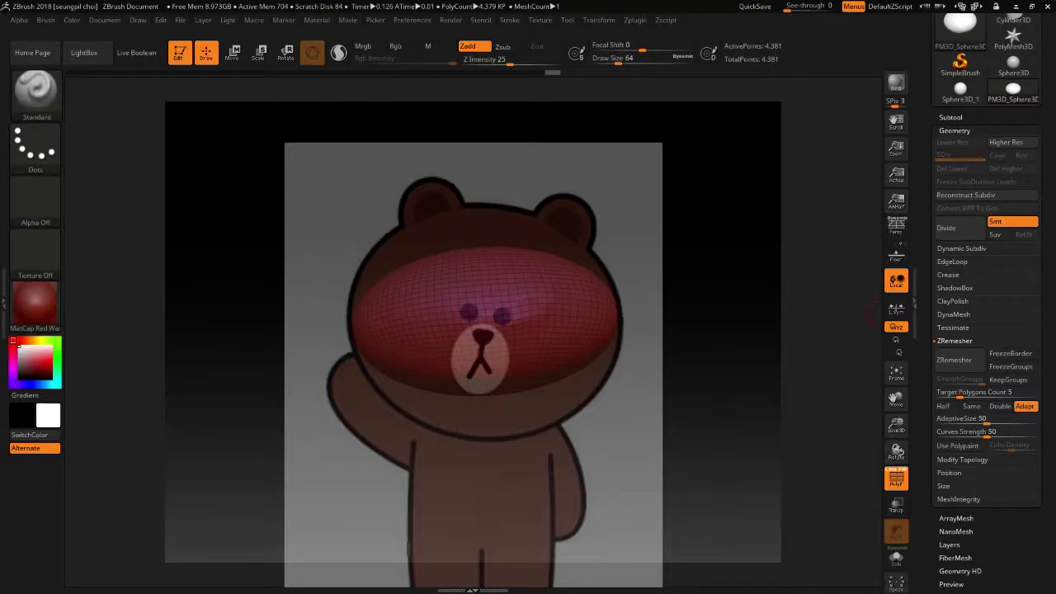
{"action": "scroll", "coordinate": [988, 330], "scroll_direction": "up", "scroll_amount": 1}
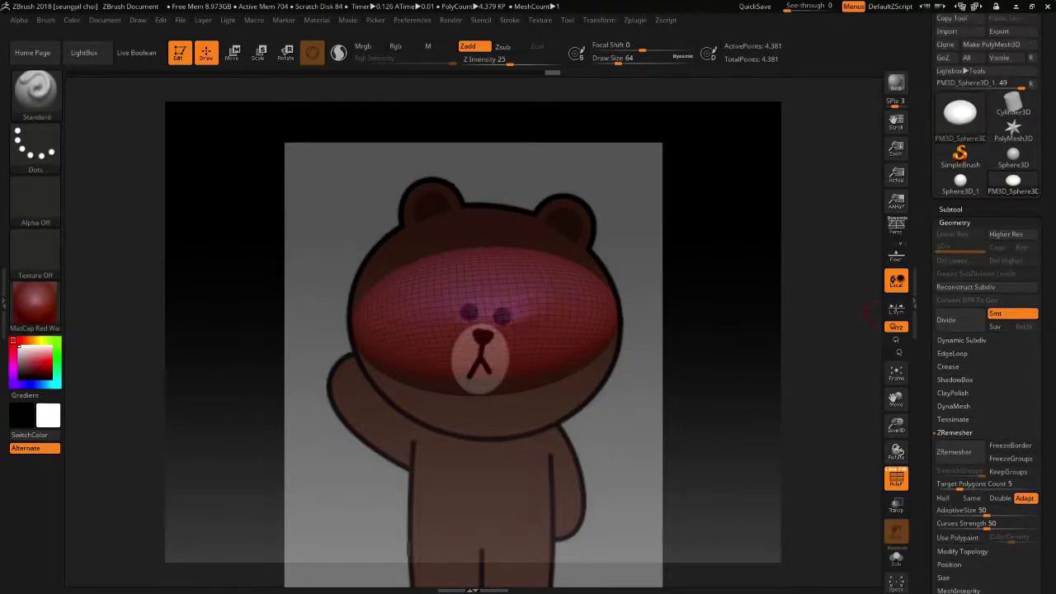
{"action": "scroll", "coordinate": [988, 330], "scroll_direction": "up", "scroll_amount": 1}
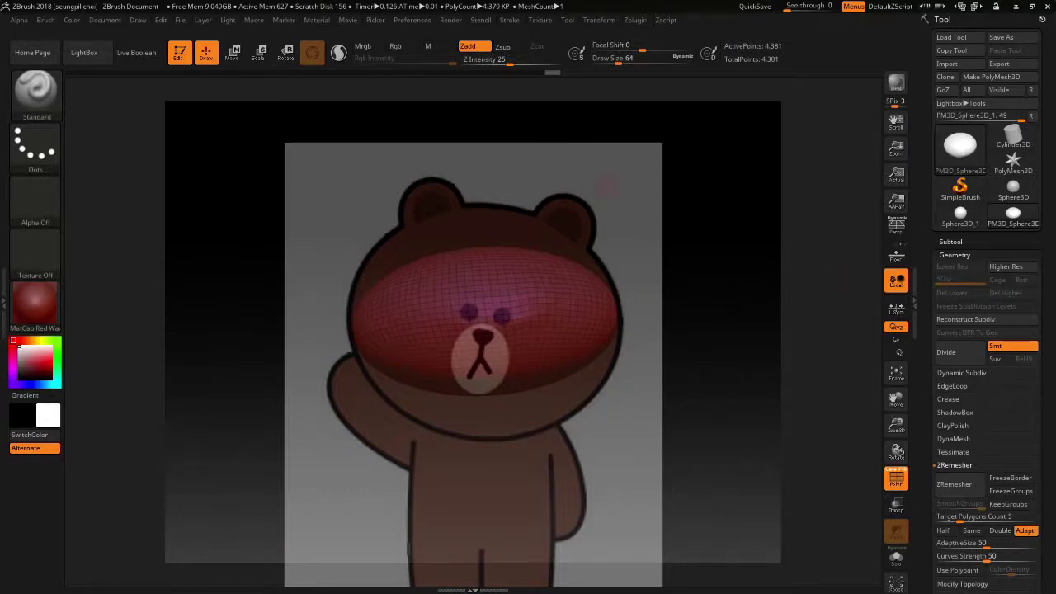
Step: Move and enlarge the bear reference to the lower left, and turn off PolyF
{"action": "key", "text": "shift+z"}
{"action": "mouse_move", "coordinate": [512, 319]}
{"action": "left_mouse_down"}
{"action": "mouse_move", "coordinate": [566, 200]}
{"action": "mouse_move", "coordinate": [247, 306]}
{"action": "mouse_move", "coordinate": [220, 358]}
{"action": "left_mouse_up"}
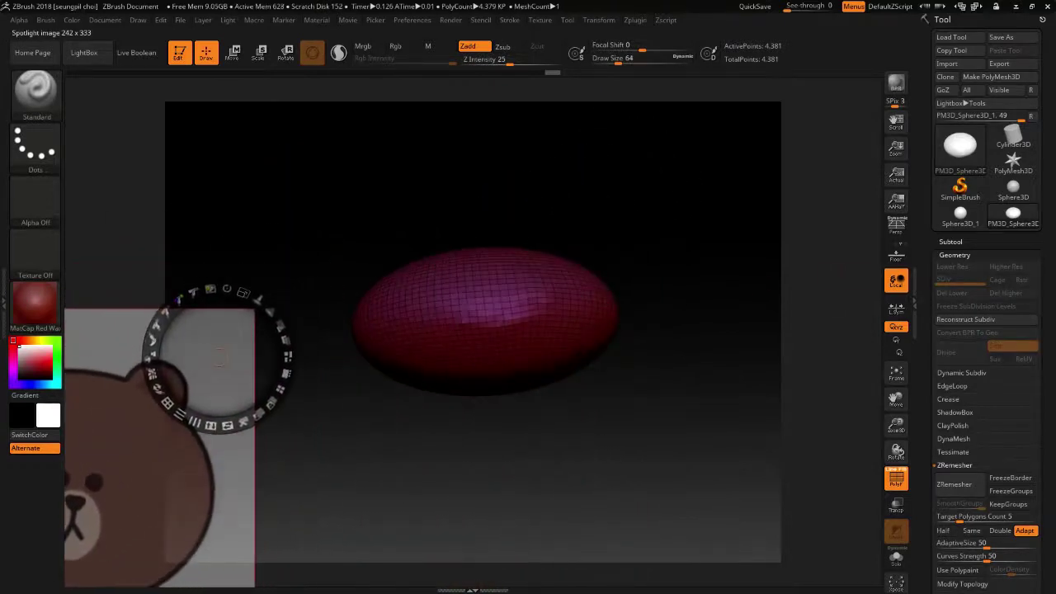
{"action": "left_click", "coordinate": [896, 478]}
Step: Append Sphere3D and Cube3D as new subtools, then select the cube with the Move gizmo
{"action": "left_click", "coordinate": [950, 241]}
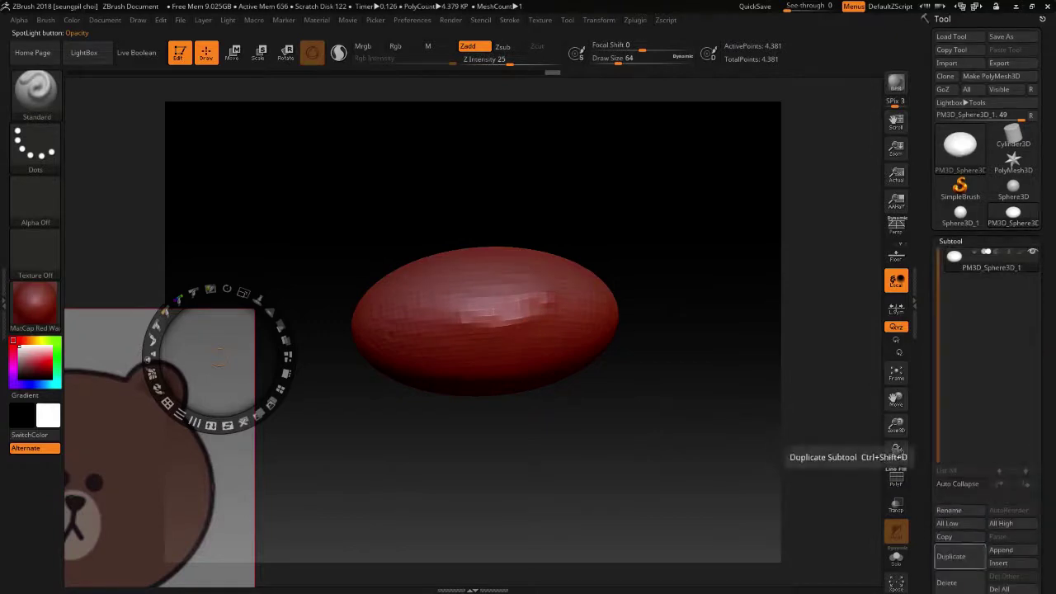
{"action": "scroll", "coordinate": [957, 536], "scroll_direction": "down", "scroll_amount": 3}
{"action": "left_click", "coordinate": [1000, 490]}
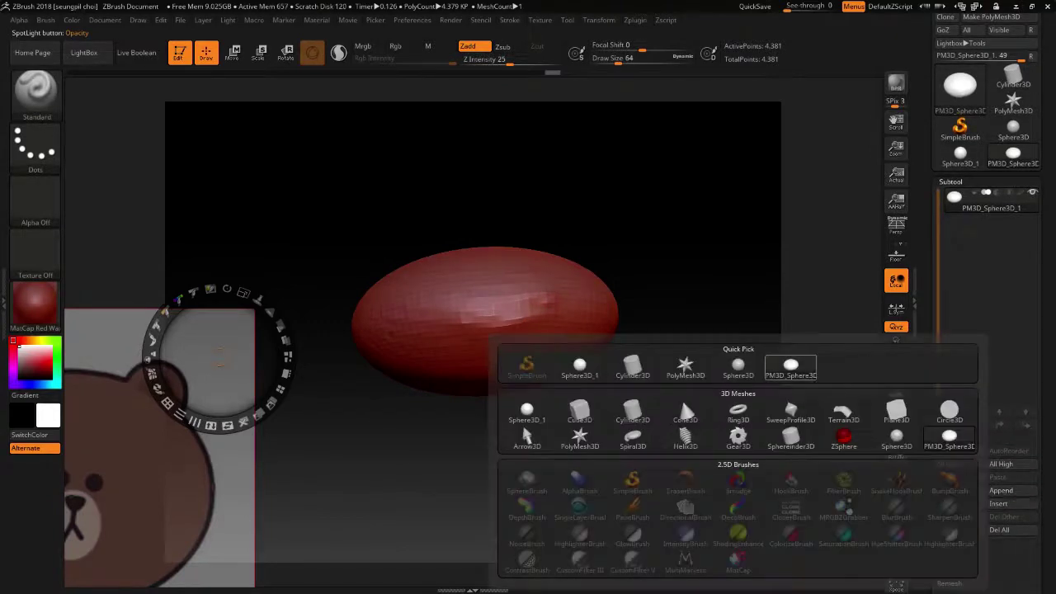
{"action": "left_click", "coordinate": [519, 410]}
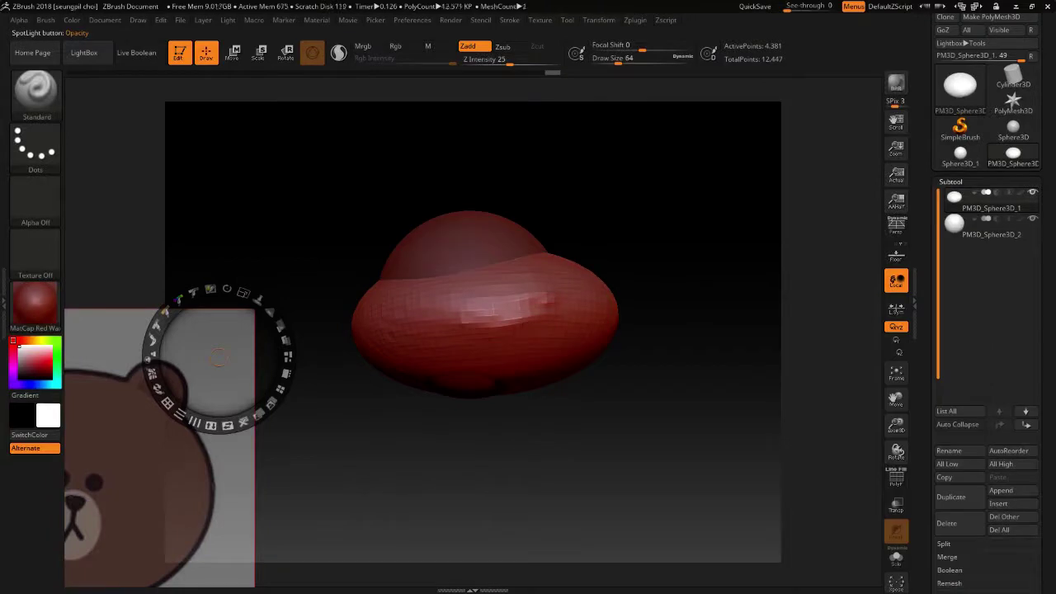
{"action": "left_click", "coordinate": [1001, 490]}
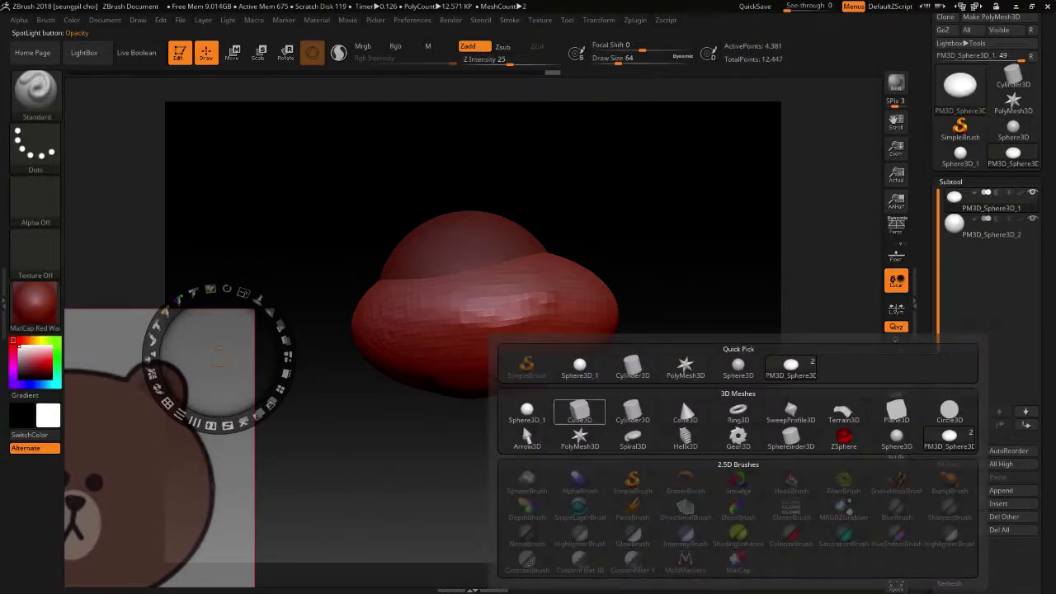
{"action": "left_click", "coordinate": [579, 410]}
{"action": "key", "text": "w"}
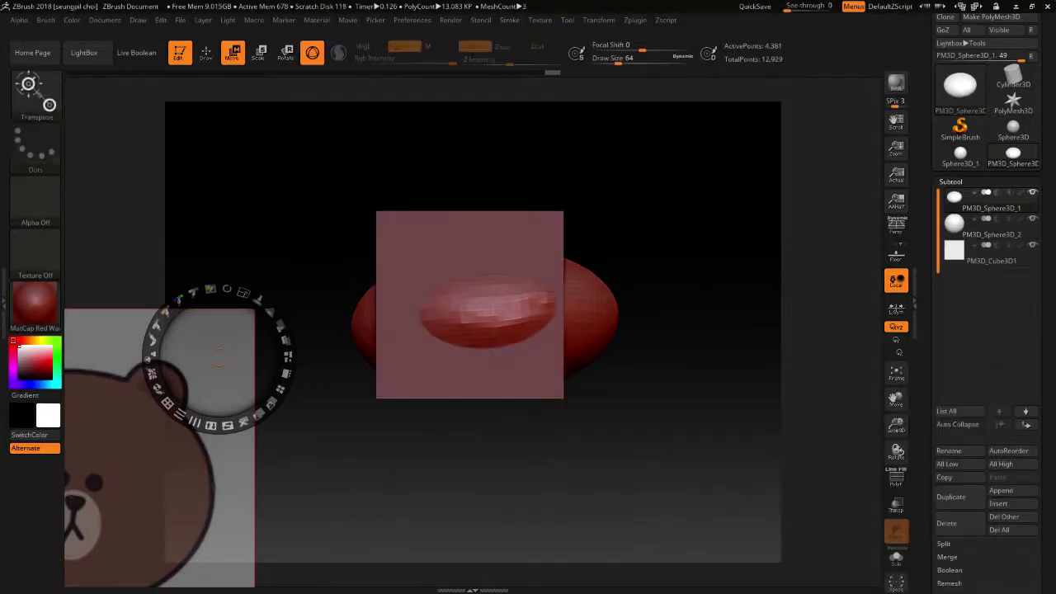
{"action": "key", "text": "Down"}
{"action": "key", "text": "Down"}
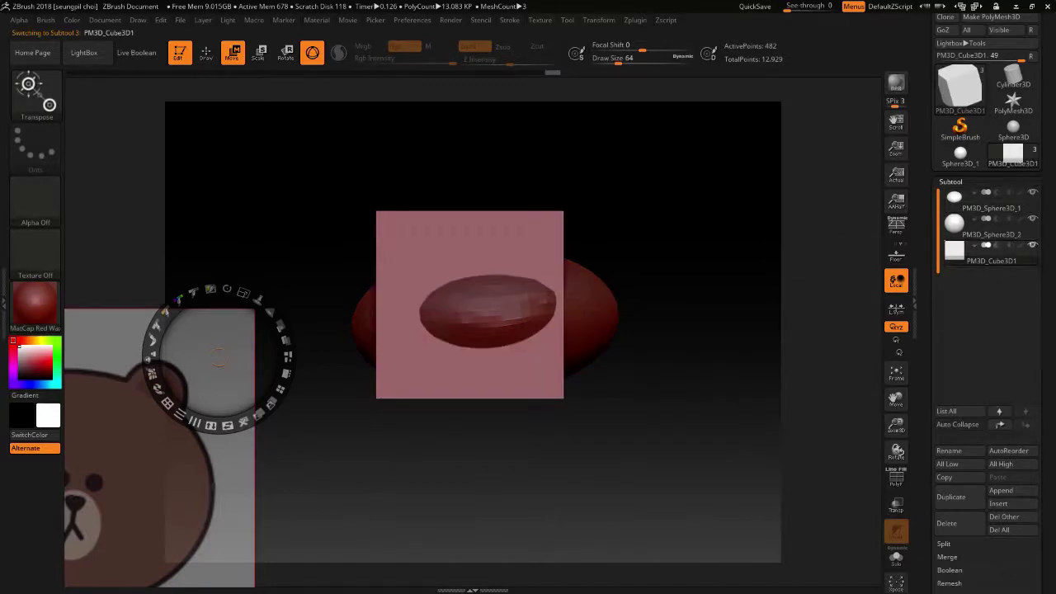
Step: Move the cube right of the spheres, then lower and widen PM3D_Sphere3D_1 with the gizmo
{"action": "key", "text": "z"}
{"action": "left_click_drag", "start_coordinate": [471, 302], "coordinate": [658, 305]}
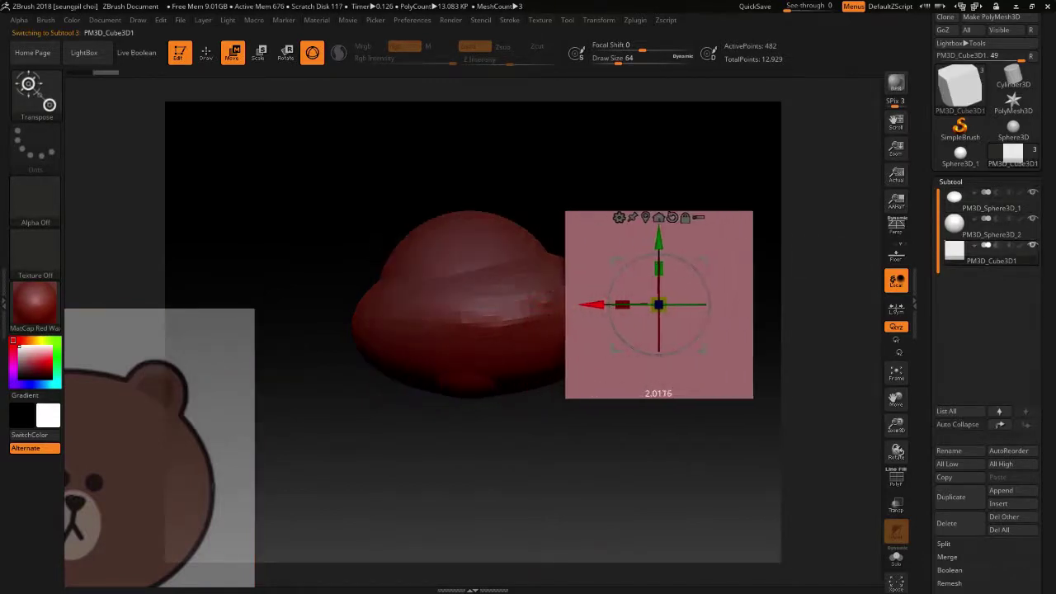
{"action": "left_click", "coordinate": [990, 202]}
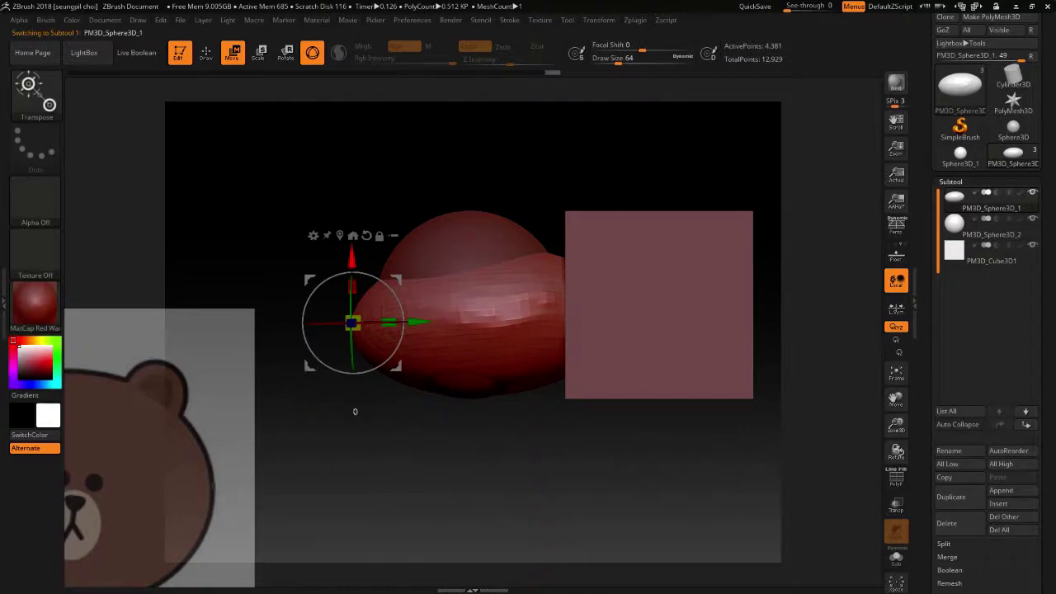
{"action": "left_click_drag", "start_coordinate": [354, 404], "coordinate": [355, 440]}
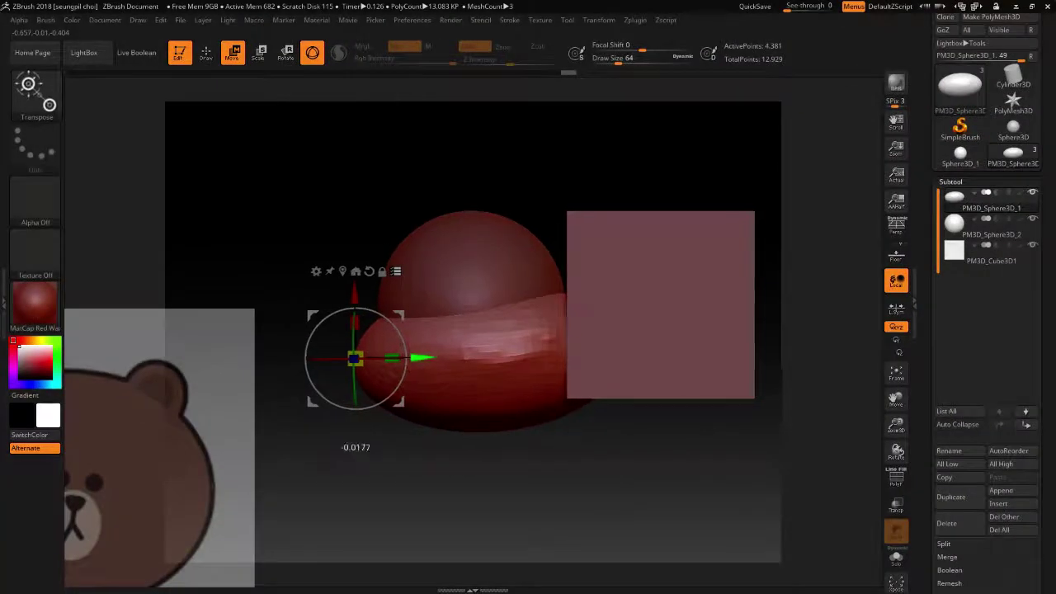
{"action": "mouse_move", "coordinate": [462, 357]}
{"action": "left_mouse_down"}
{"action": "mouse_move", "coordinate": [494, 356]}
{"action": "mouse_move", "coordinate": [410, 357]}
{"action": "left_mouse_up"}
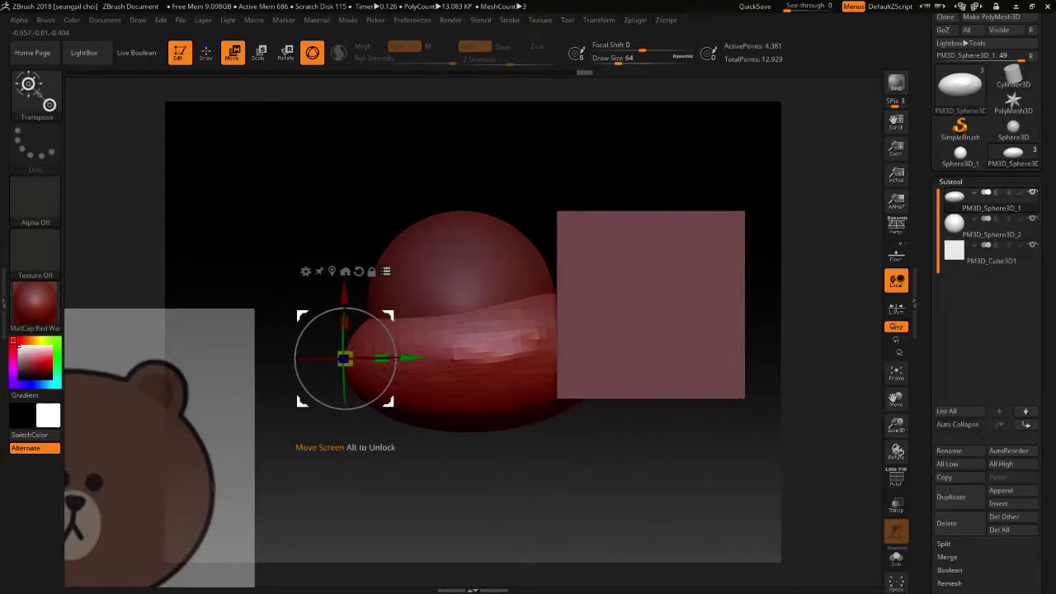
{"action": "left_click_drag", "start_coordinate": [344, 323], "coordinate": [344, 297]}
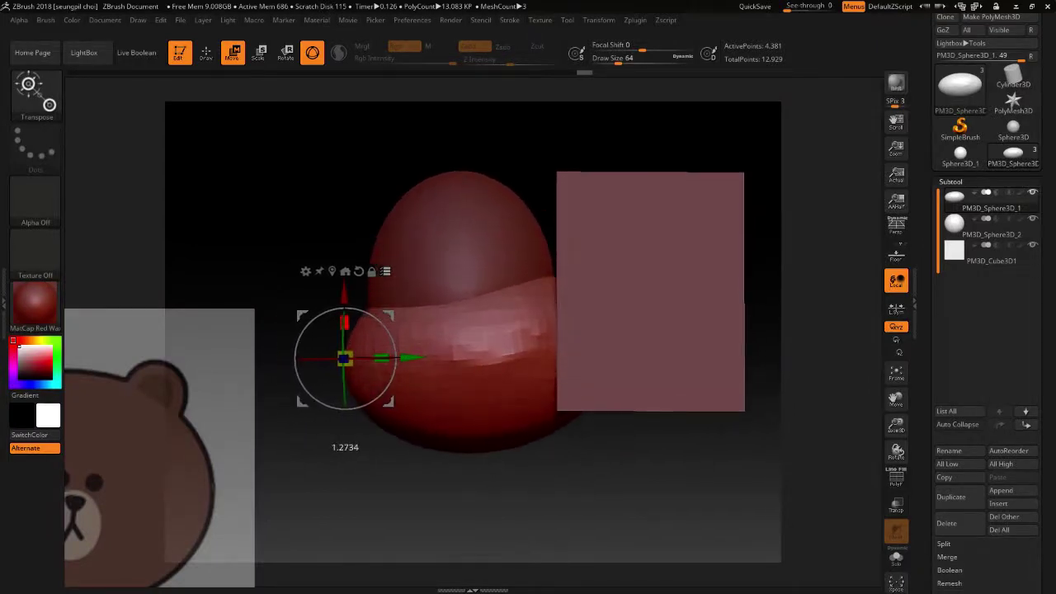
{"action": "key", "text": "ctrl+z"}
{"action": "mouse_move", "coordinate": [381, 358]}
{"action": "left_mouse_down"}
{"action": "mouse_move", "coordinate": [393, 371]}
{"action": "mouse_move", "coordinate": [295, 392]}
{"action": "left_mouse_up"}
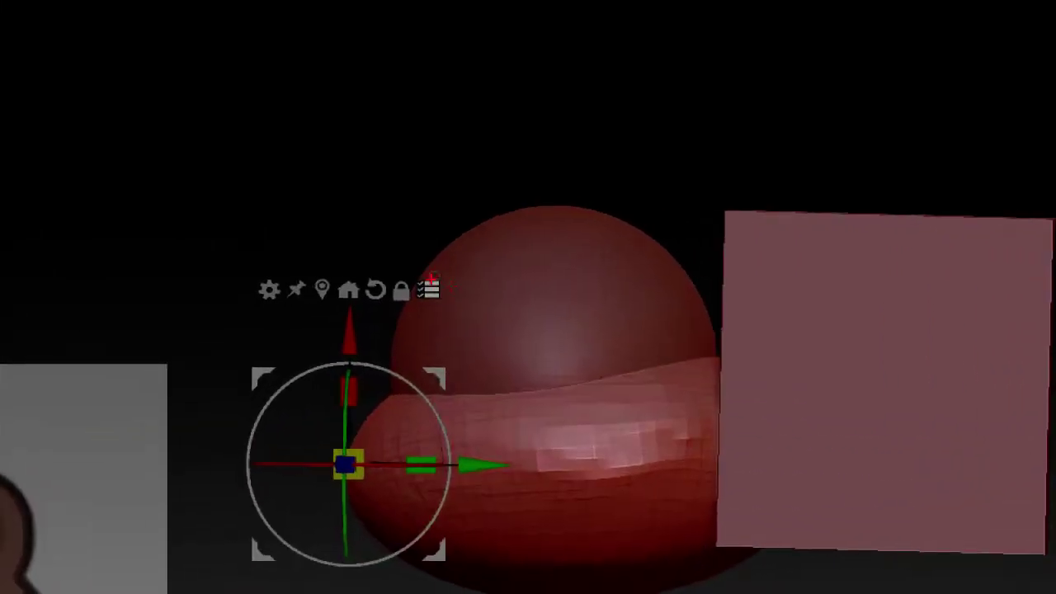
{"action": "mouse_move", "coordinate": [431, 279]}
{"action": "left_mouse_down"}
{"action": "mouse_move", "coordinate": [446, 304]}
{"action": "mouse_move", "coordinate": [423, 272]}
{"action": "left_mouse_up"}
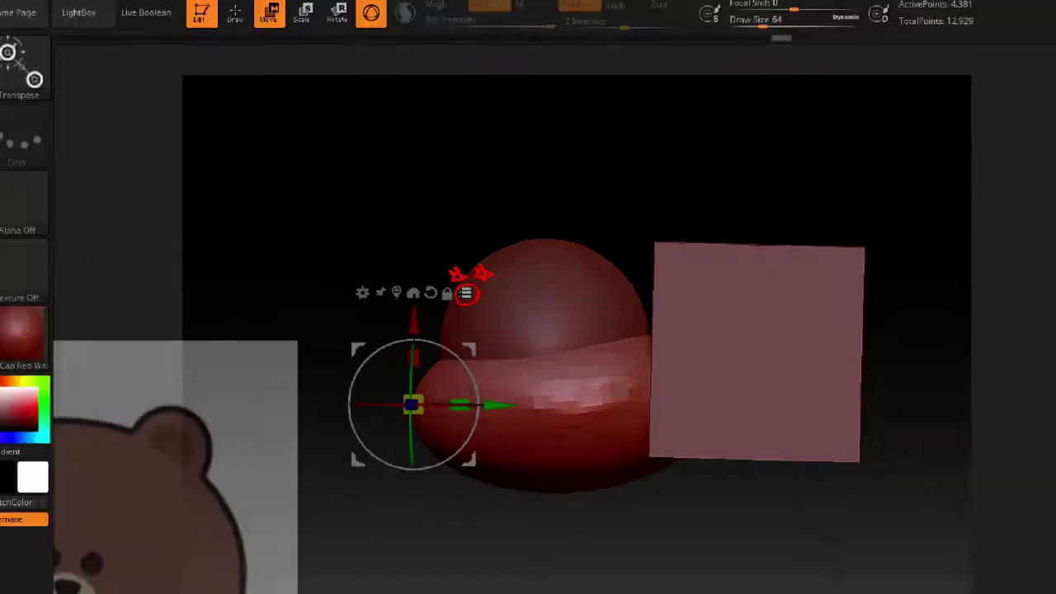